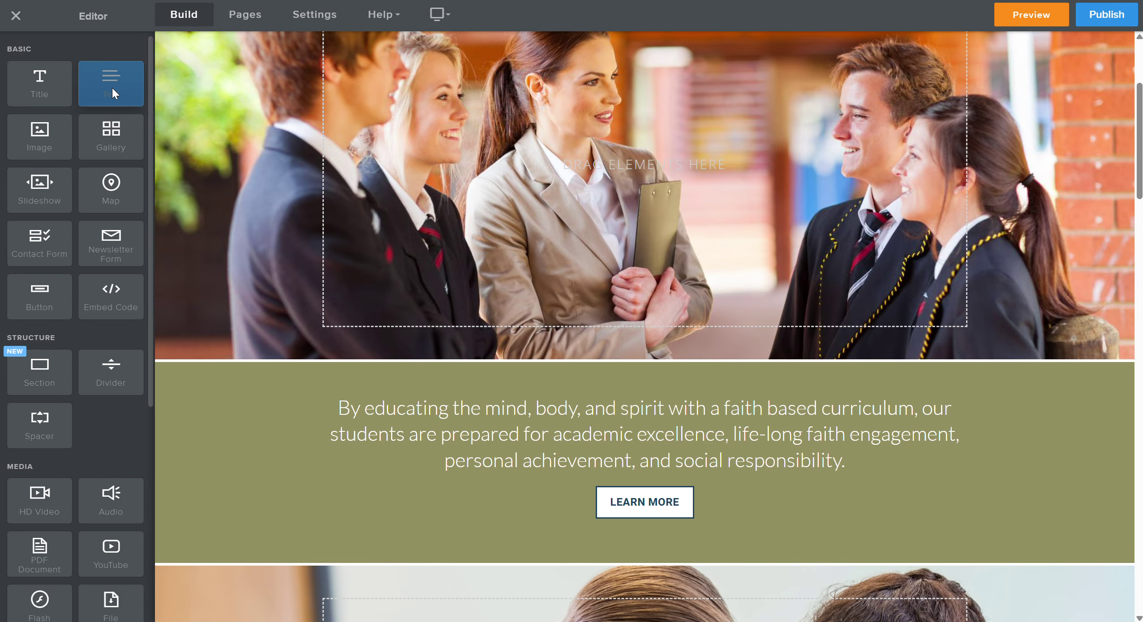
# Step: Add a text element reading "Test" to the green section and move it between the paragraph and the Learn More button
pyautogui.moveTo(111, 85); pyautogui.dragTo(655, 407)
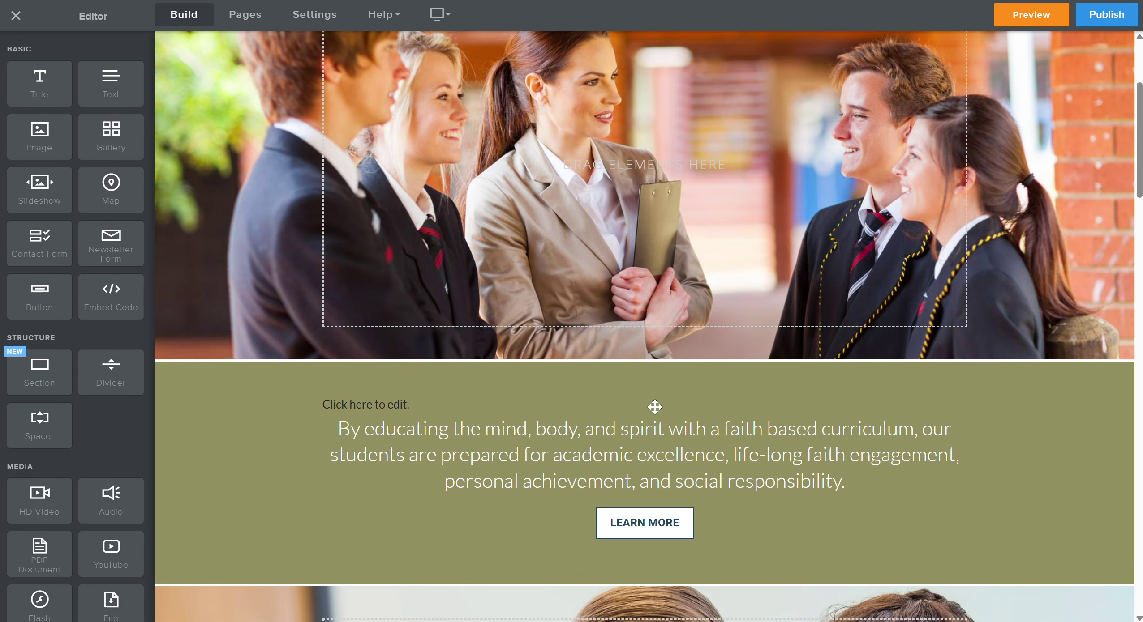
pyautogui.click(411, 407)
pyautogui.write('Test')
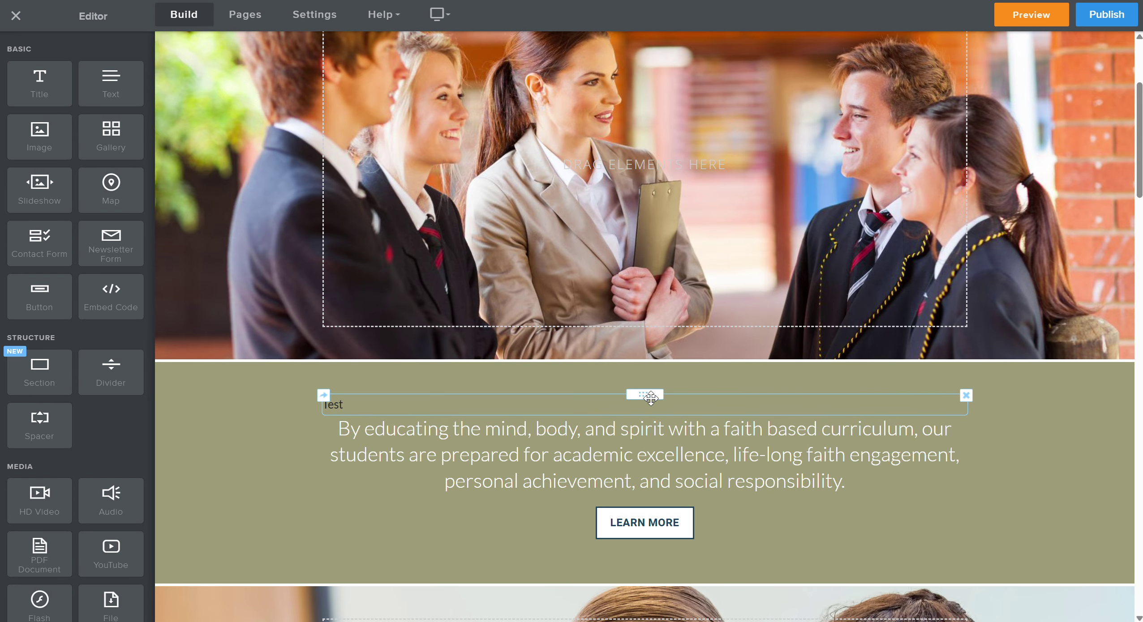
pyautogui.moveTo(644, 391); pyautogui.dragTo(660, 497)
# Step: Delete the "Test" text element from the green section
pyautogui.click(965, 481)
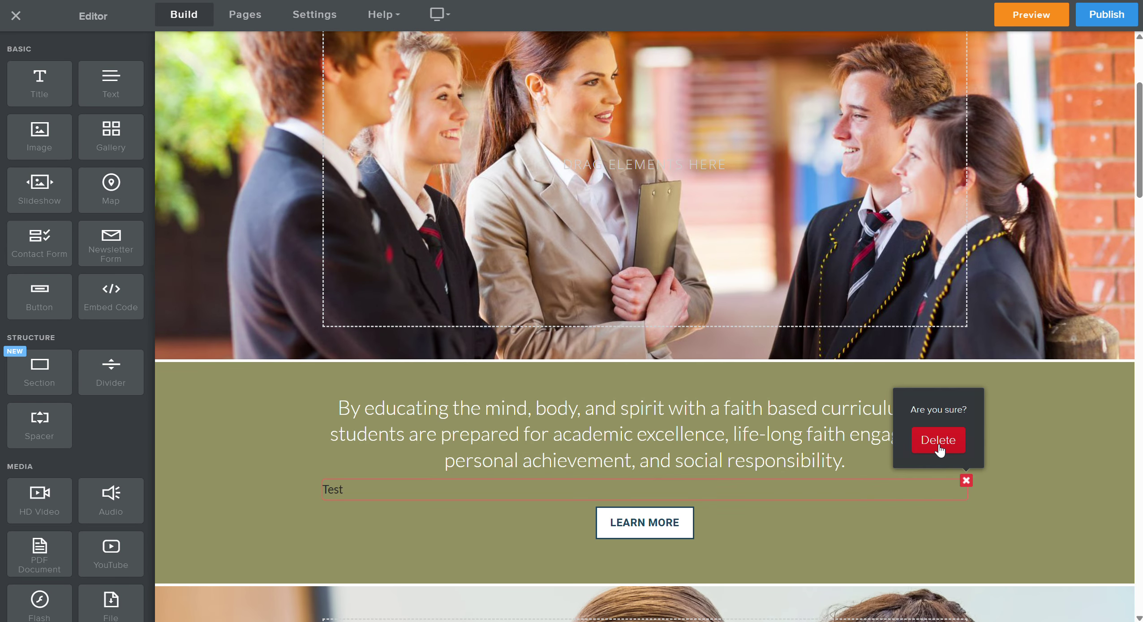
pyautogui.click(938, 437)
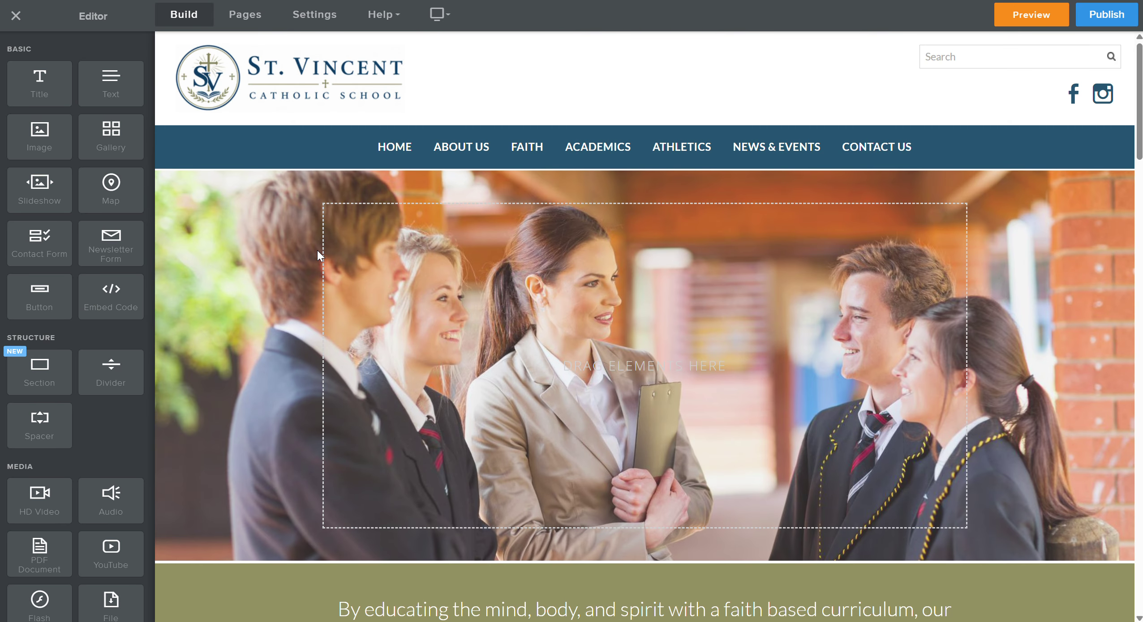
# Step: Insert "New Text" at the start of the "By educating the mind, body, and spirit" paragraph
pyautogui.scroll(-3, 317, 250)
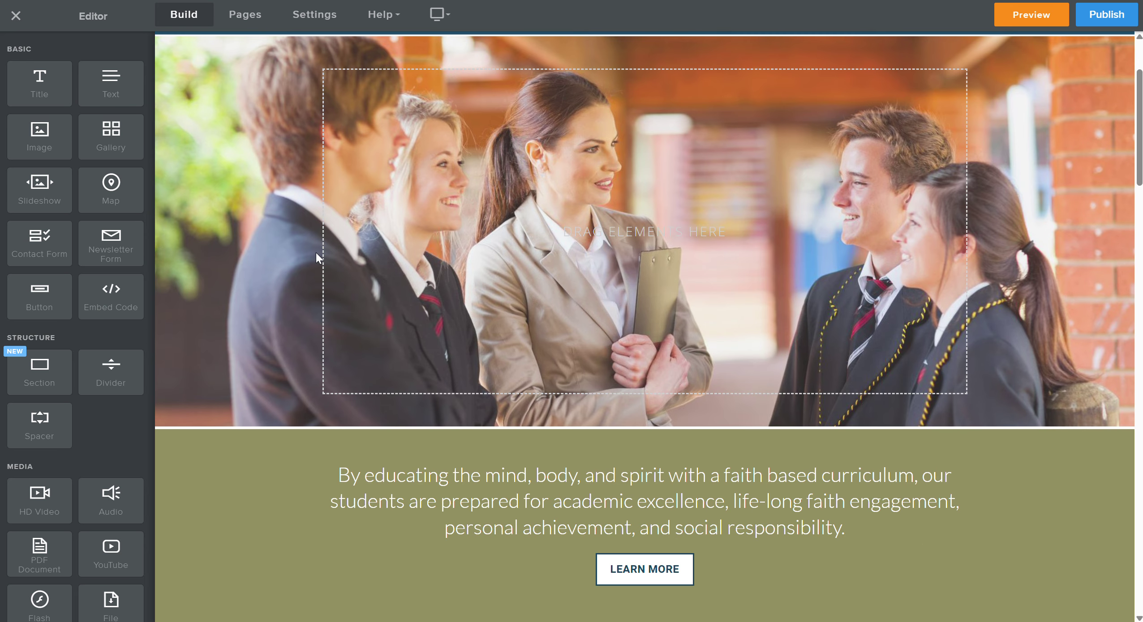
pyautogui.scroll(-3, 316, 253)
pyautogui.click(343, 342)
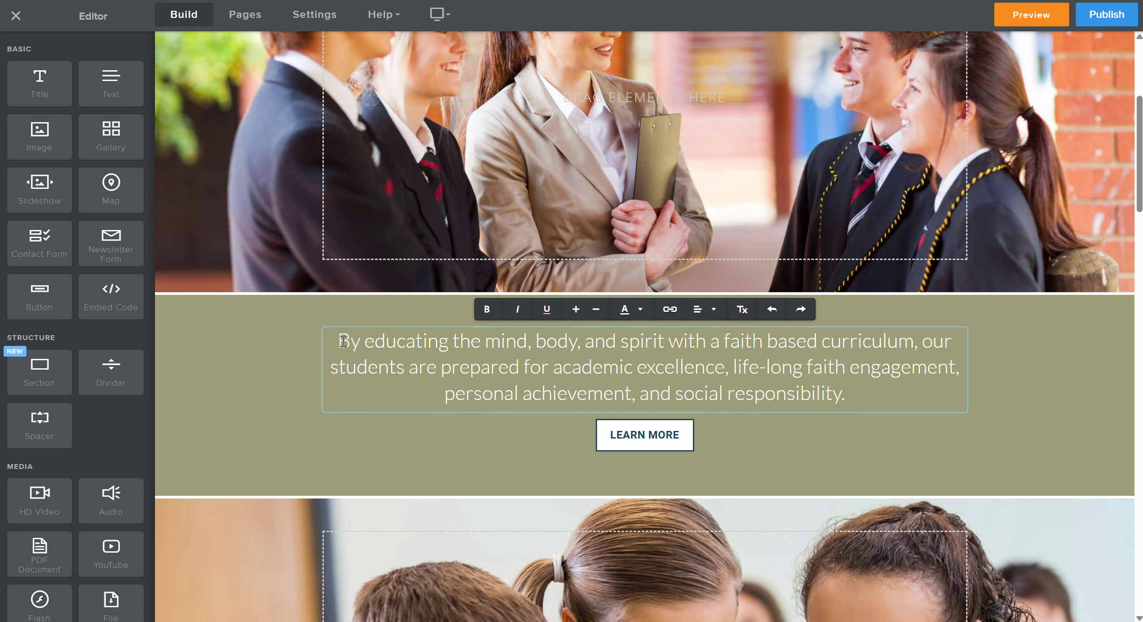
pyautogui.write('New Text')
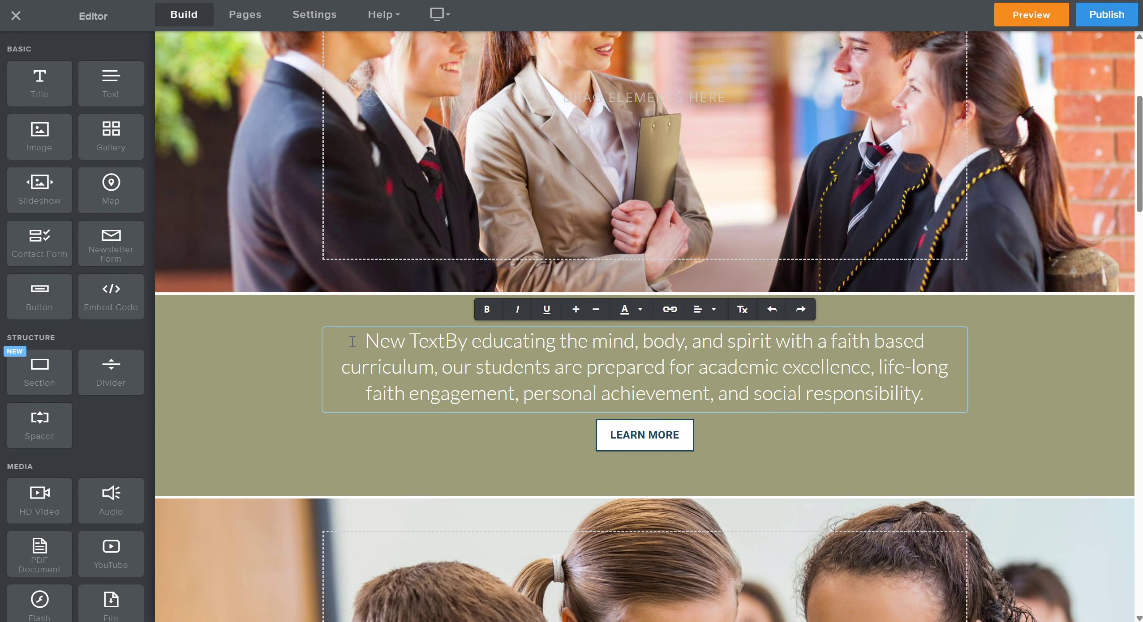
# Step: Remove the inserted "New Text" from the start of the green section's paragraph and leave text editing
pyautogui.moveTo(444, 336); pyautogui.dragTo(336, 337)
pyautogui.press('BackSpace')
pyautogui.press('Delete')
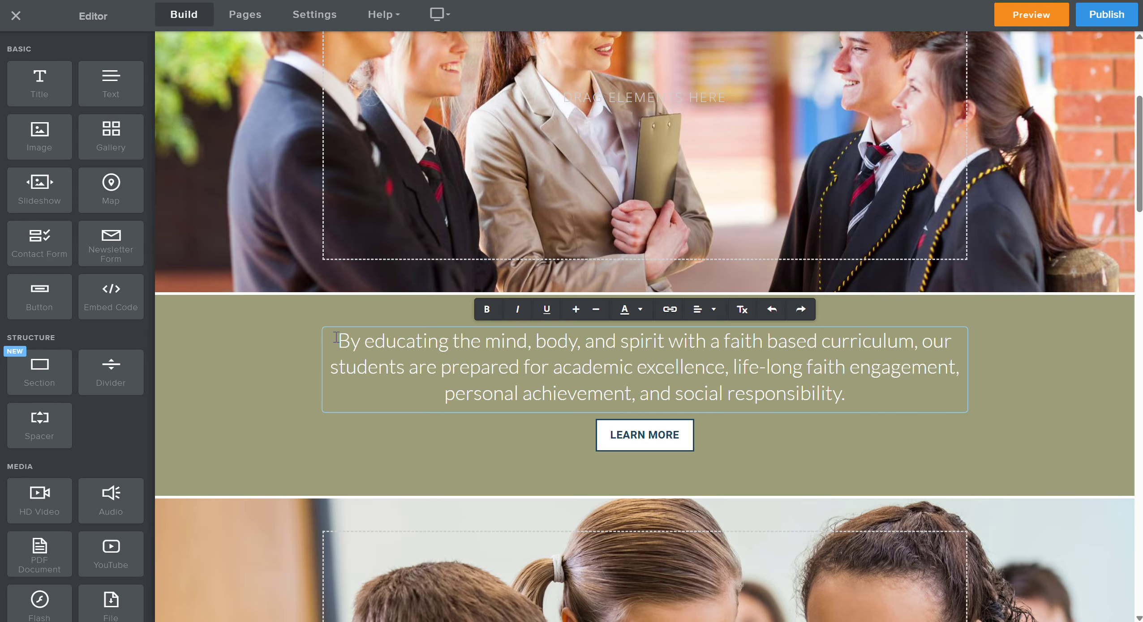
pyautogui.click(330, 312)
# Step: Review the background type options for the large photo section directly under the navigation bar, and close them
pyautogui.scroll(6, 257, 193)
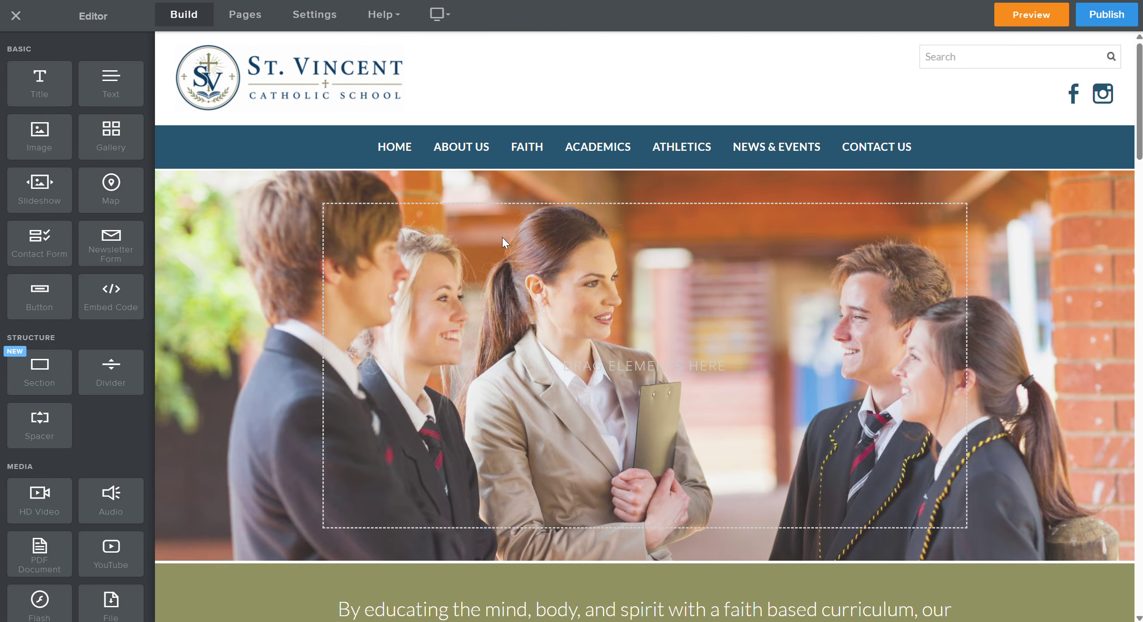
pyautogui.click(258, 203)
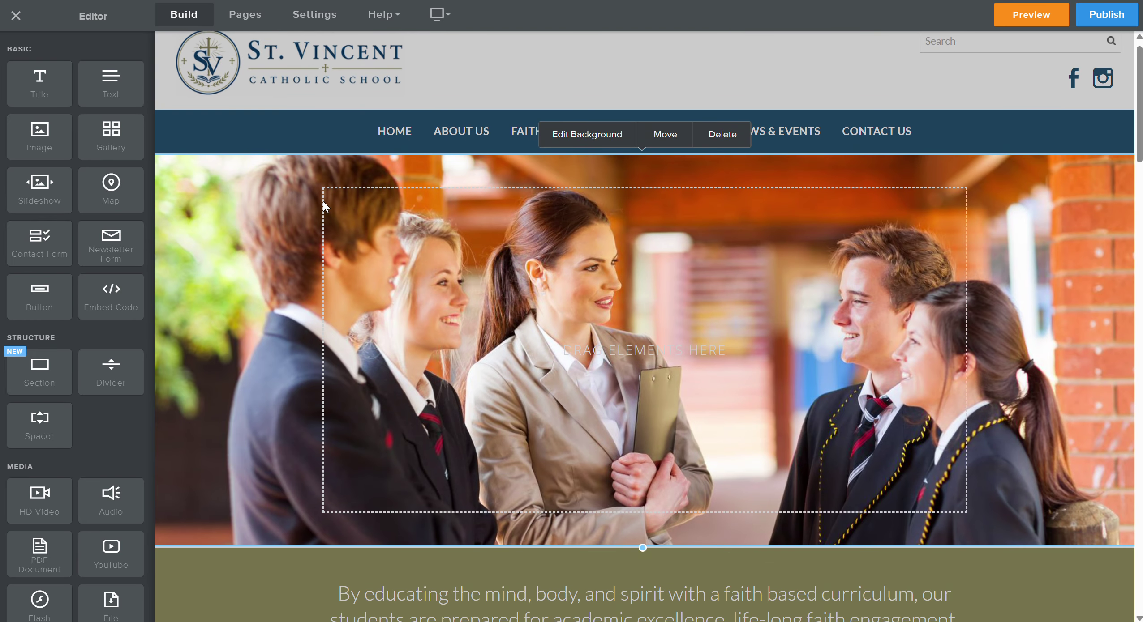
pyautogui.click(593, 139)
pyautogui.click(667, 87)
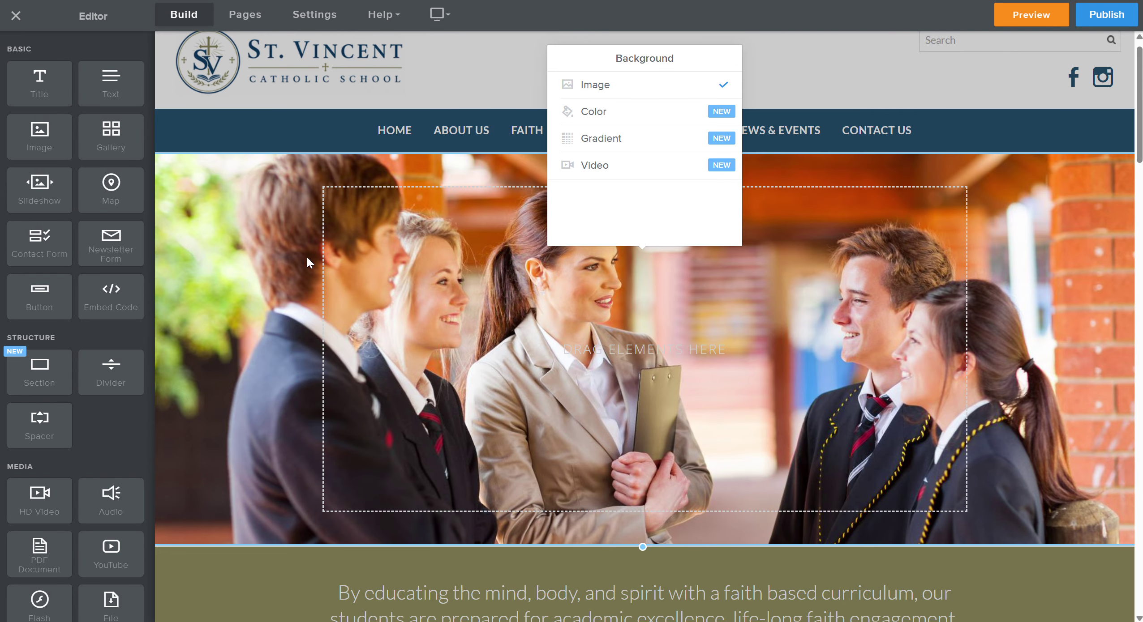
pyautogui.click(262, 246)
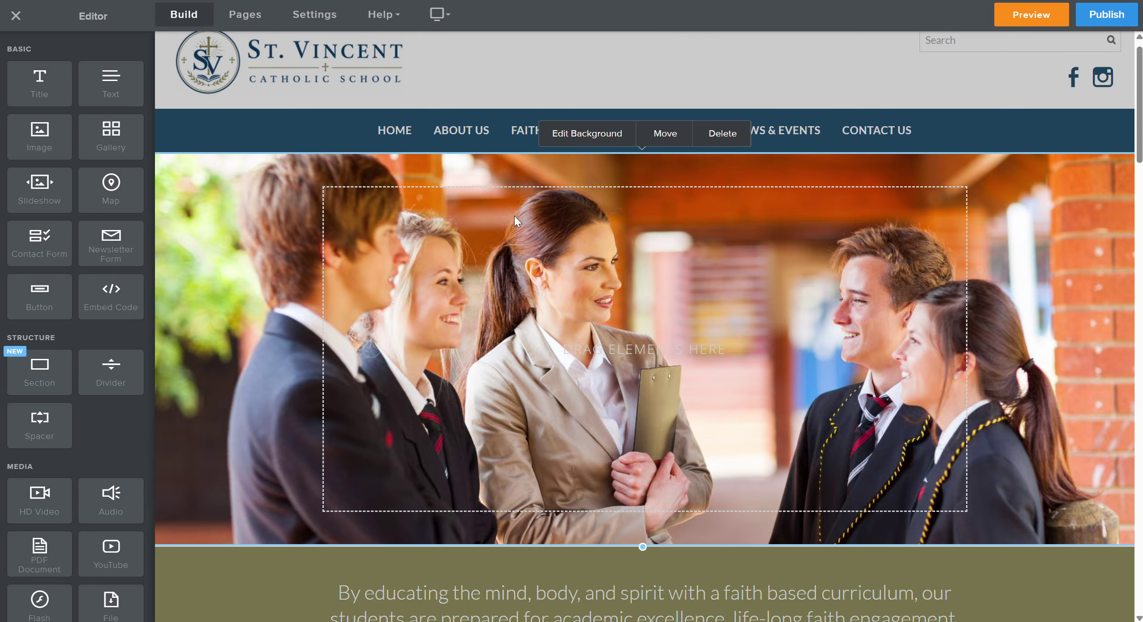
# Step: Move the photo section with the three laughing children up on this page, above the green section
pyautogui.scroll(-10, 265, 190)
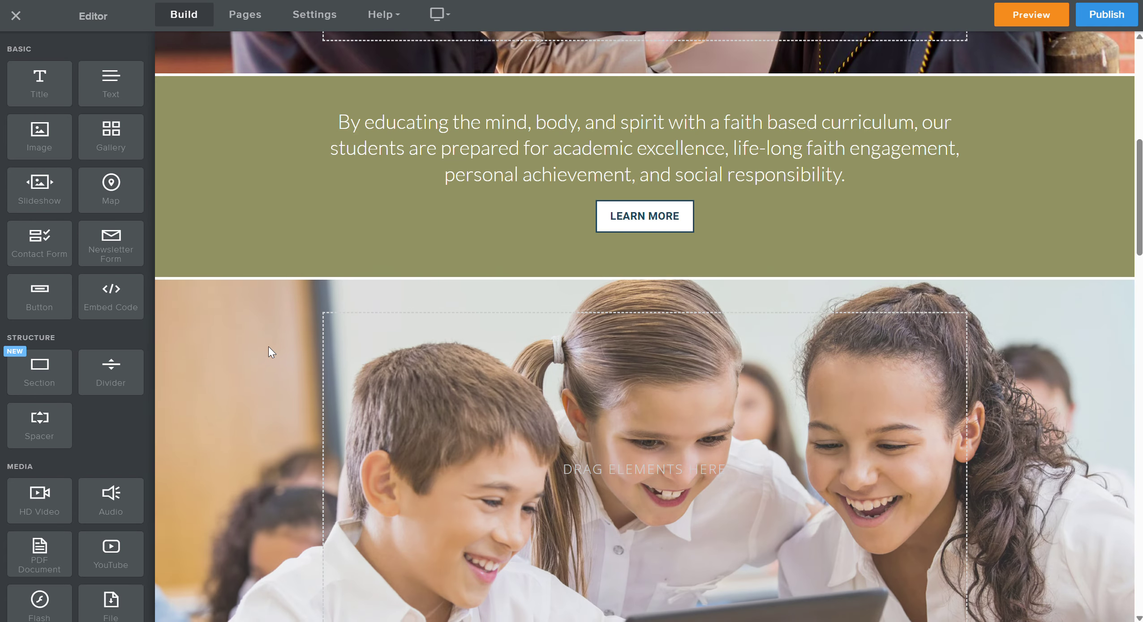
pyautogui.scroll(10, 267, 347)
pyautogui.scroll(-3, 270, 336)
pyautogui.scroll(-13, 271, 330)
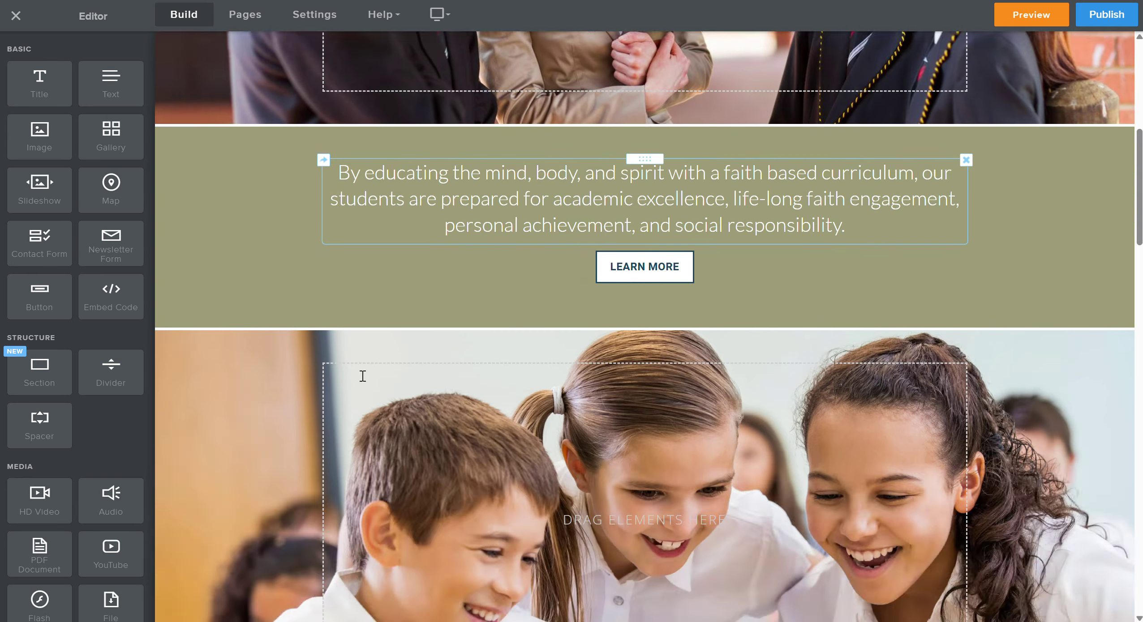
pyautogui.scroll(7, 349, 372)
pyautogui.scroll(-5, 273, 417)
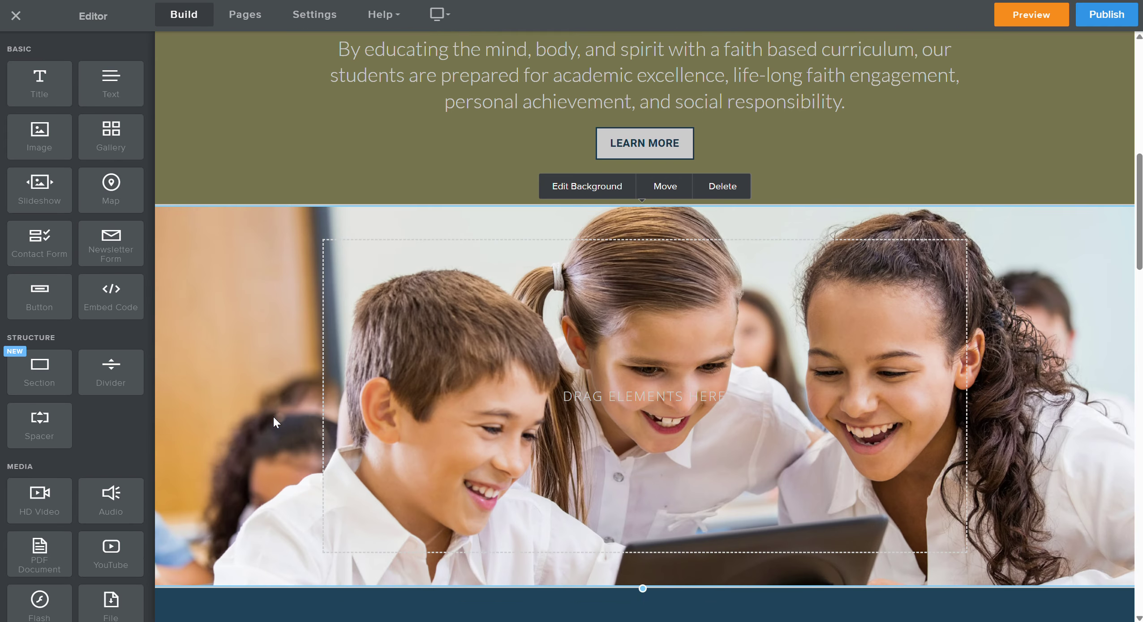
pyautogui.click(661, 137)
pyautogui.click(659, 129)
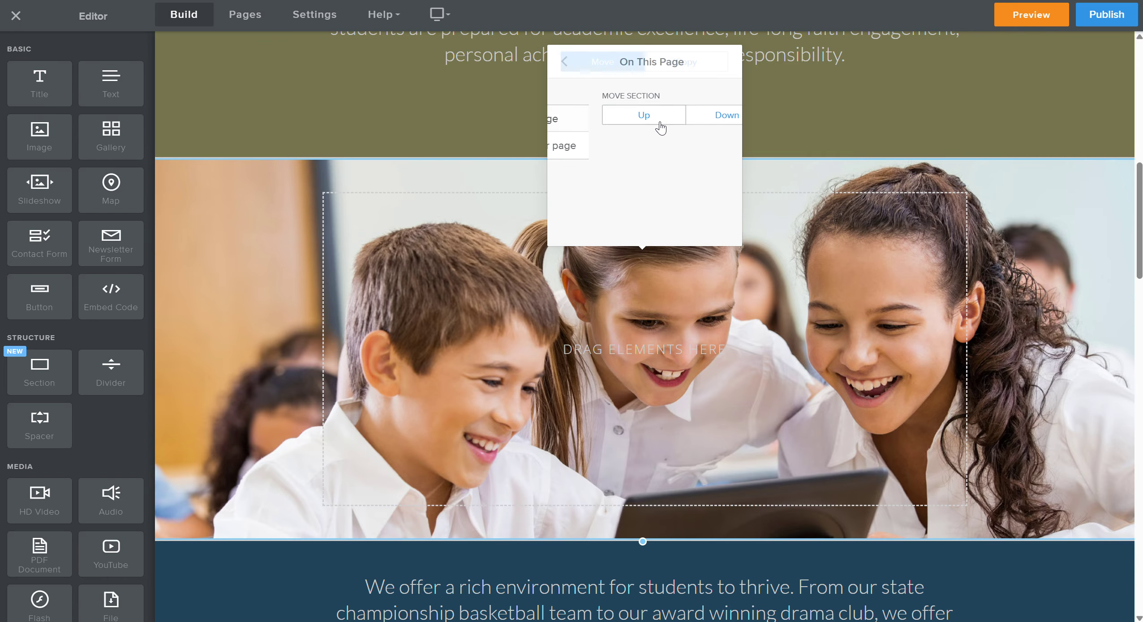
pyautogui.click(596, 118)
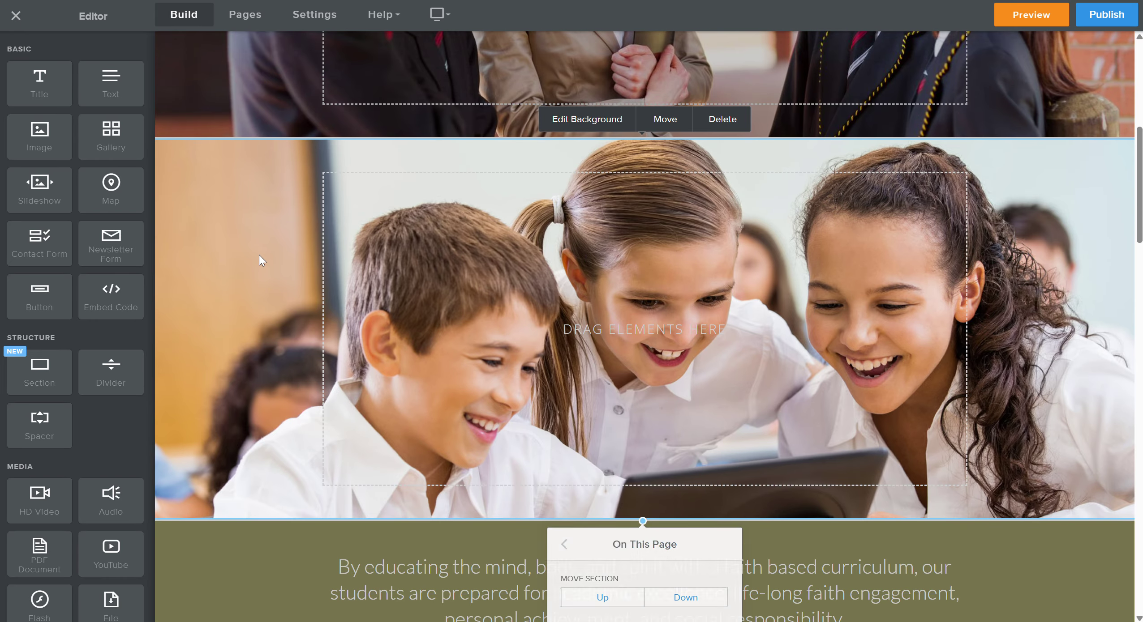
# Step: Move the photo section with the three children back down below the green section
pyautogui.click(658, 120)
pyautogui.click(655, 122)
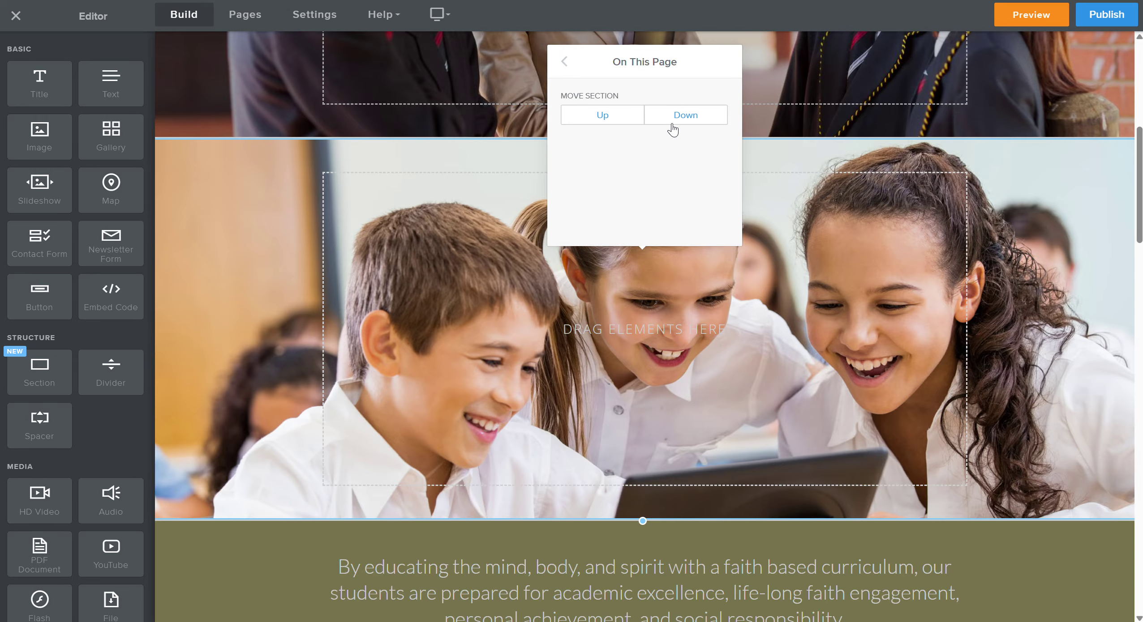
pyautogui.click(672, 120)
# Step: In the News & Events section, move the second news item above the first and place the divider between them
pyautogui.scroll(-9, 384, 333)
pyautogui.scroll(-10, 267, 403)
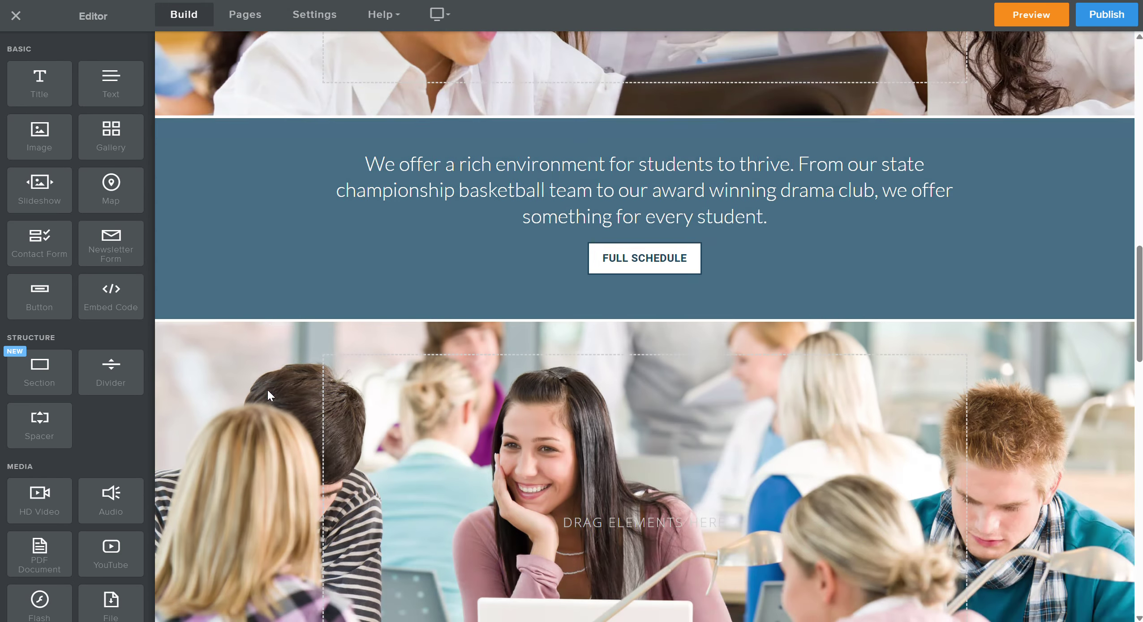
pyautogui.scroll(10, 631, 292)
pyautogui.scroll(-10, 632, 293)
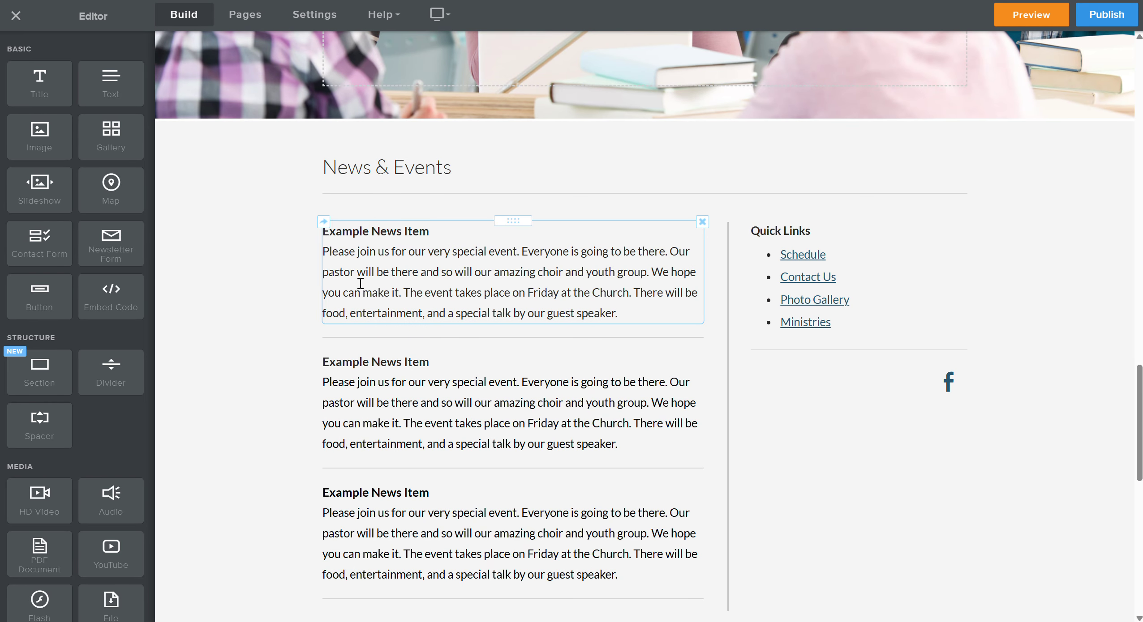
pyautogui.scroll(-1, 430, 280)
pyautogui.moveTo(515, 283); pyautogui.dragTo(513, 174)
pyautogui.moveTo(509, 385); pyautogui.dragTo(520, 275)
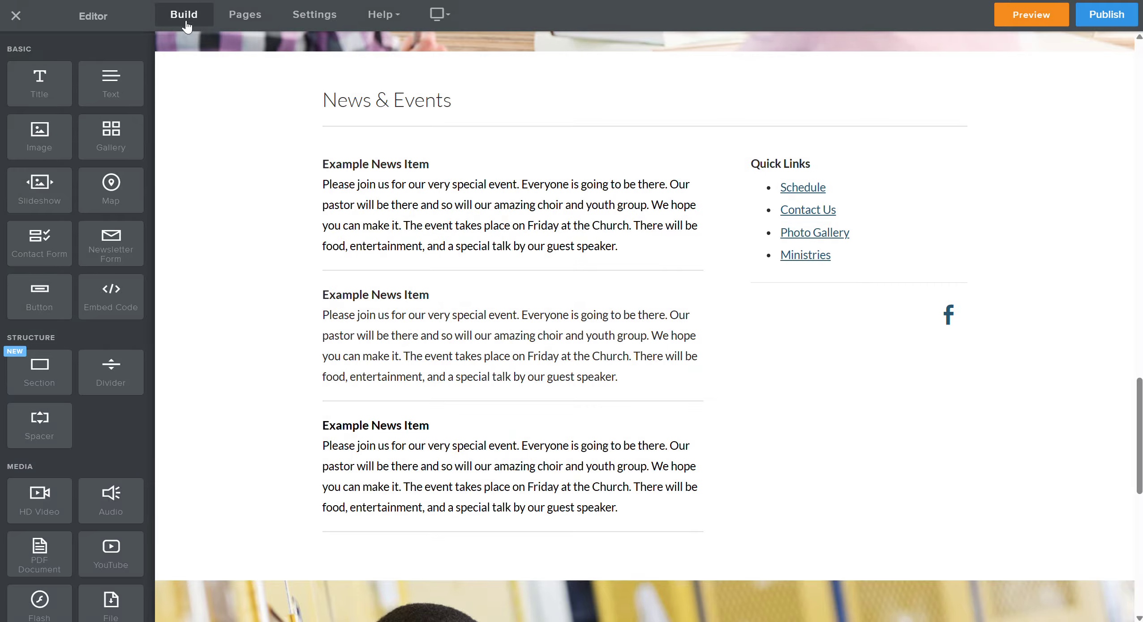
# Step: Add a button below the Facebook icon in the News & Events section and label it "NEW TEXT"
pyautogui.moveTo(32, 306); pyautogui.dragTo(865, 373)
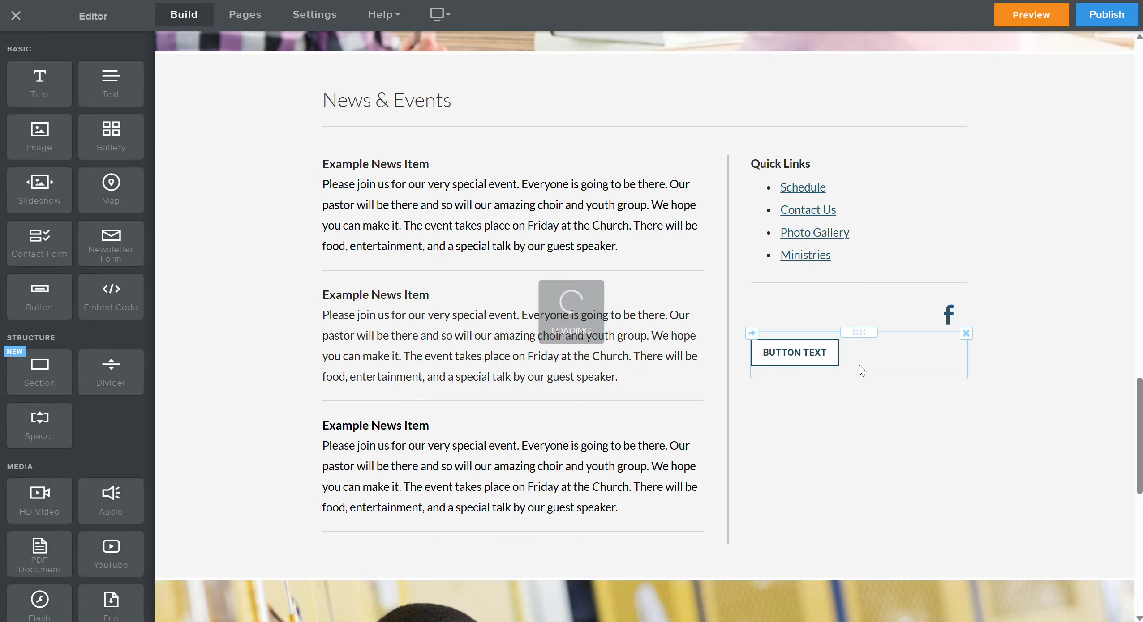
pyautogui.write('NEW TEXT')
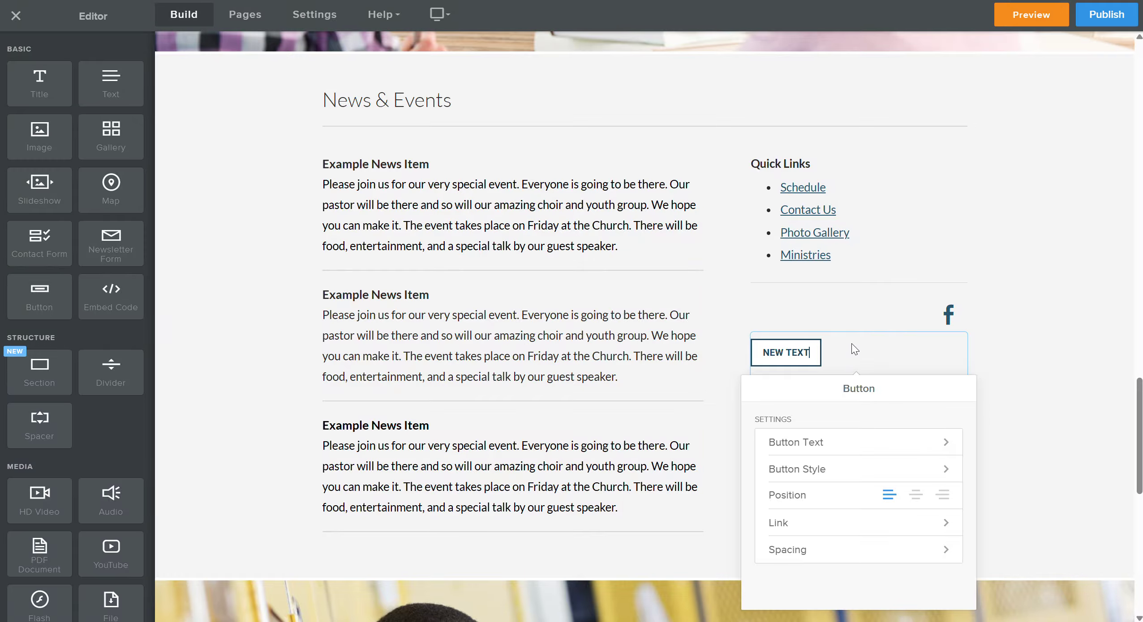
pyautogui.click(854, 349)
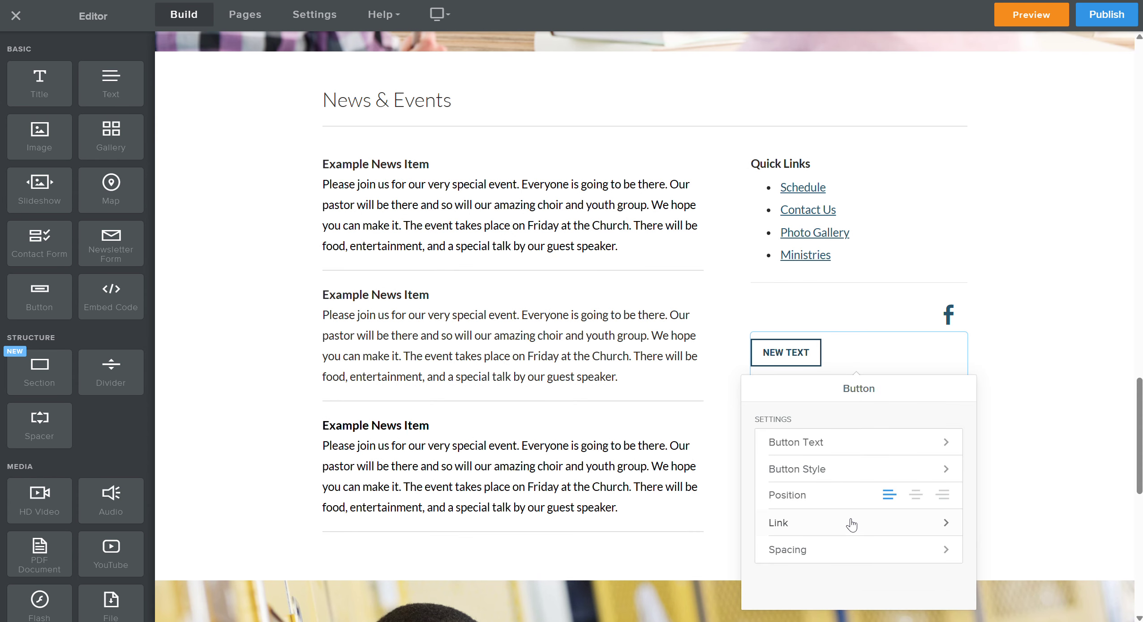
# Step: Review the link types available for the "NEW TEXT" button
pyautogui.click(851, 523)
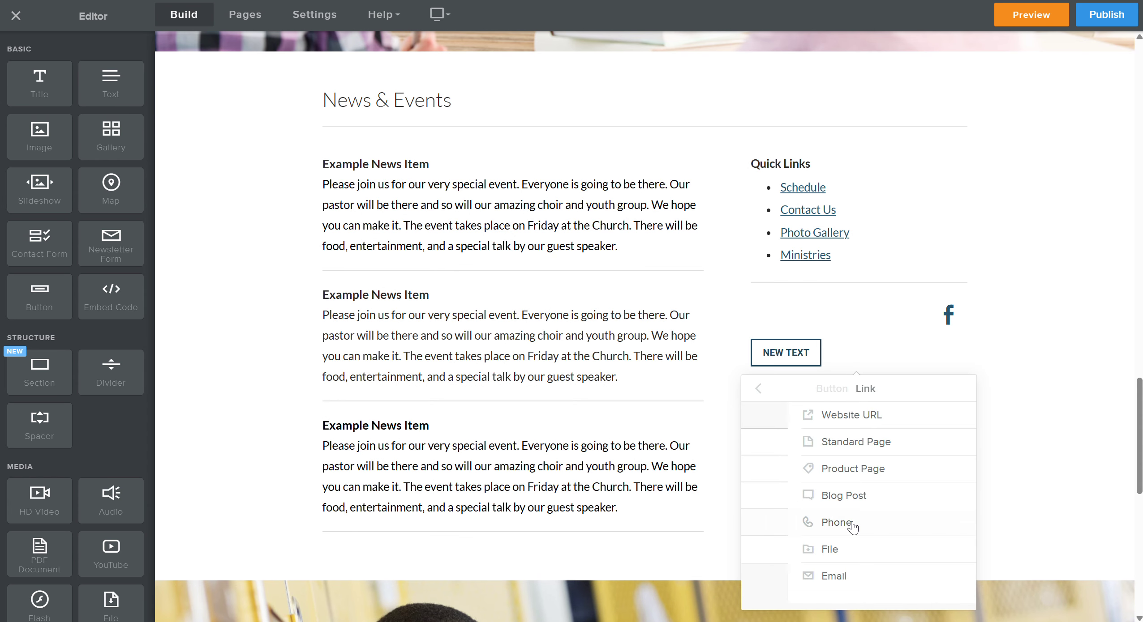
pyautogui.click(831, 445)
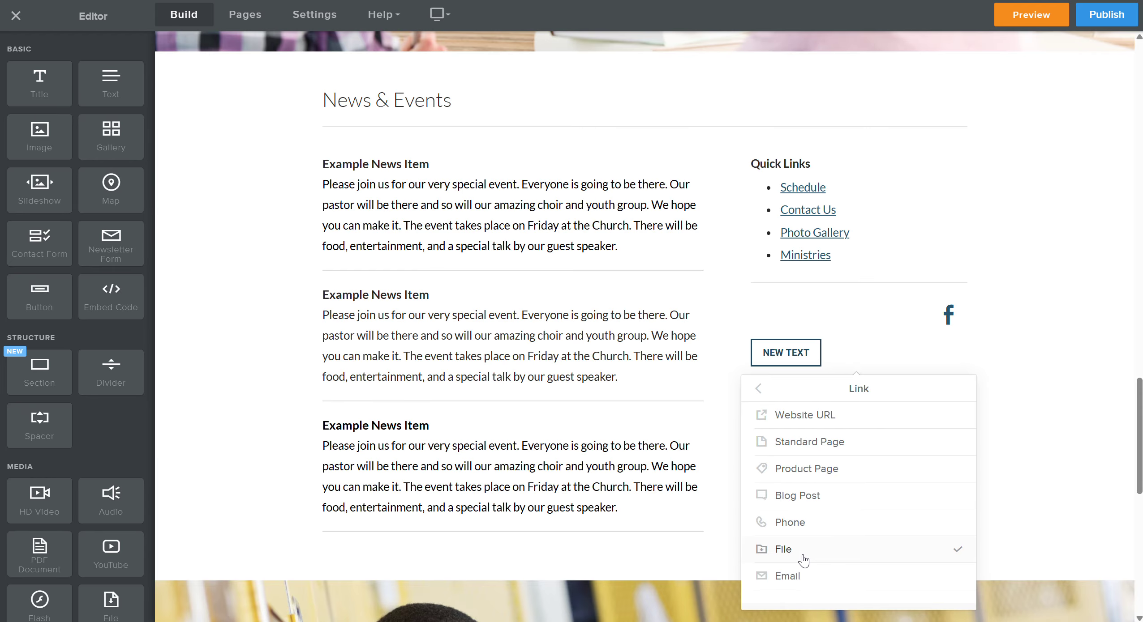
pyautogui.click(803, 581)
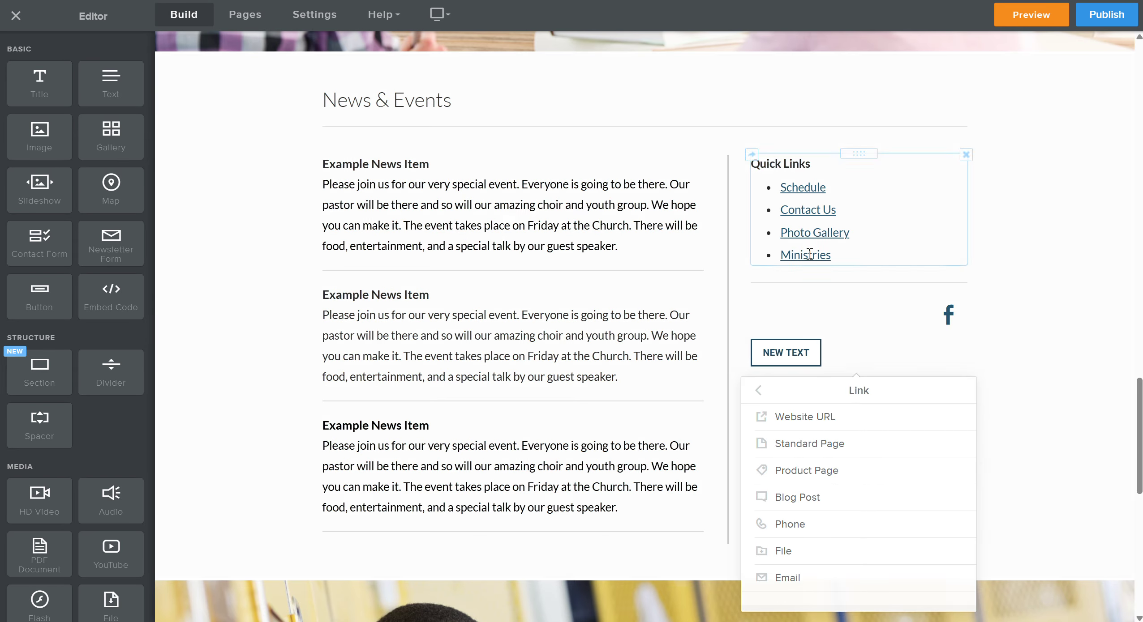
# Step: Select the Ministries quick link, review its link types while keeping Standard Page, and close the link settings
pyautogui.click(810, 254)
pyautogui.click(842, 254)
pyautogui.moveTo(833, 254); pyautogui.dragTo(784, 254)
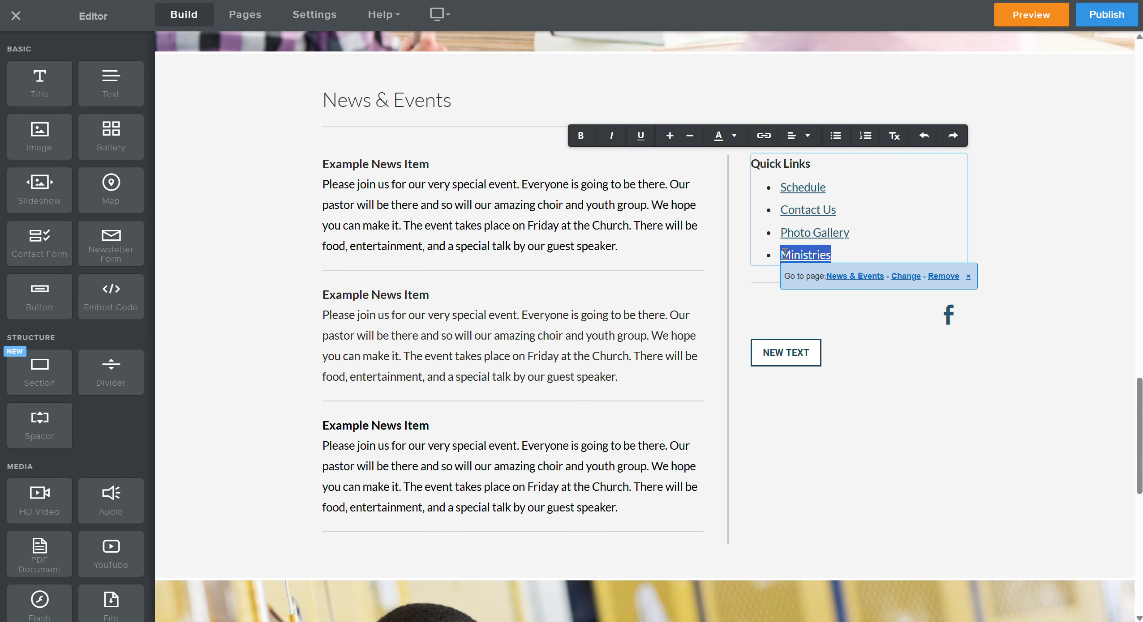
pyautogui.click(763, 136)
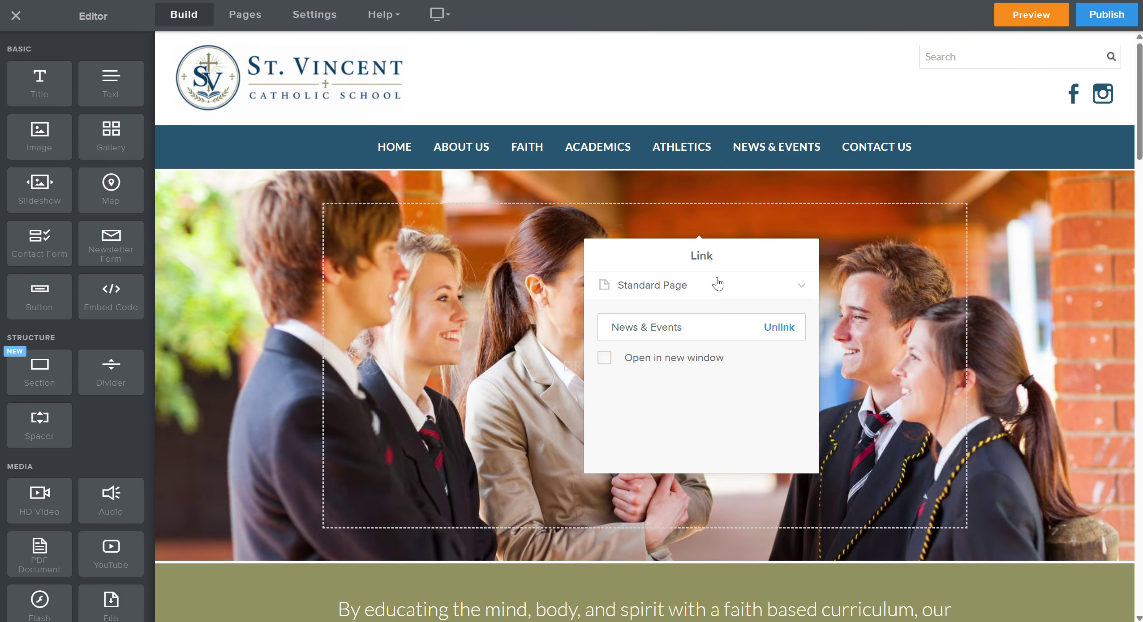
pyautogui.click(699, 291)
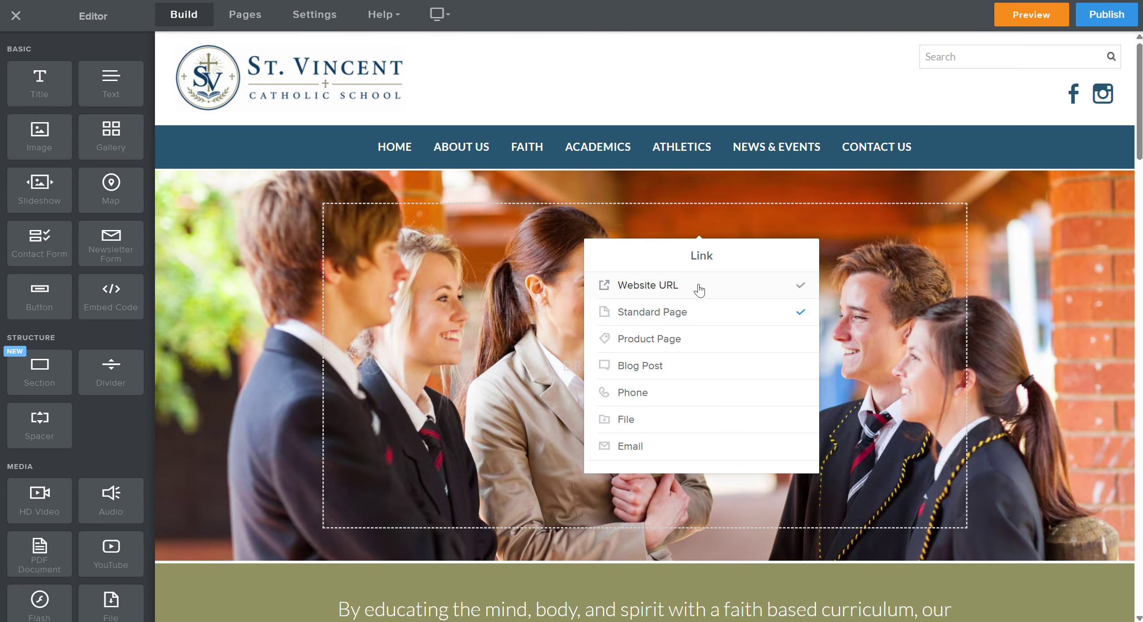
pyautogui.click(696, 319)
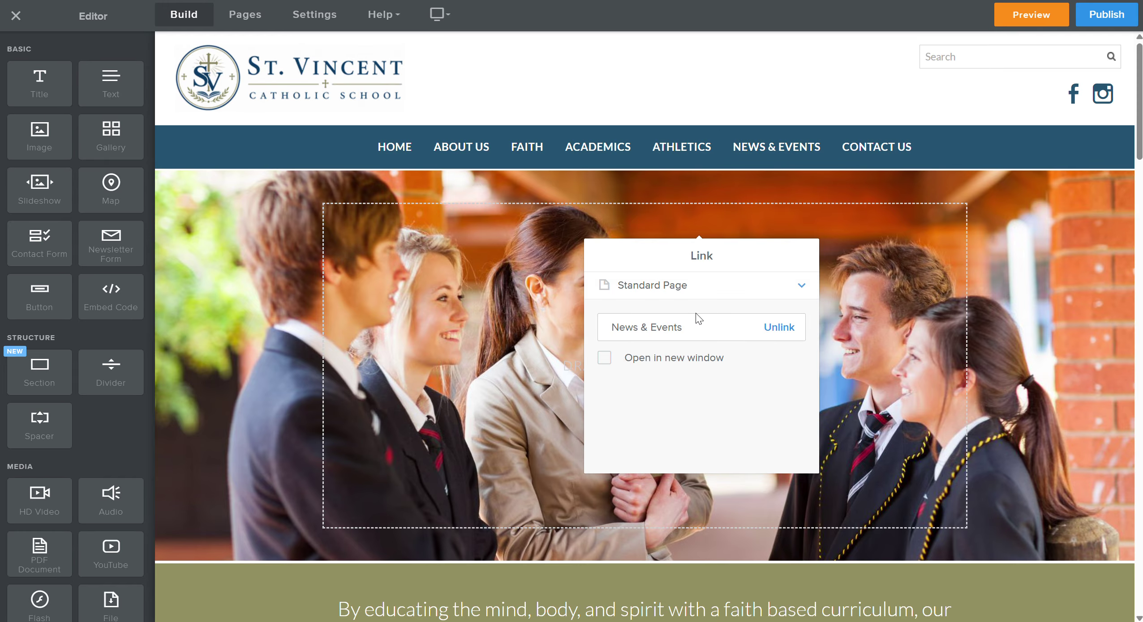
pyautogui.click(690, 290)
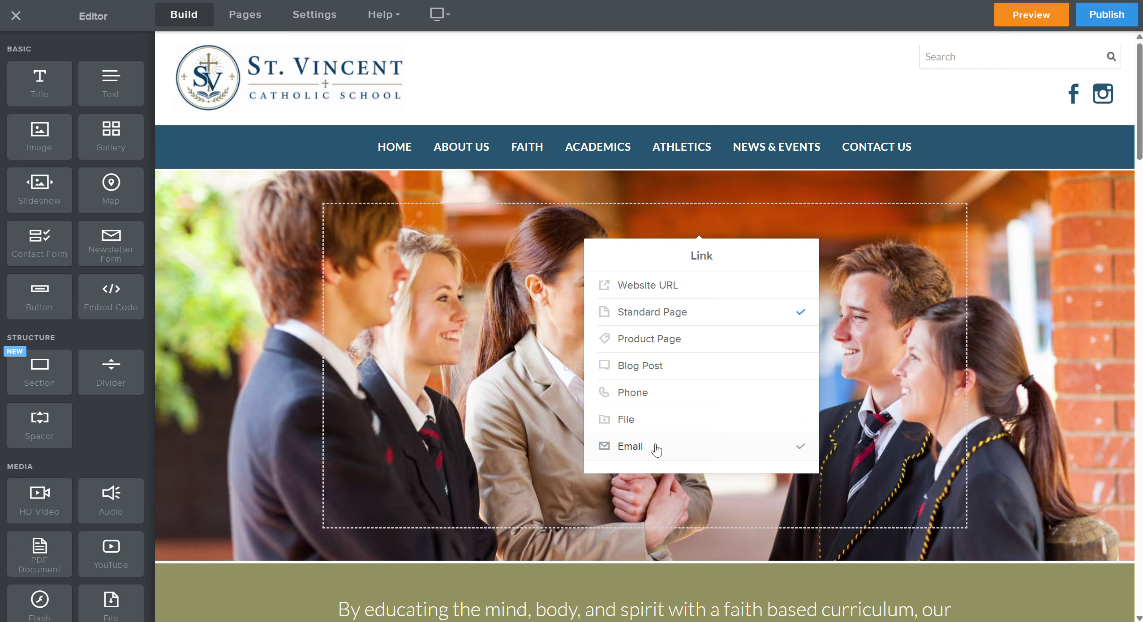
pyautogui.click(263, 267)
pyautogui.scroll(-10, 286, 282)
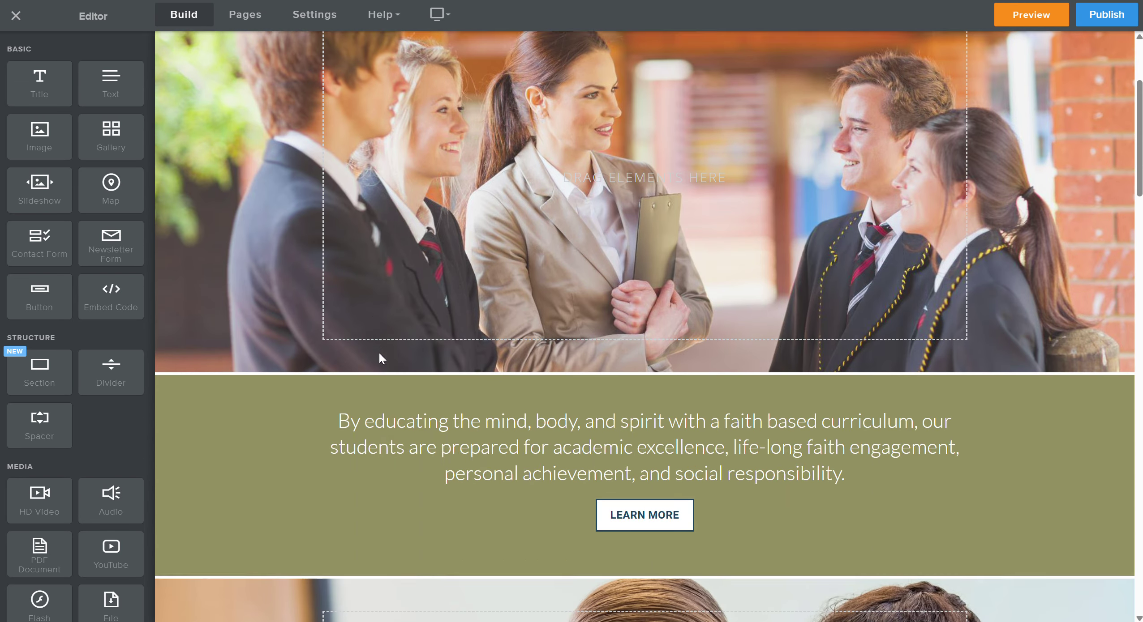
pyautogui.scroll(4, 268, 426)
pyautogui.scroll(-15, 272, 423)
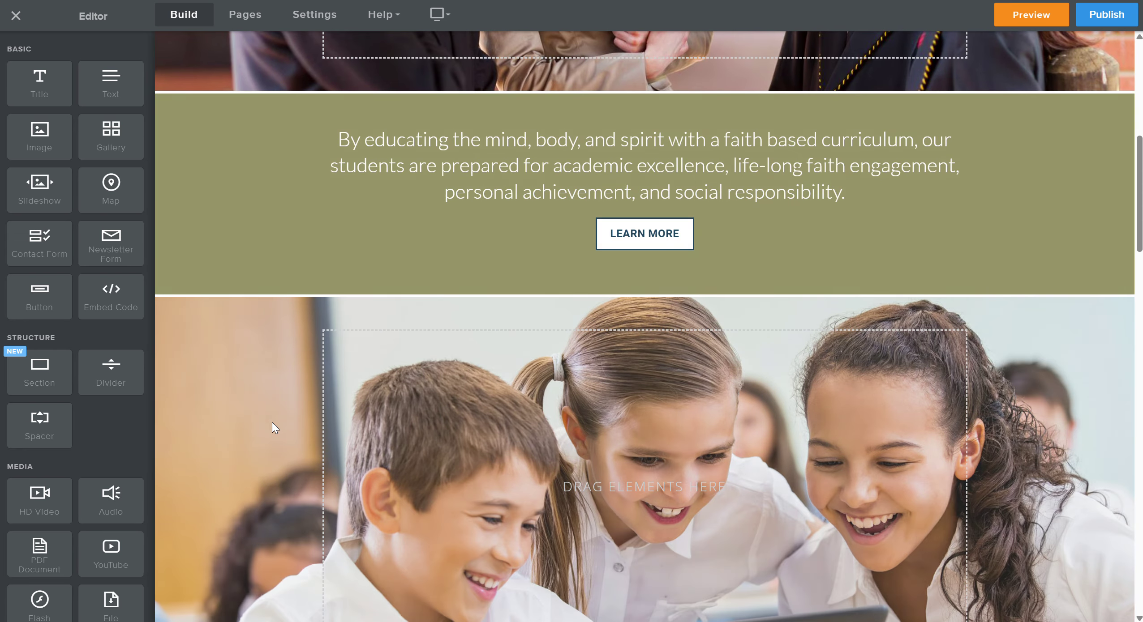
pyautogui.scroll(-20, 398, 410)
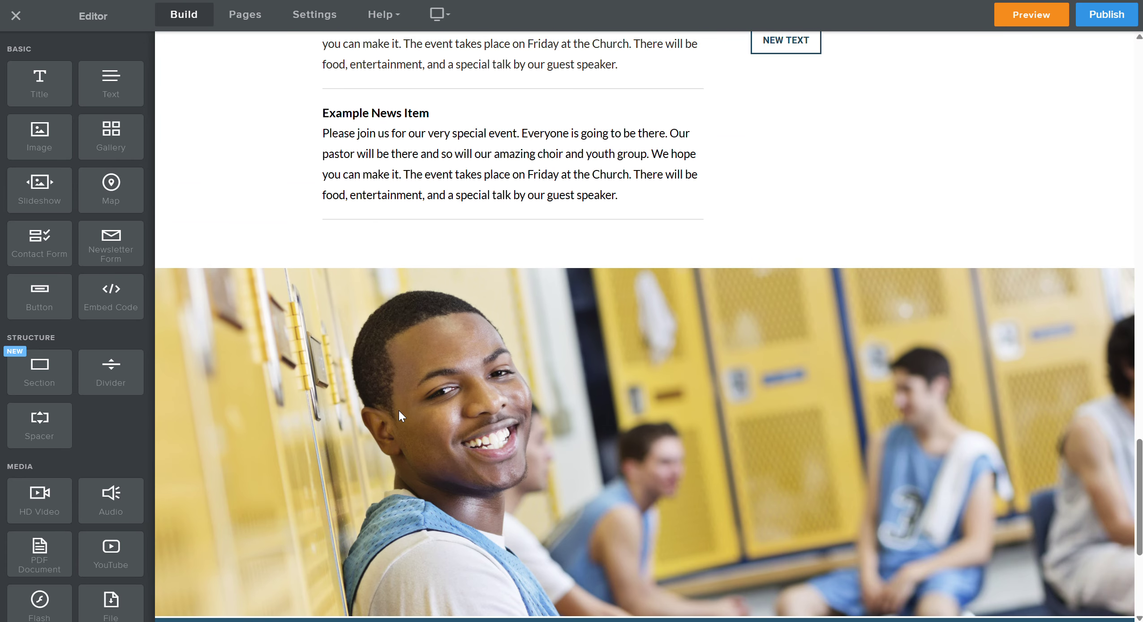
# Step: Append " - Edit" to the street line of the footer's contact block and save the footer
pyautogui.scroll(-1, 401, 421)
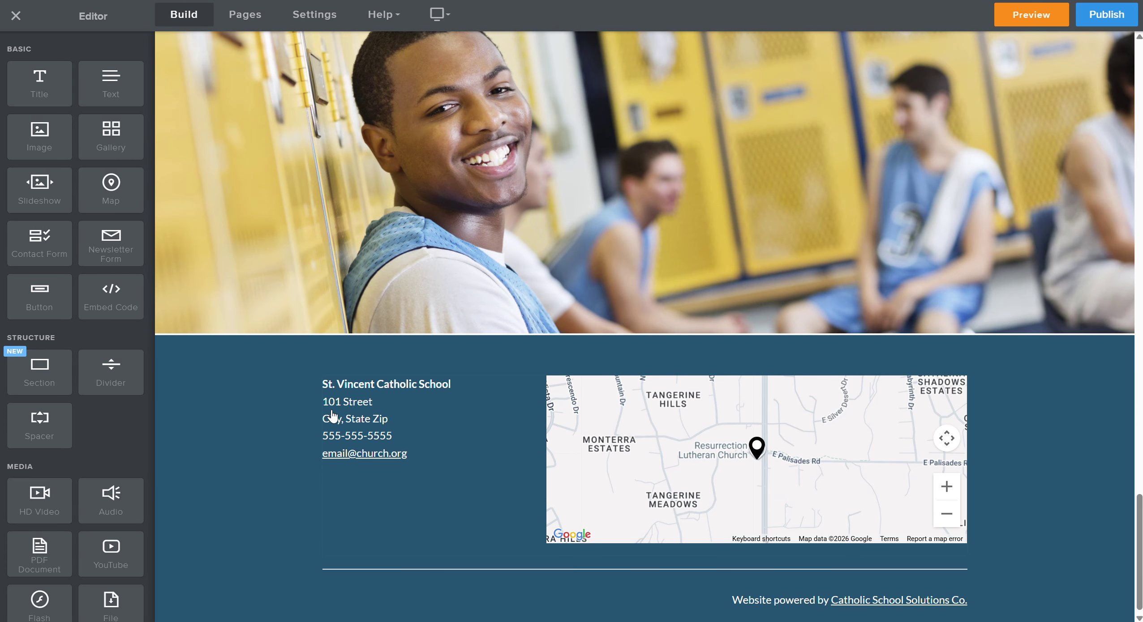
pyautogui.click(502, 427)
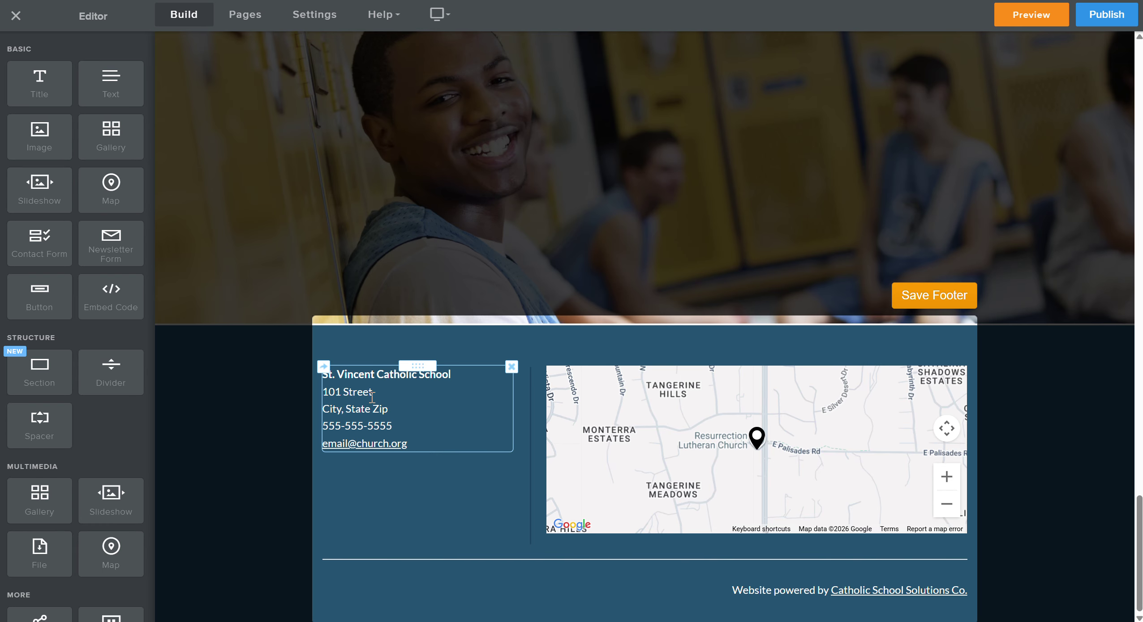
pyautogui.click(477, 433)
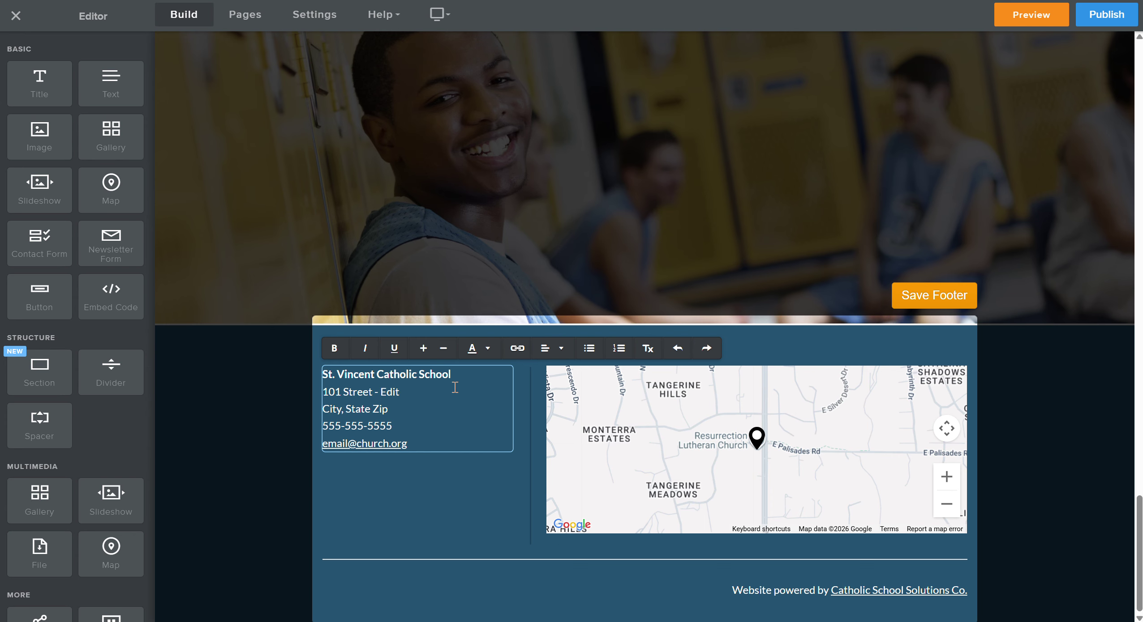
pyautogui.click(933, 295)
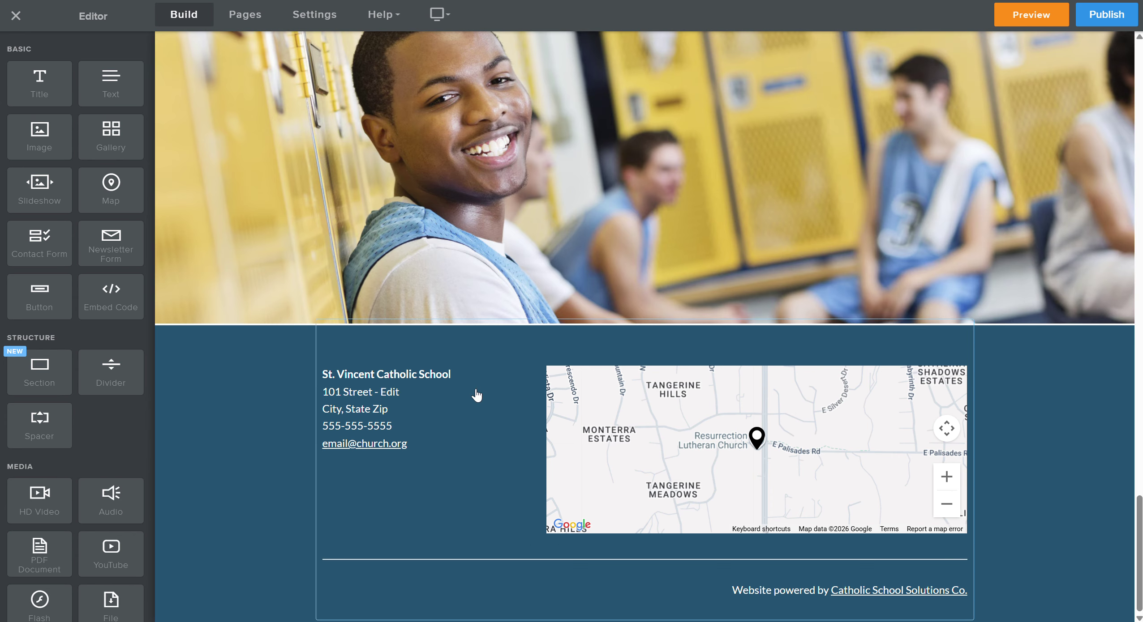
# Step: Remove the " - Edit" suffix from the footer's street line and save the footer
pyautogui.click(427, 389)
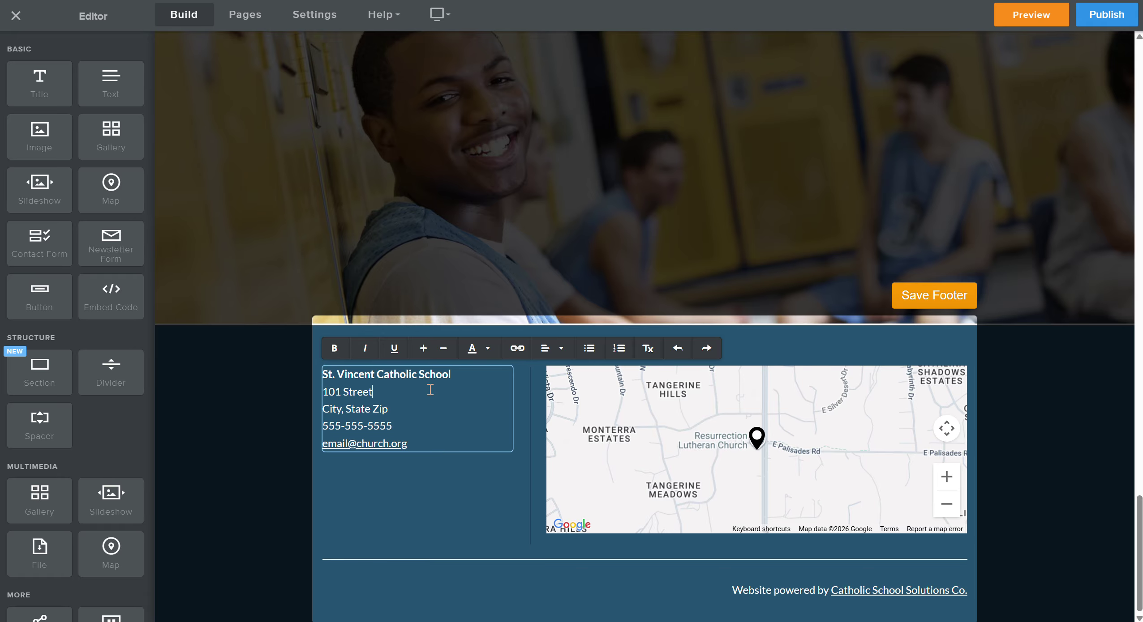
pyautogui.click(931, 295)
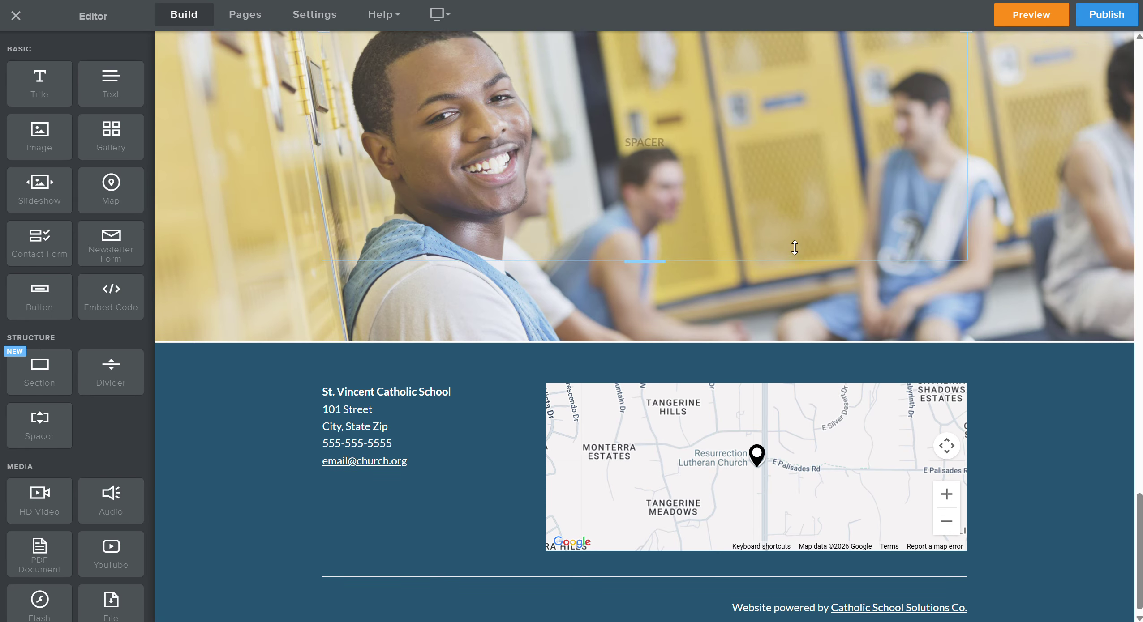
# Step: Move the Faith page directly above About Us in the page list and open the Faith page
pyautogui.scroll(10, 788, 259)
pyautogui.scroll(5, 788, 258)
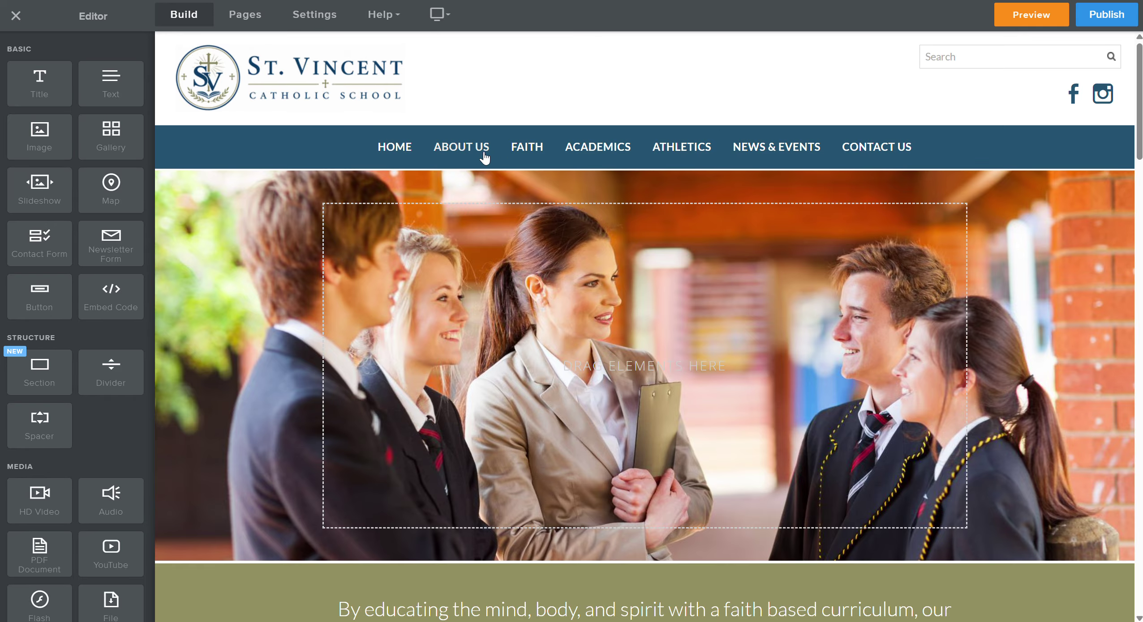
pyautogui.moveTo(306, 66)
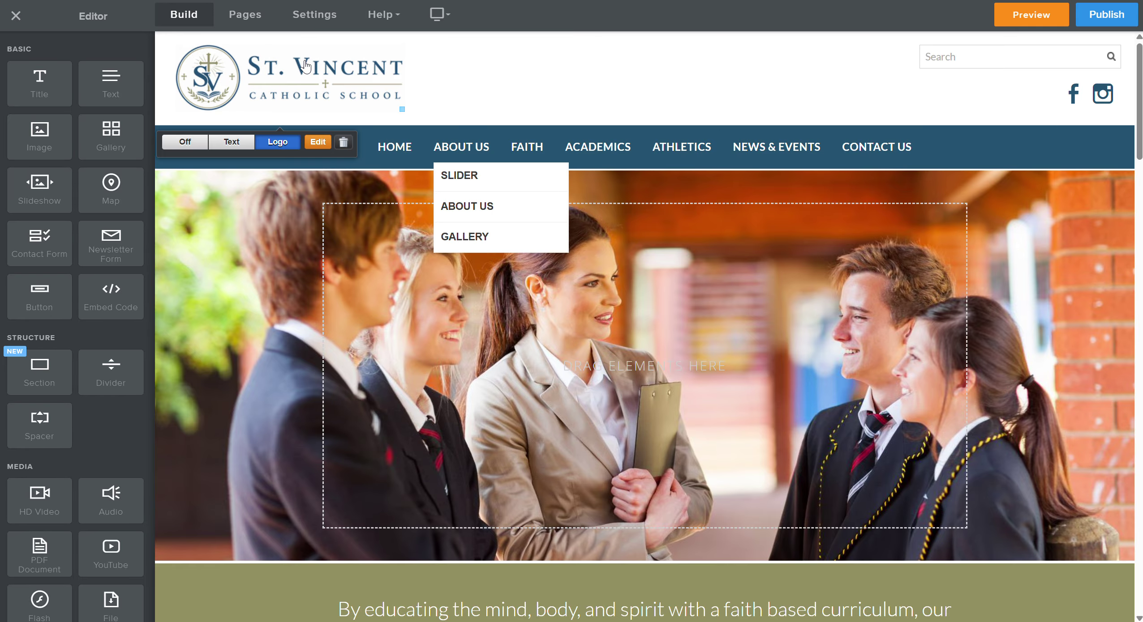
pyautogui.click(253, 18)
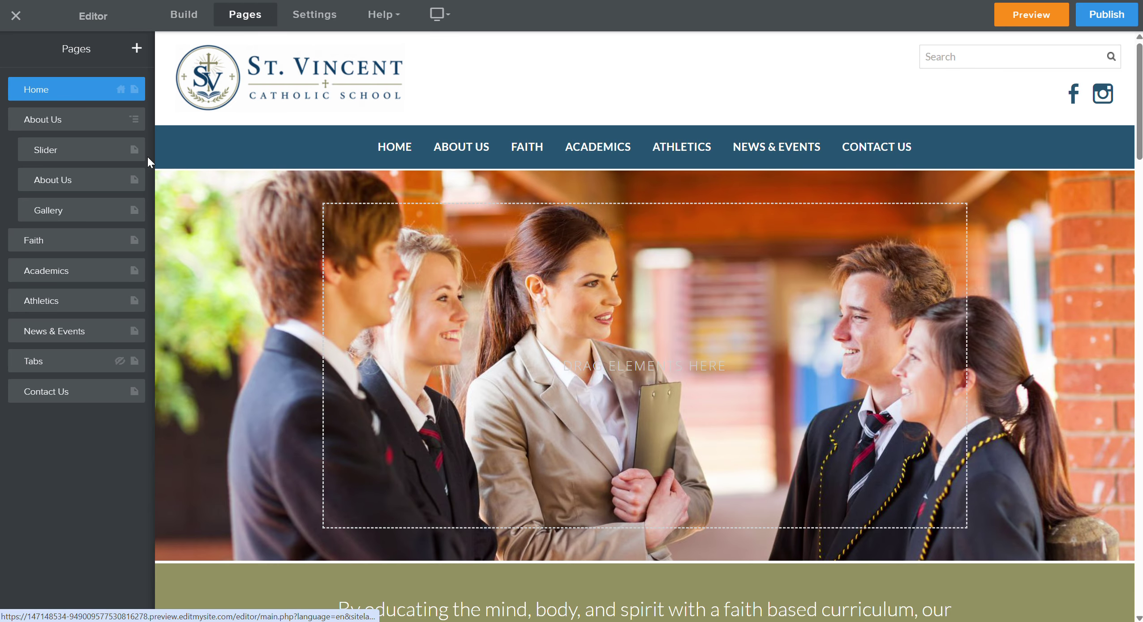
pyautogui.moveTo(436, 150)
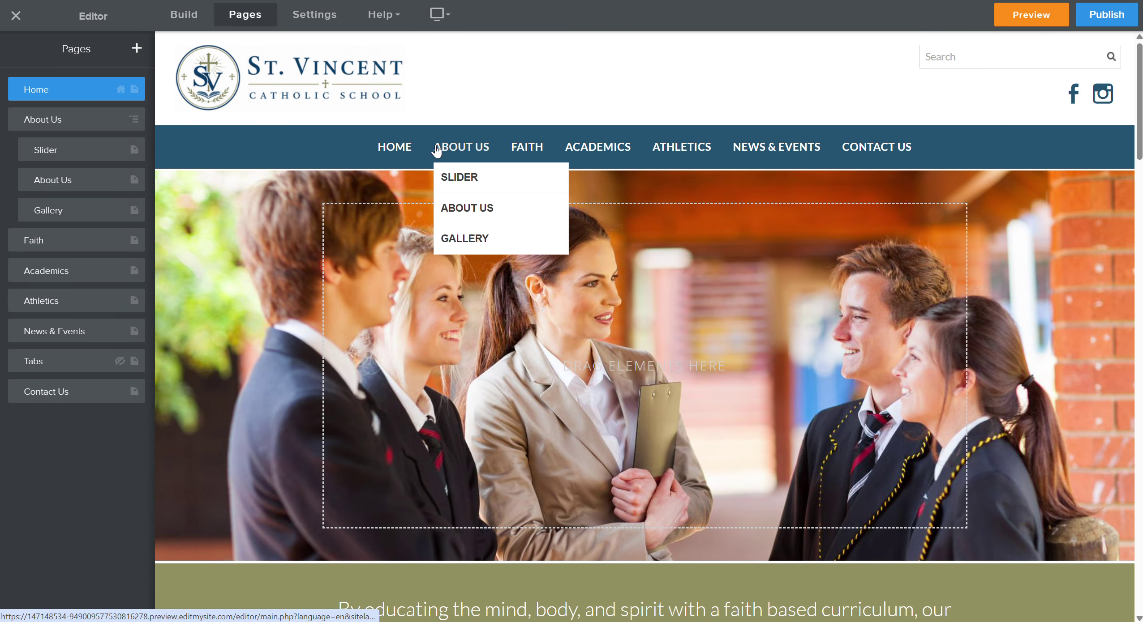
pyautogui.moveTo(44, 245); pyautogui.dragTo(38, 124)
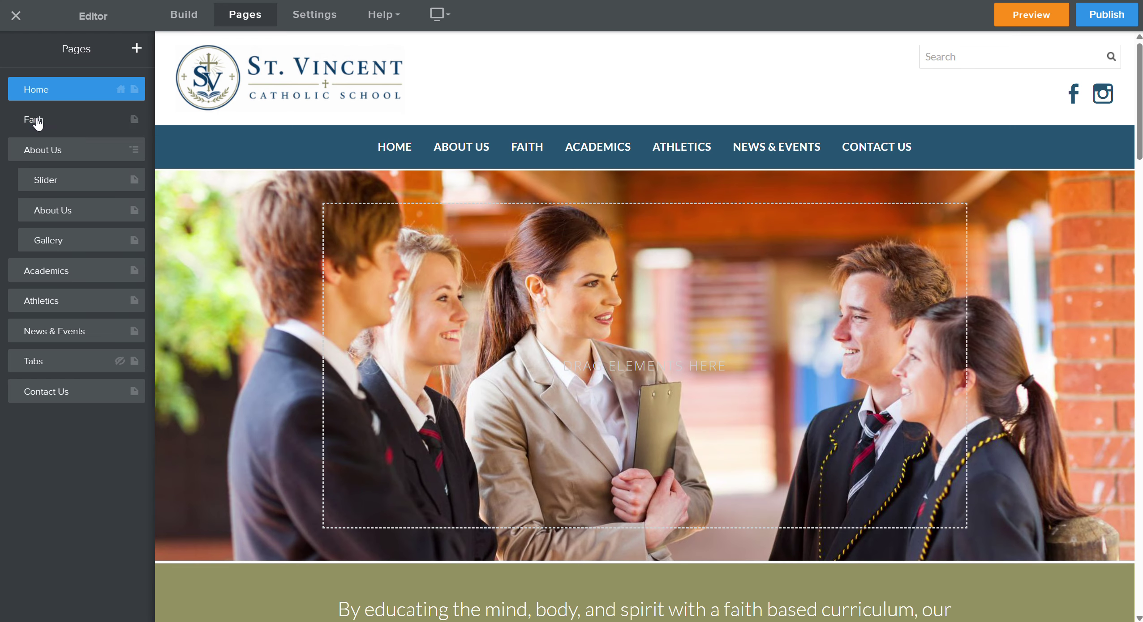
pyautogui.click(38, 124)
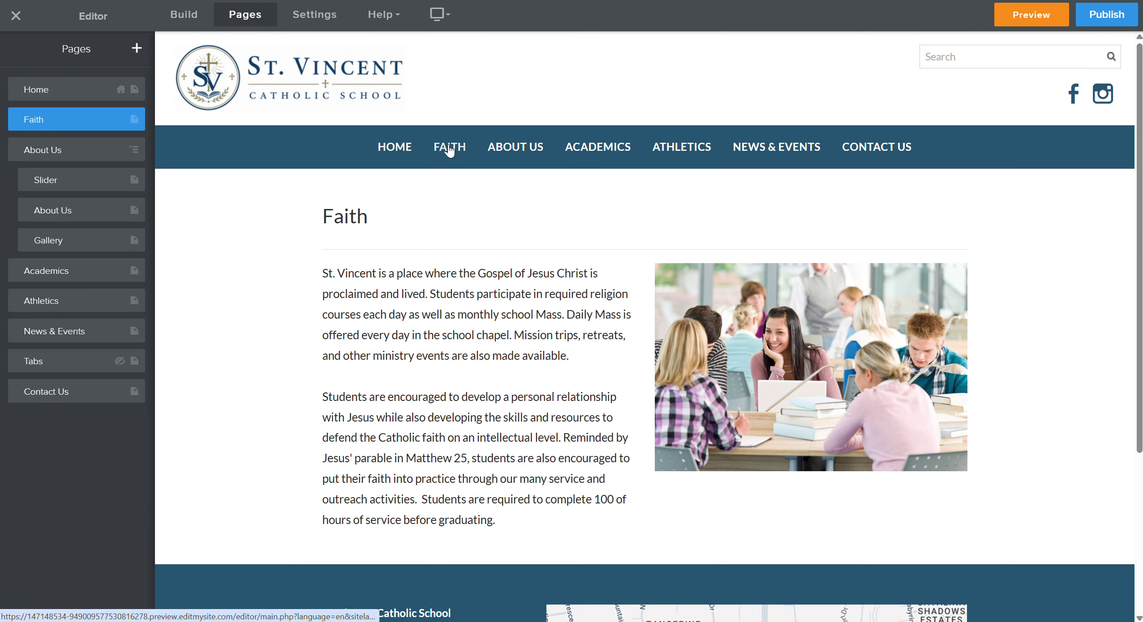
# Step: Nest the News & Events page under About Us, and return it to the top level between Academics and Athletics
pyautogui.moveTo(507, 154)
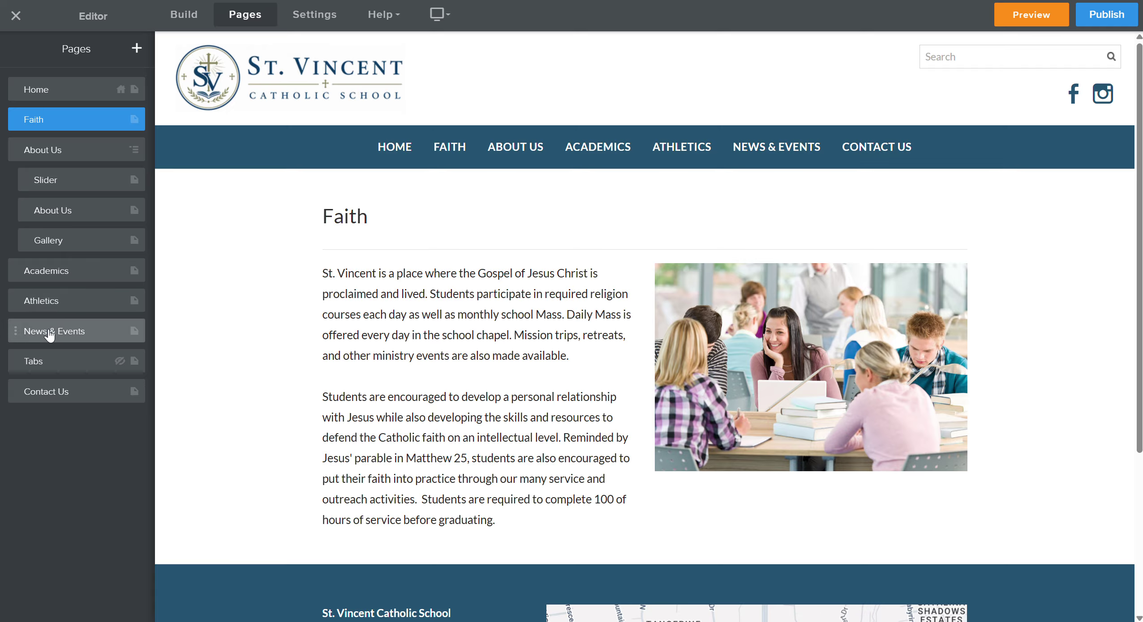
pyautogui.moveTo(49, 335); pyautogui.dragTo(60, 183)
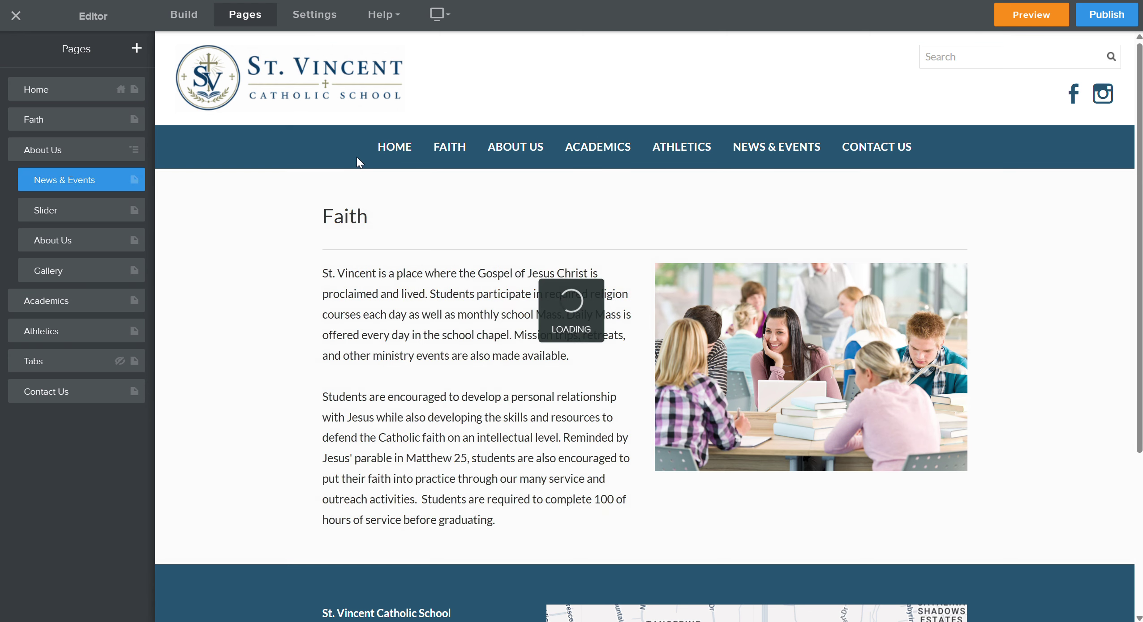
pyautogui.moveTo(560, 157)
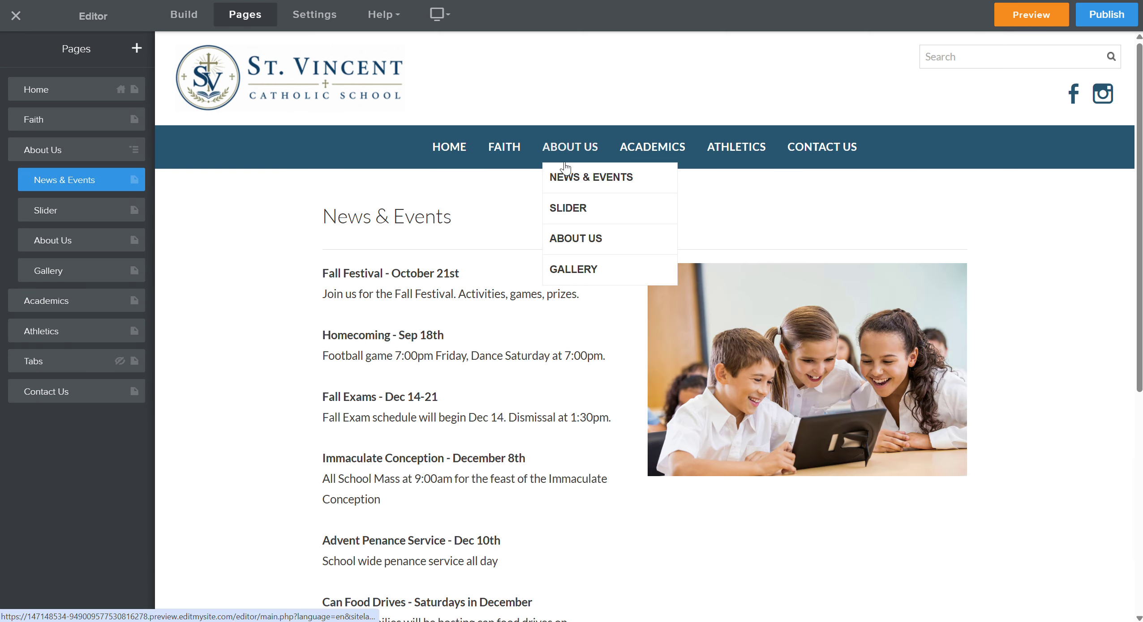
pyautogui.moveTo(48, 190); pyautogui.dragTo(27, 303)
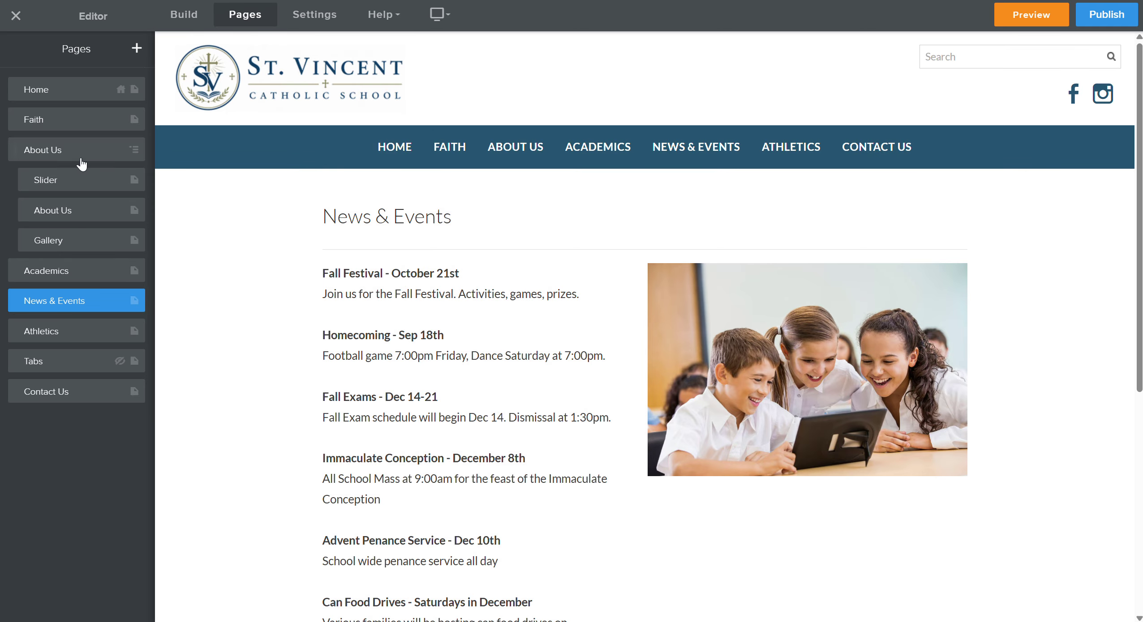
# Step: Add a standard page named "New Page" and place it as the first subpage under About Us
pyautogui.click(138, 52)
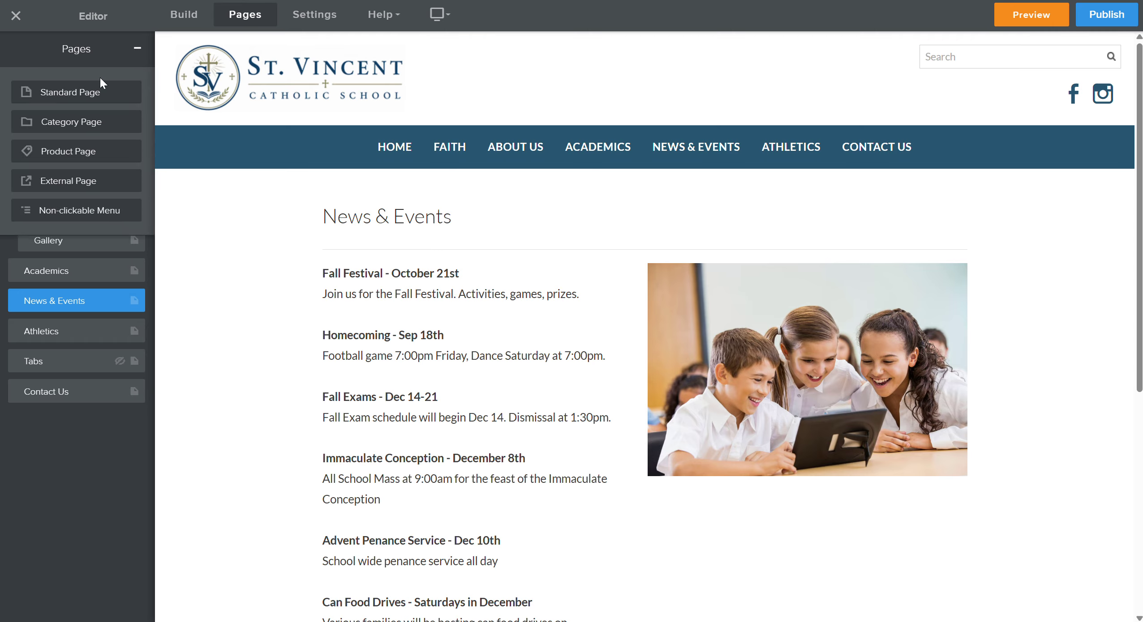
pyautogui.click(120, 65)
pyautogui.write('New Page')
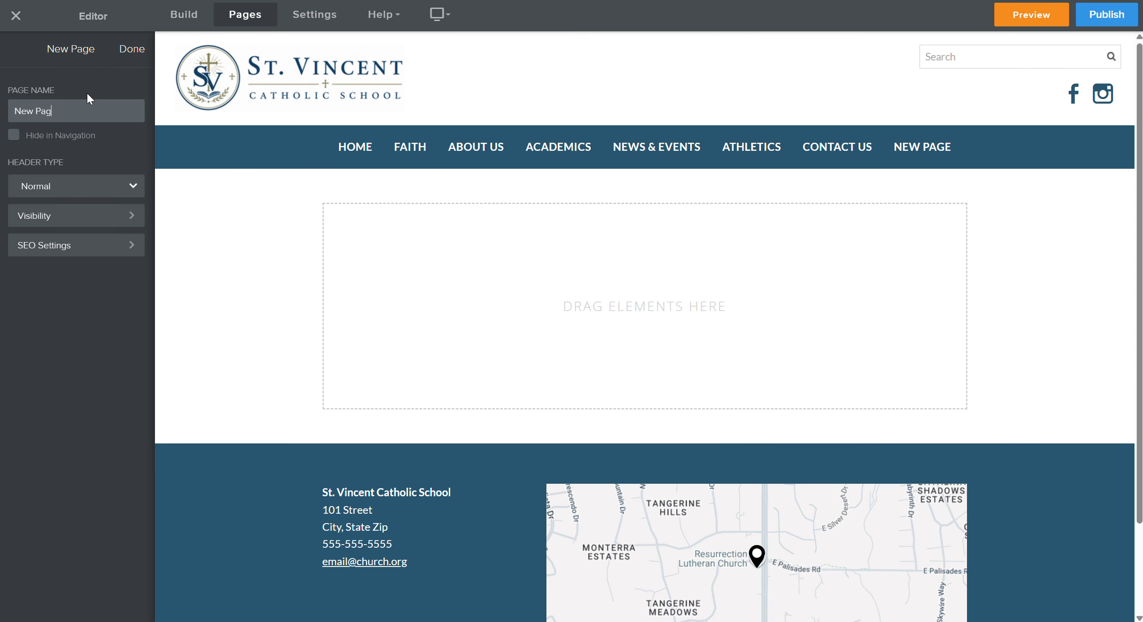
pyautogui.click(129, 49)
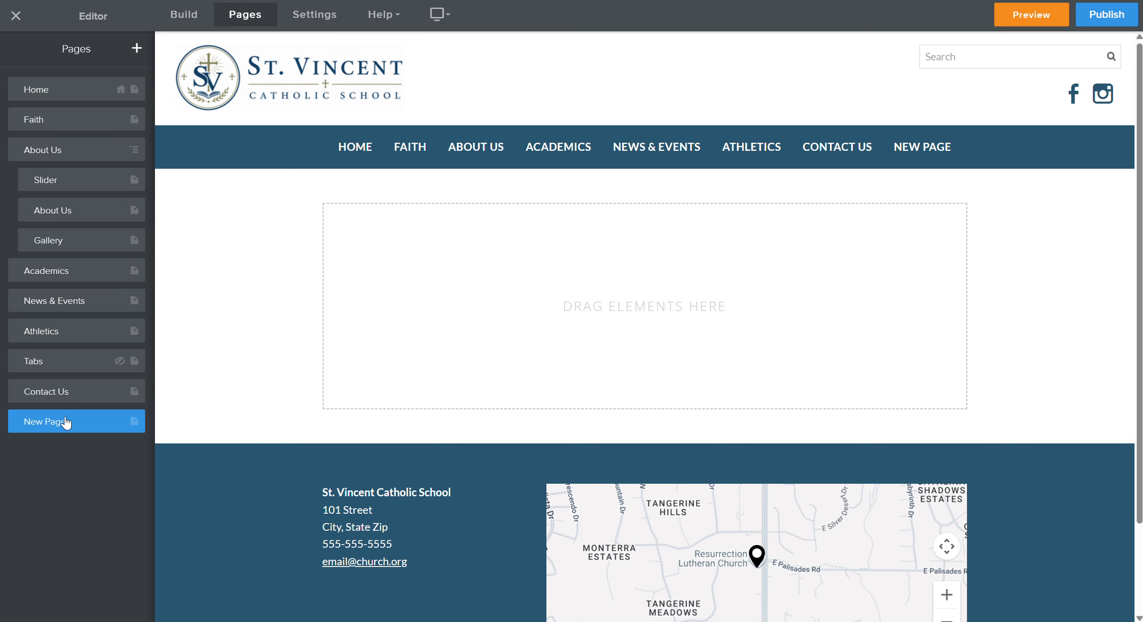
pyautogui.moveTo(46, 429); pyautogui.dragTo(62, 182)
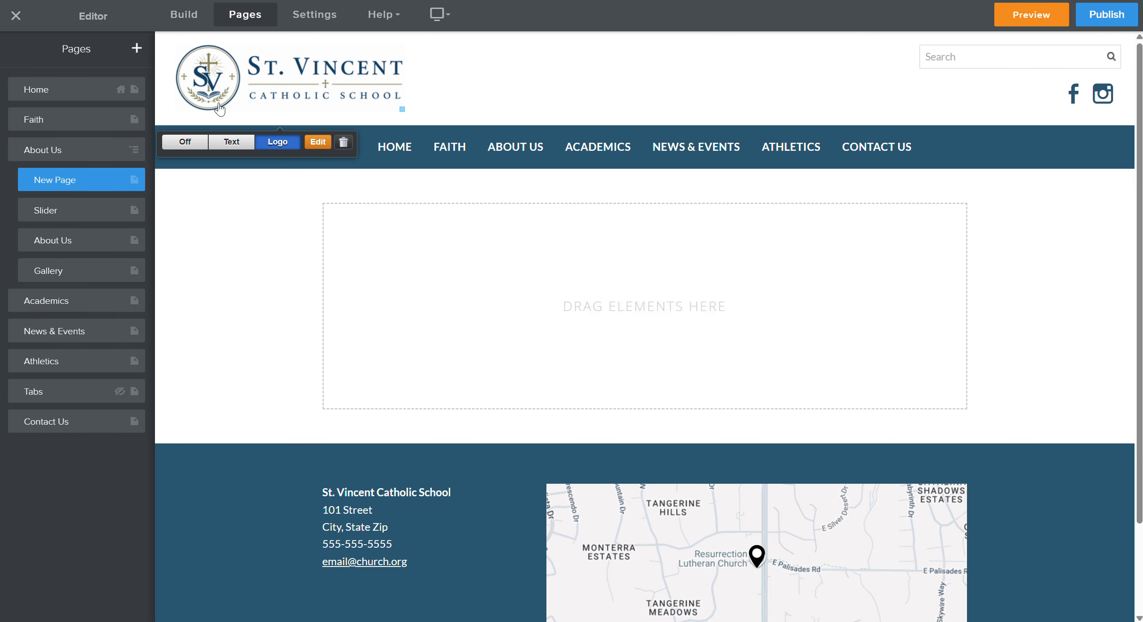
# Step: Add a title element reading "Title" at the top of the new page and enlarge its text
pyautogui.click(183, 15)
pyautogui.moveTo(44, 87); pyautogui.dragTo(324, 214)
pyautogui.click(399, 215)
pyautogui.write('Title')
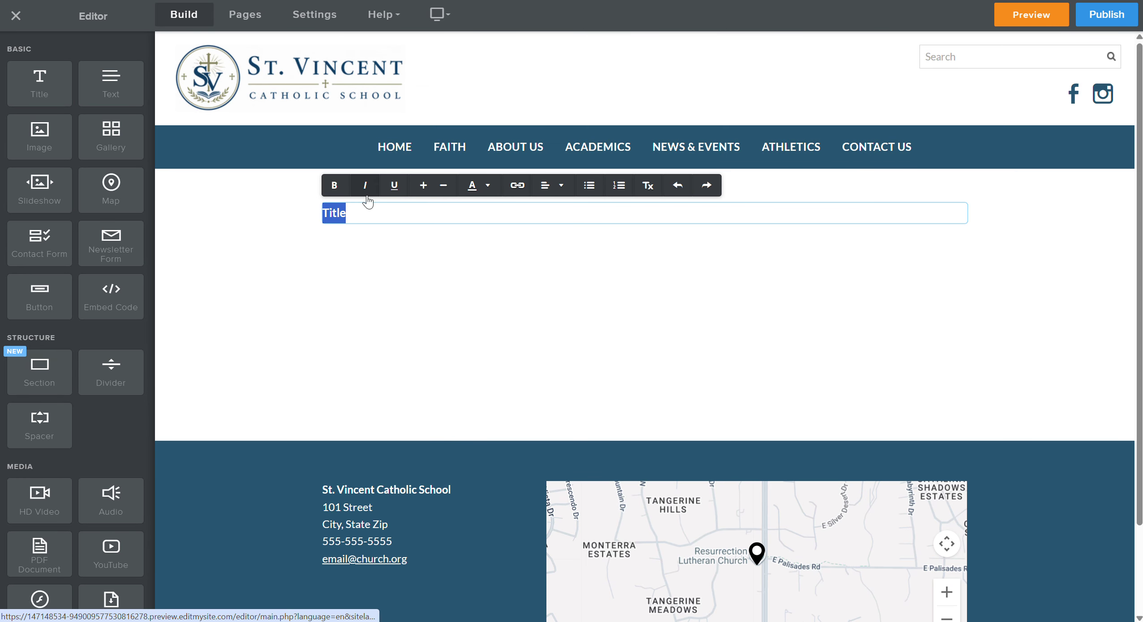
pyautogui.click(419, 186)
pyautogui.click(238, 248)
# Step: Place a divider under the title and add a text block reading "More Text here" below it
pyautogui.moveTo(101, 372); pyautogui.dragTo(510, 252)
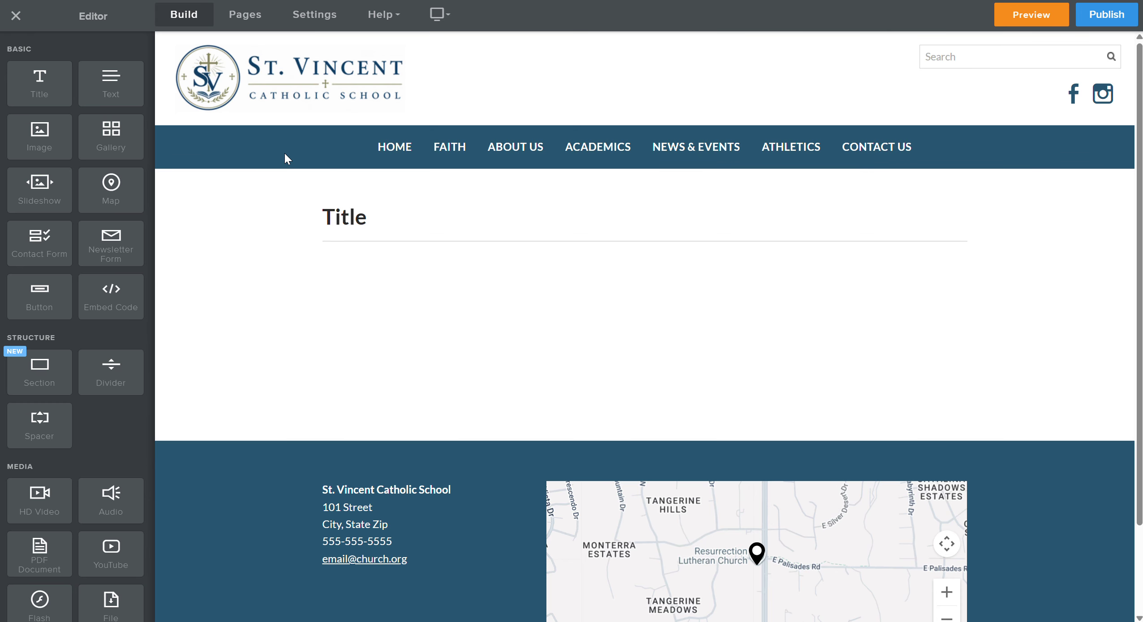
pyautogui.moveTo(111, 85); pyautogui.dragTo(495, 306)
pyautogui.click(410, 272)
pyautogui.write('More Text here')
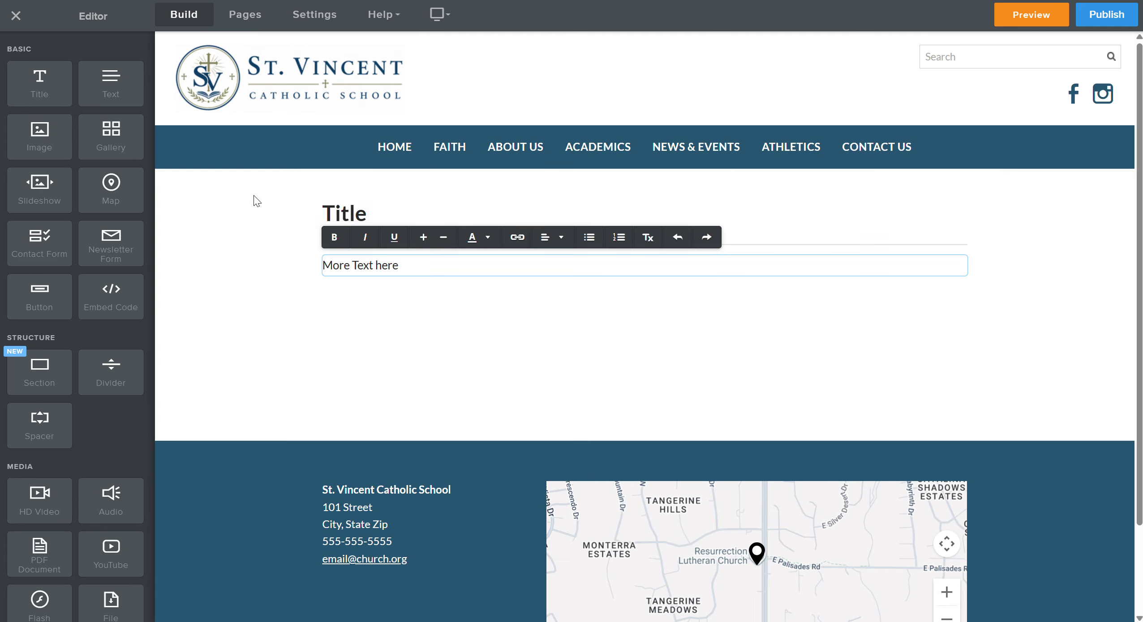
pyautogui.click(253, 197)
# Step: Place an image element to the right of the "More Text here" block and a divider below both
pyautogui.moveTo(40, 135); pyautogui.dragTo(976, 258)
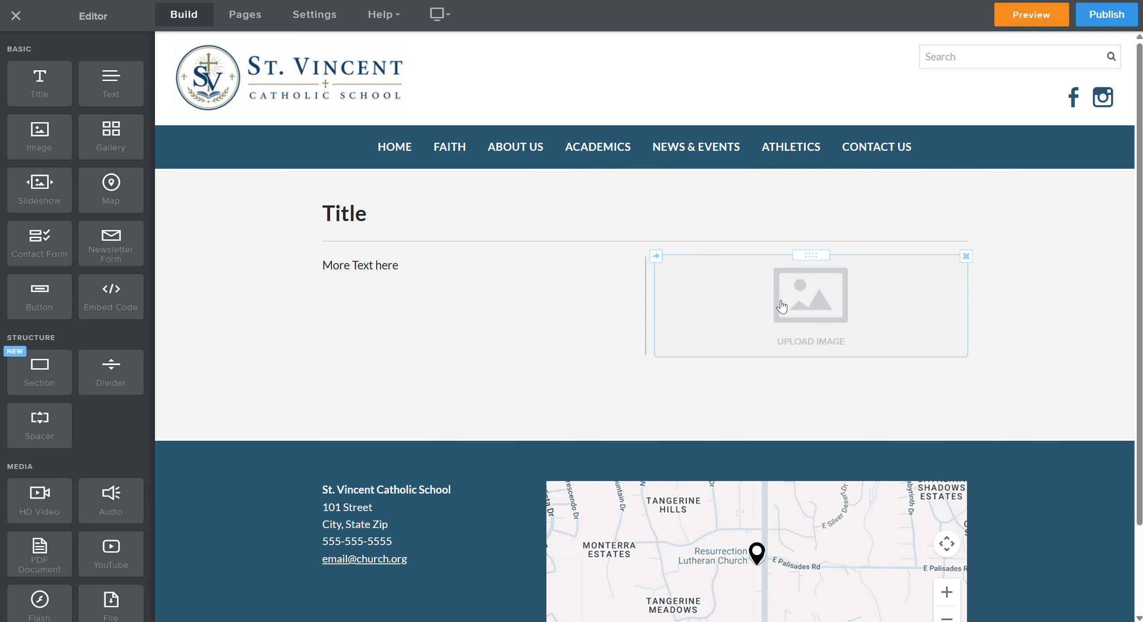
pyautogui.click(793, 307)
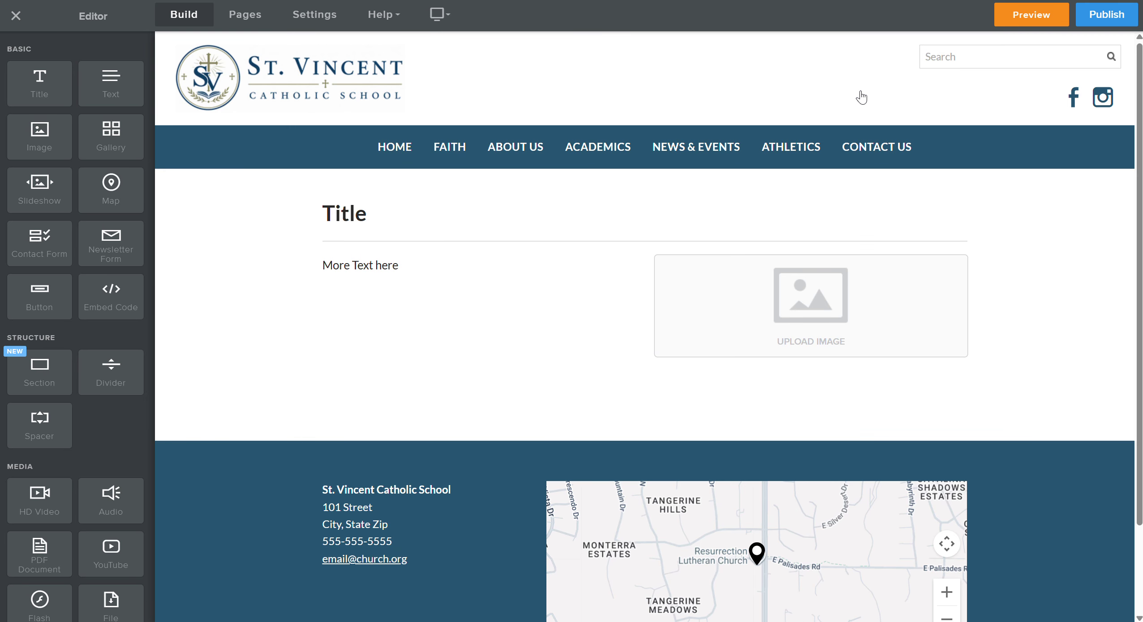
pyautogui.moveTo(120, 373); pyautogui.dragTo(669, 396)
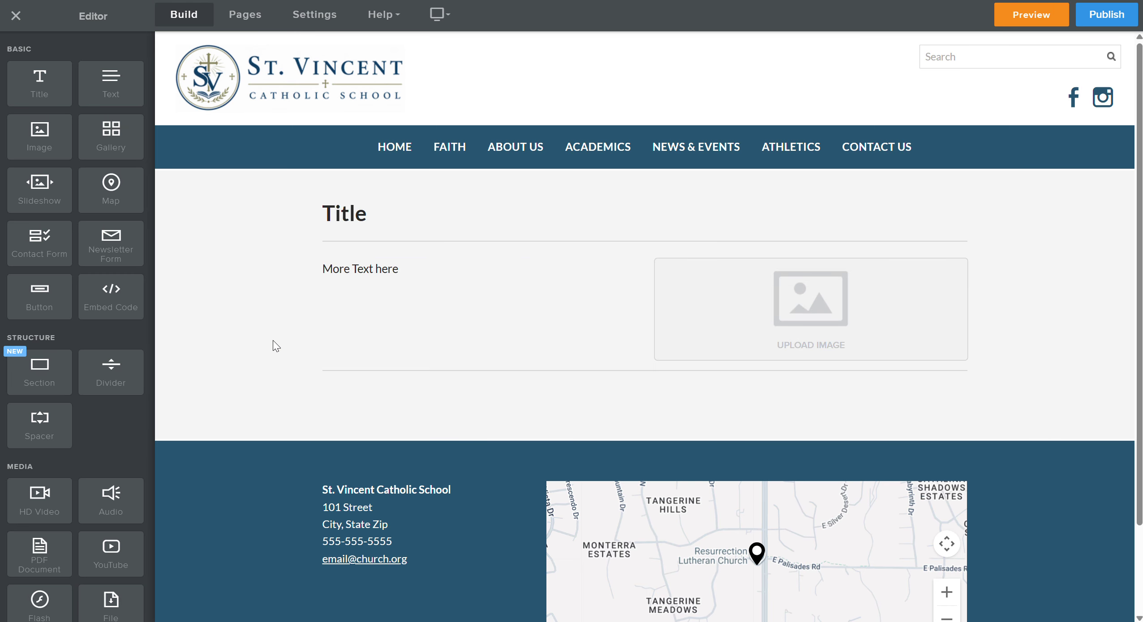
# Step: Add a text block reading "More Text" below the second divider and try to place an image element beside it
pyautogui.moveTo(121, 88); pyautogui.dragTo(466, 402)
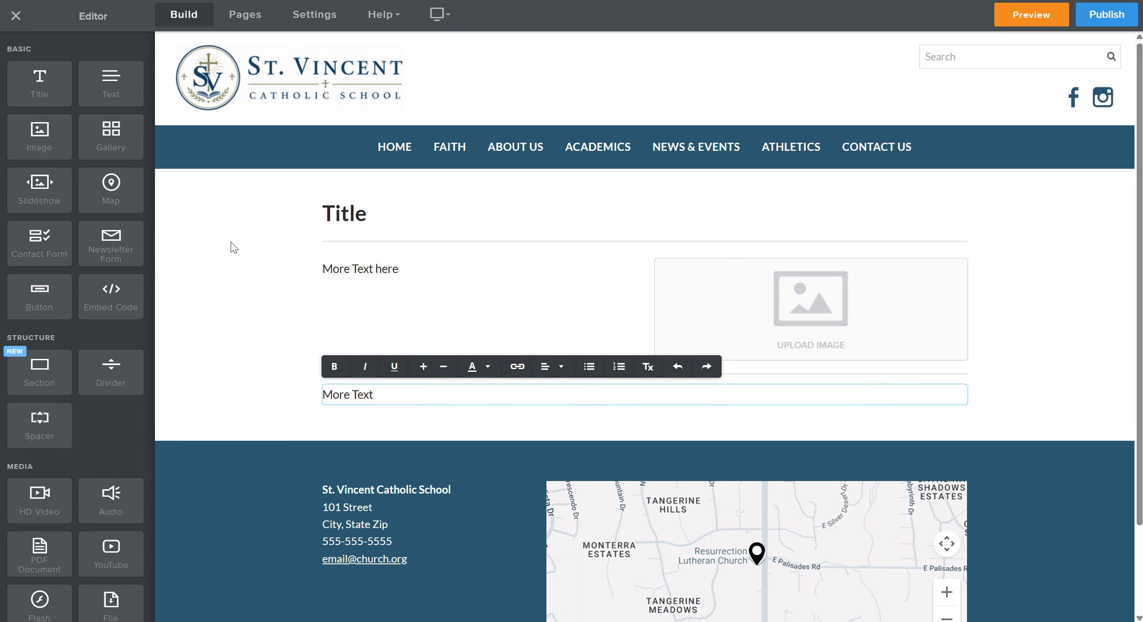
pyautogui.moveTo(39, 136); pyautogui.dragTo(805, 403)
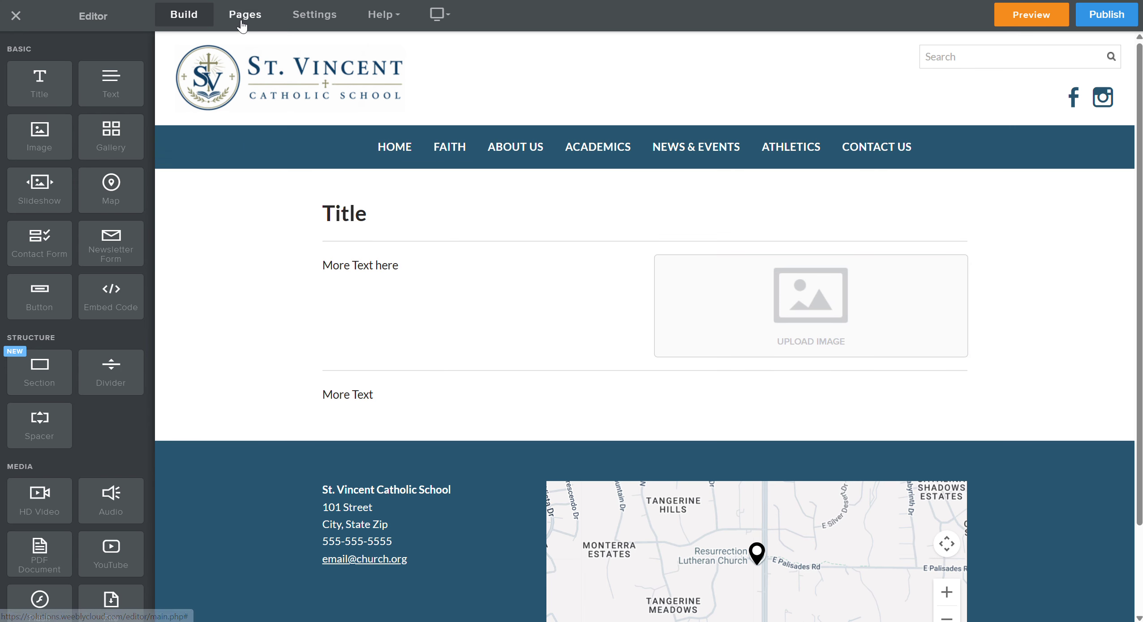
# Step: Open the Slider page's settings and review the available header types, keeping Slider
pyautogui.click(244, 17)
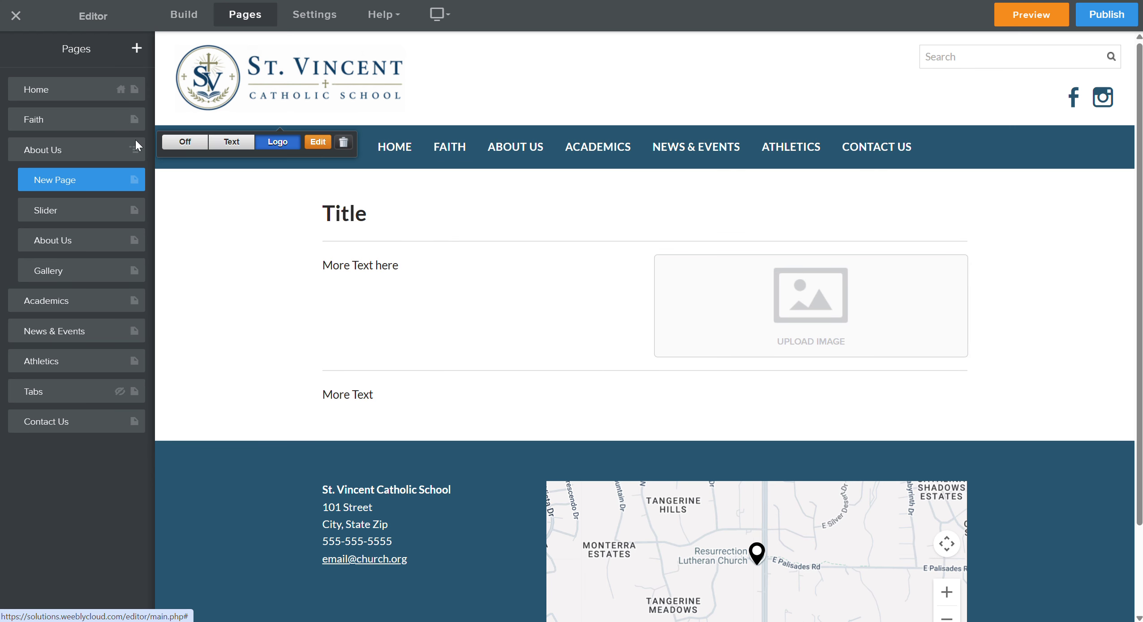
pyautogui.click(60, 212)
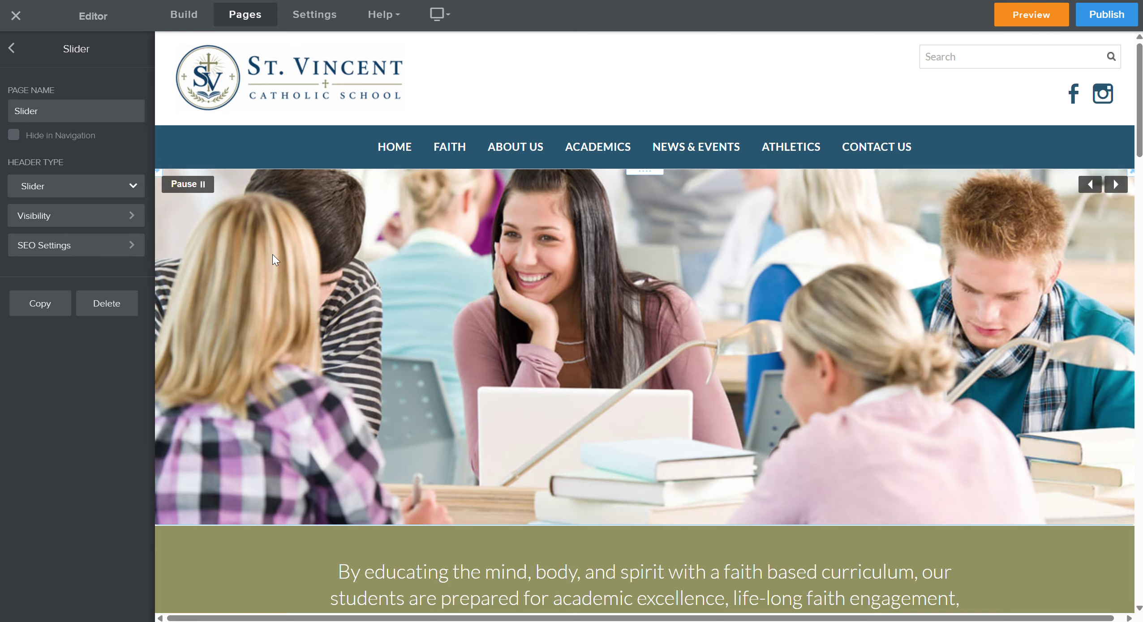
pyautogui.click(133, 187)
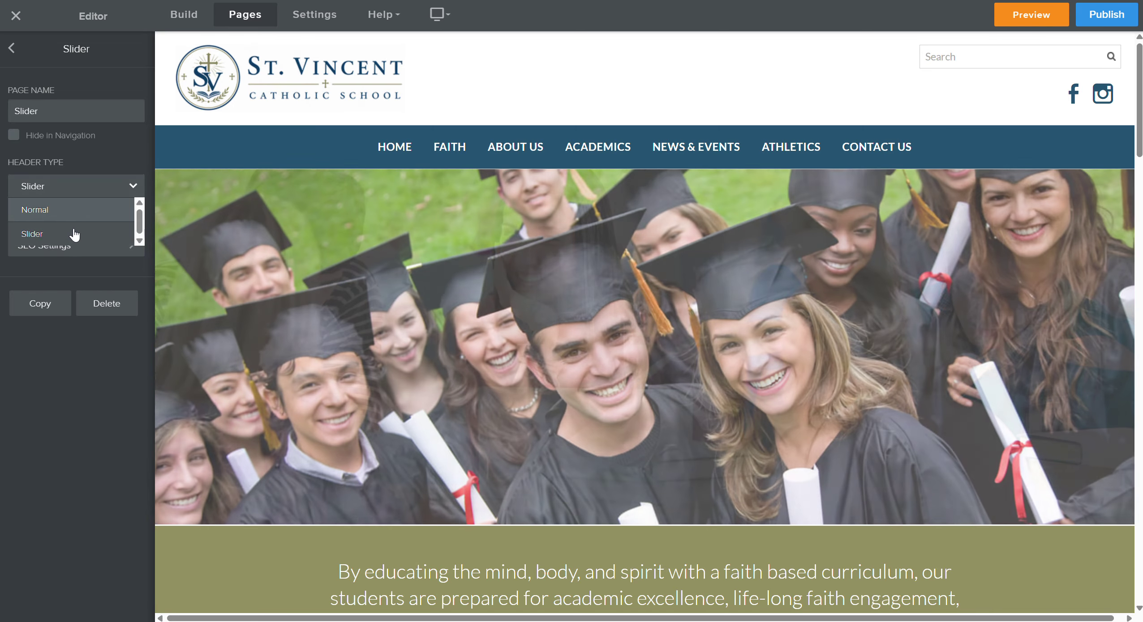
pyautogui.click(77, 233)
# Step: Open the photo manager of the Slider page's header slideshow, review its reorderable photos, and close it without saving
pyautogui.click(1126, 198)
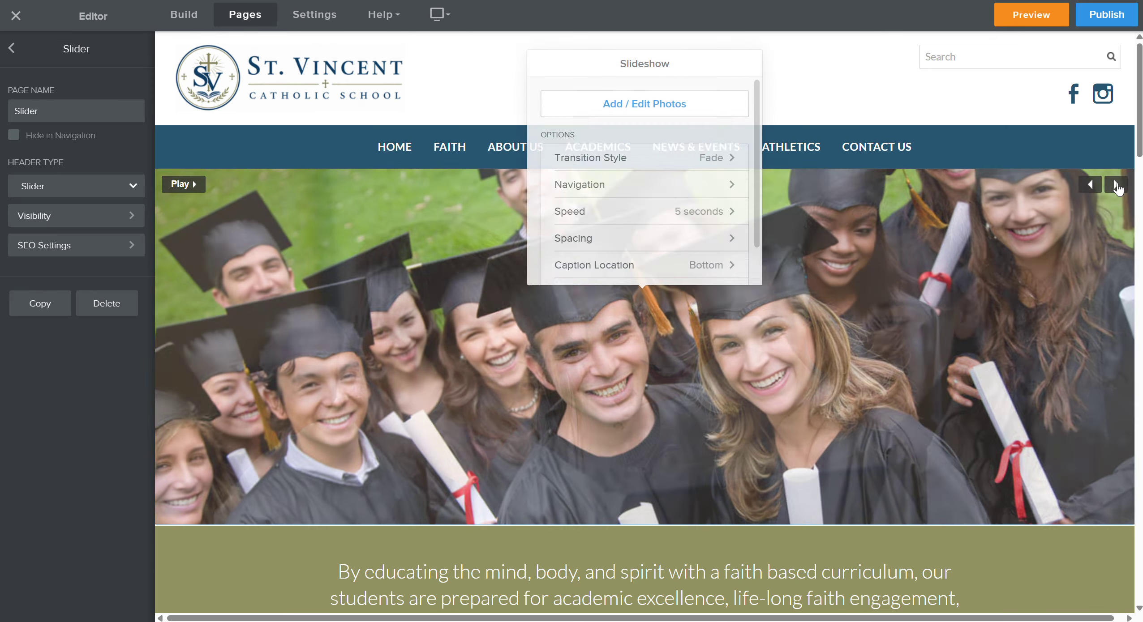
pyautogui.click(642, 99)
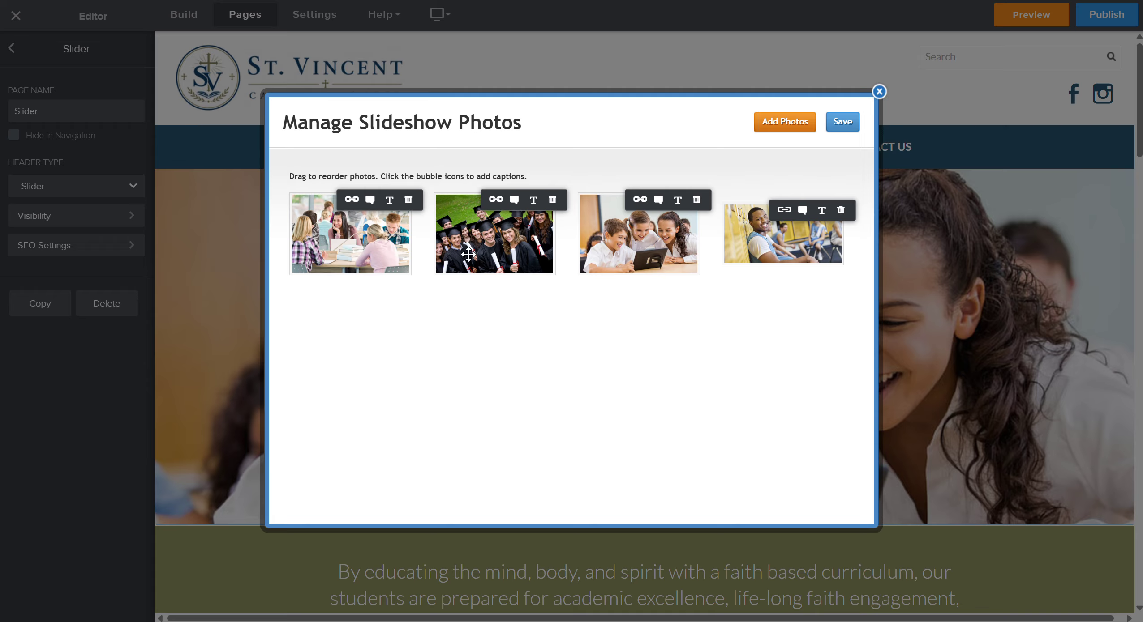
pyautogui.moveTo(468, 255)
pyautogui.mouseDown()
pyautogui.moveTo(322, 250)
pyautogui.moveTo(468, 251)
pyautogui.mouseUp()
pyautogui.click(878, 92)
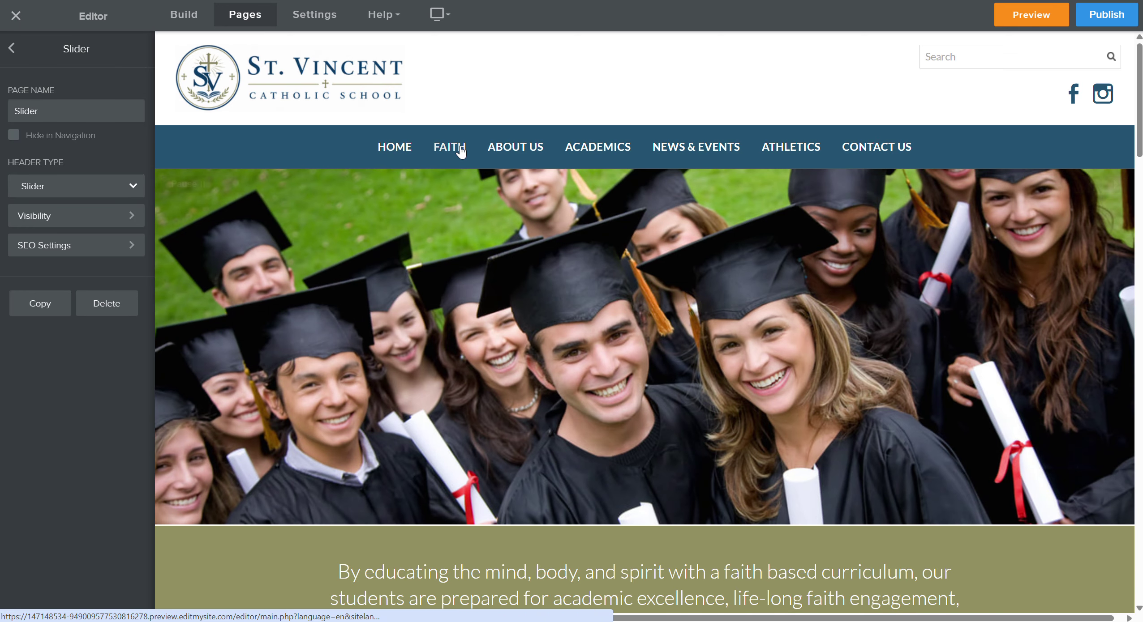
# Step: Open the Faith page, display the page-building elements, and dismiss the printer notification
pyautogui.click(461, 150)
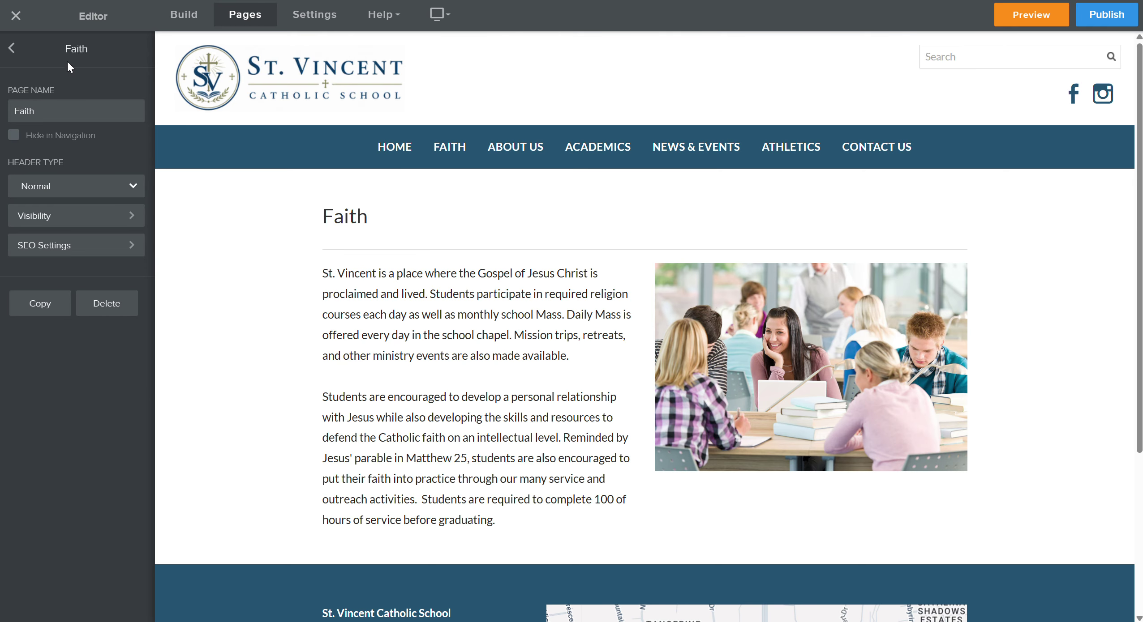
pyautogui.click(184, 14)
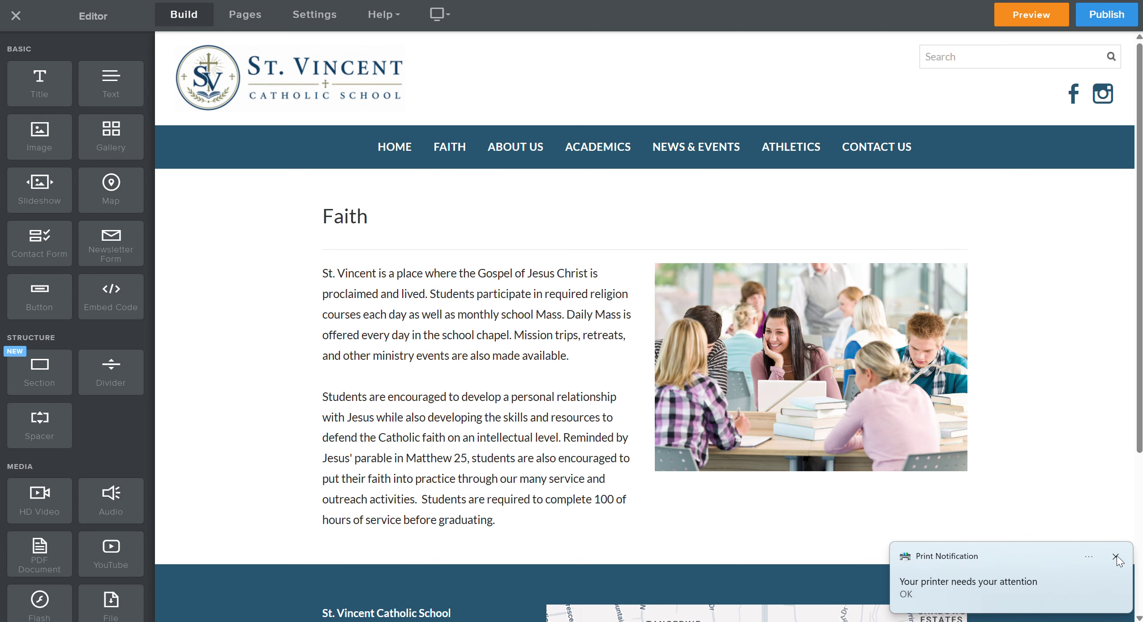
pyautogui.click(1116, 558)
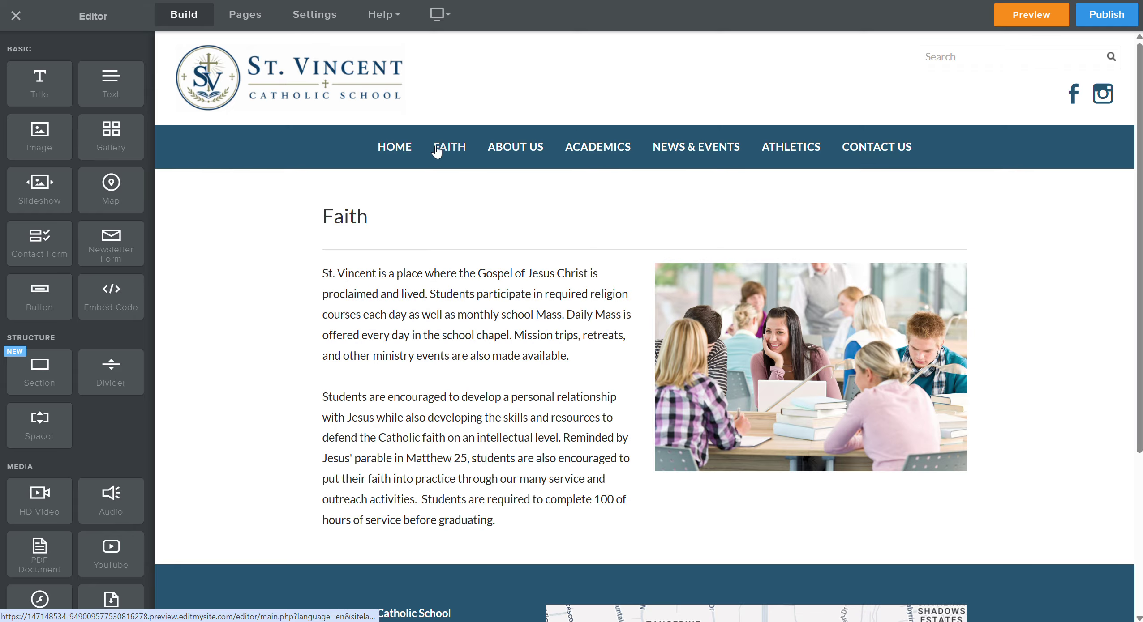
# Step: Open the Gallery page, review the settings of its photo gallery element, and close them
pyautogui.click(527, 266)
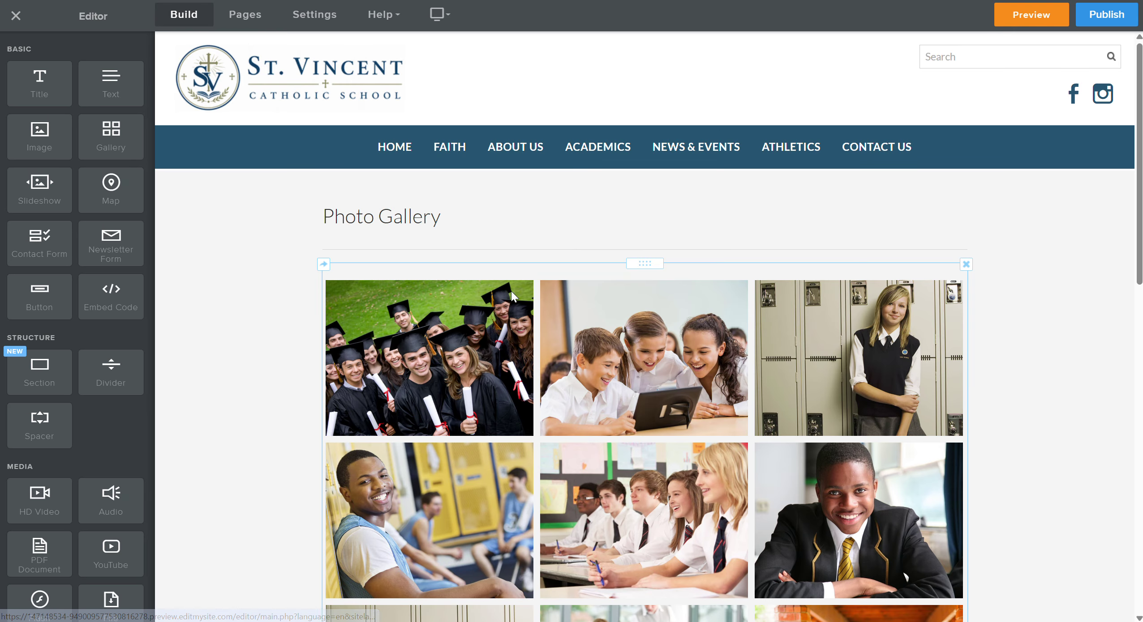
pyautogui.scroll(-5, 219, 339)
pyautogui.click(645, 397)
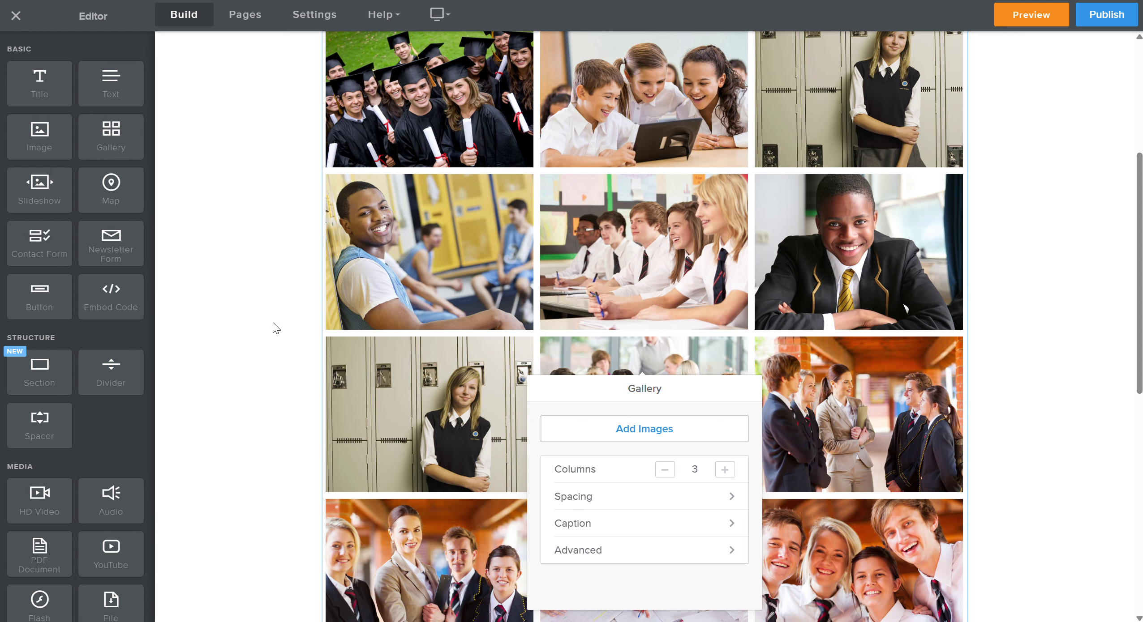
pyautogui.click(286, 355)
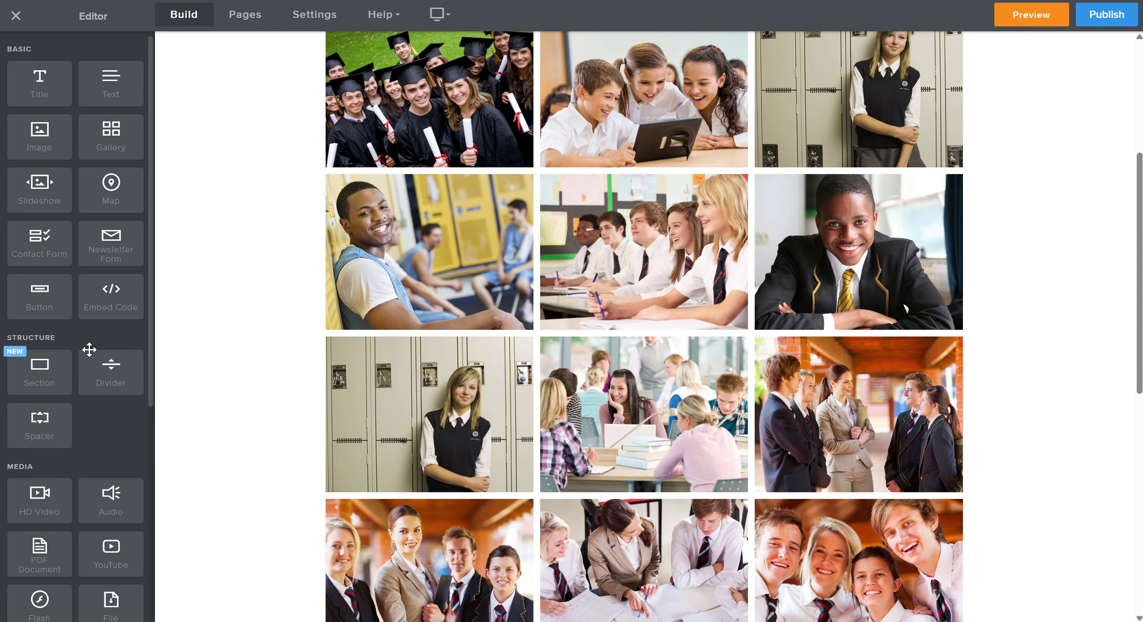
# Step: Look through the available page elements, from the basic and media elements to the installed apps
pyautogui.scroll(-3, 89, 350)
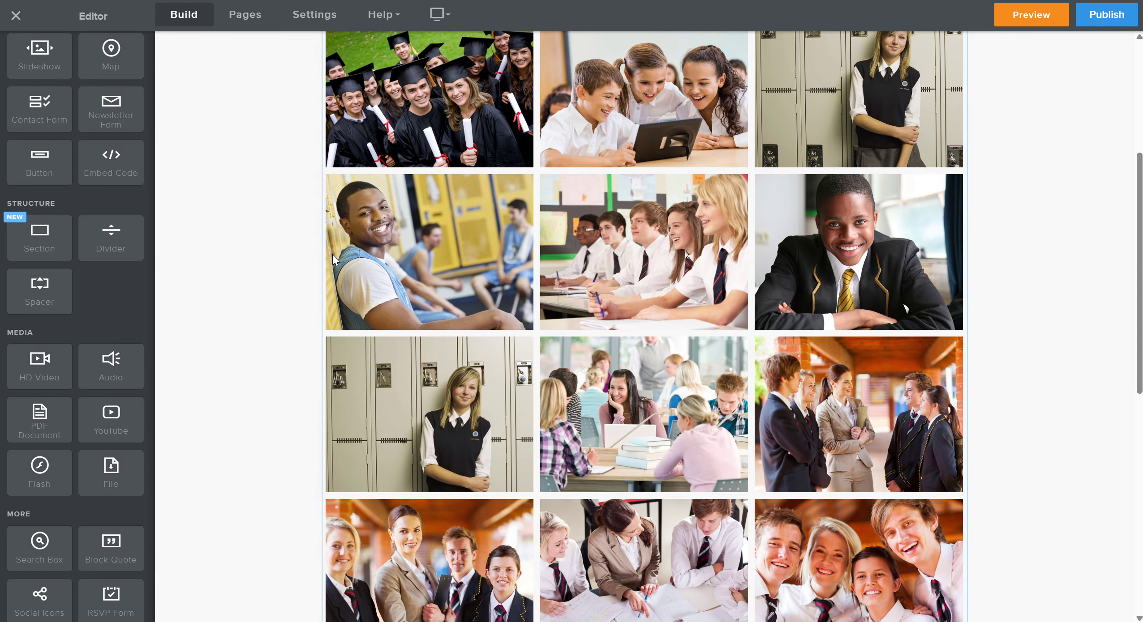
pyautogui.scroll(3, 87, 338)
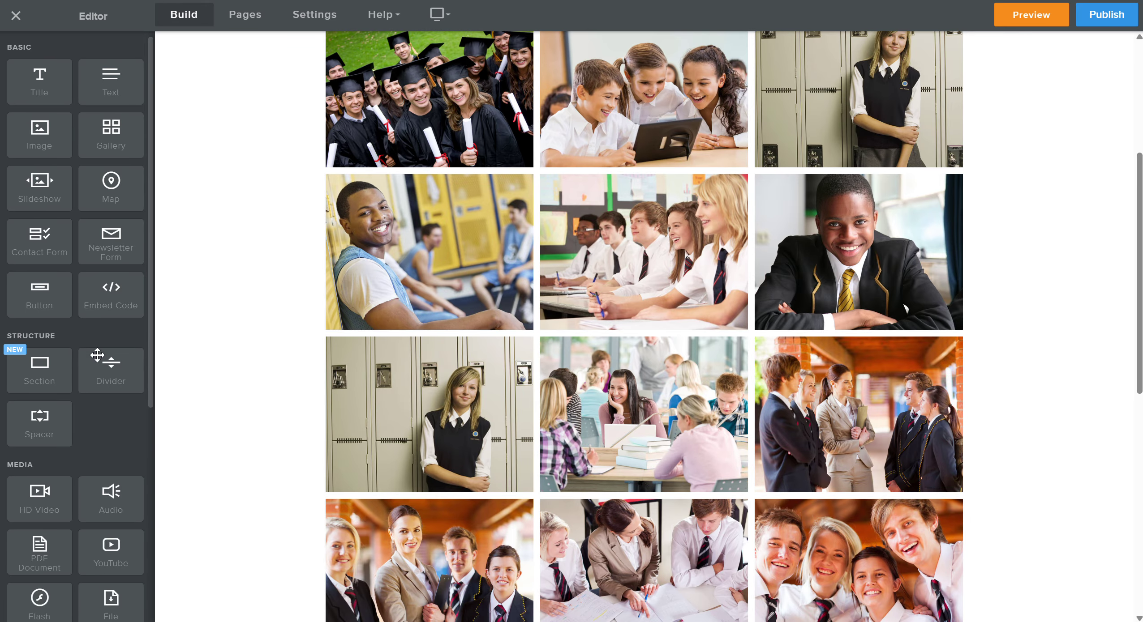
pyautogui.scroll(-5, 109, 386)
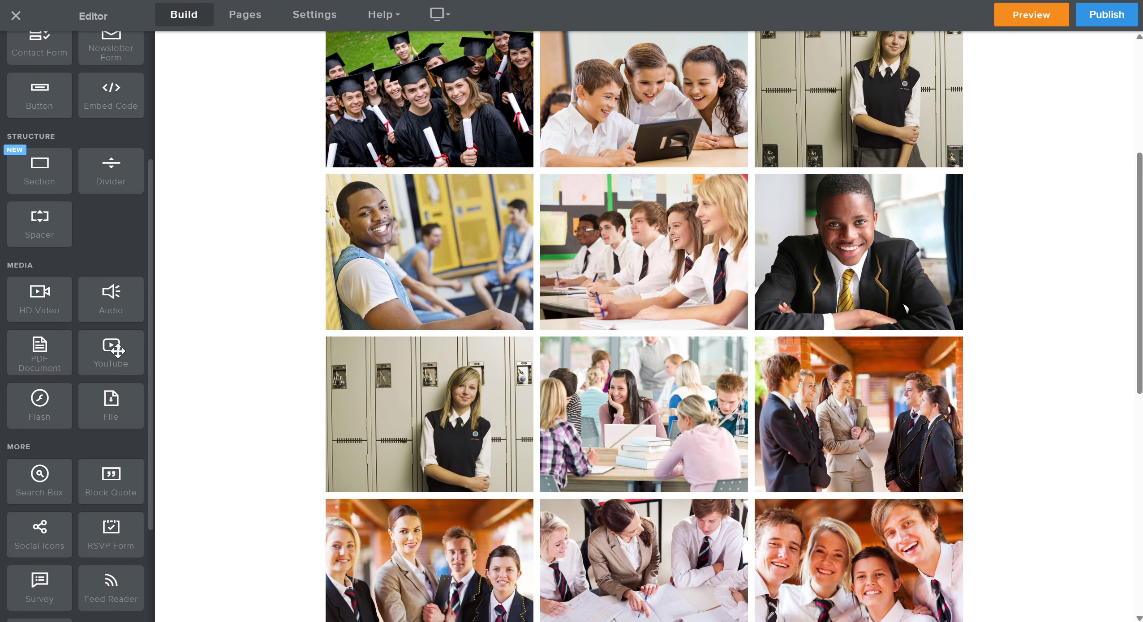
pyautogui.scroll(6, 204, 368)
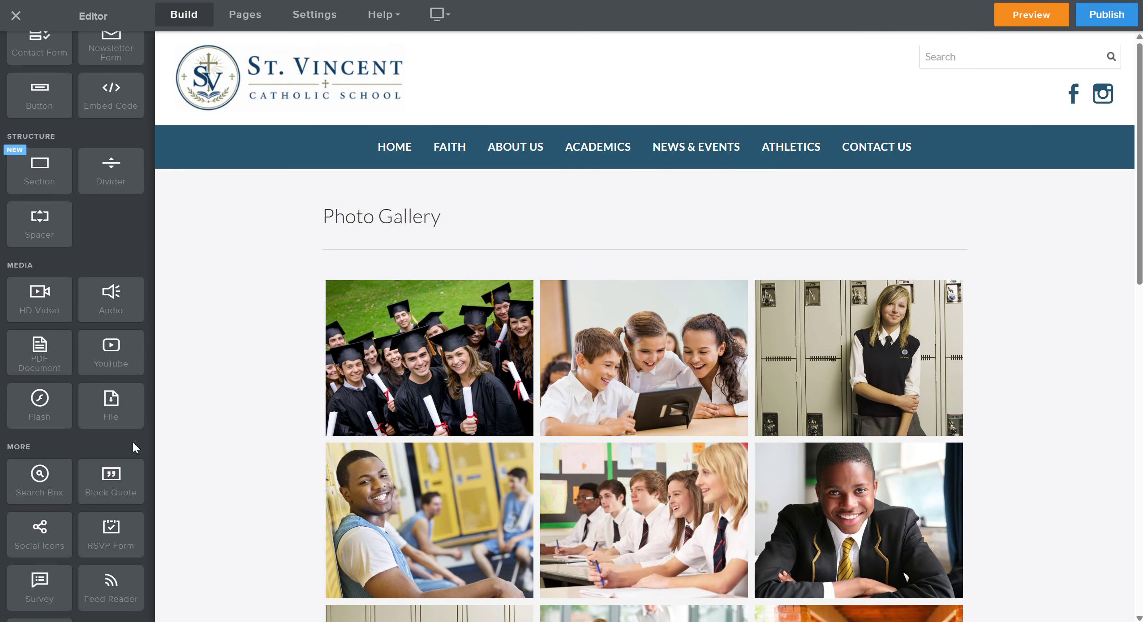
pyautogui.scroll(-2, 112, 461)
pyautogui.scroll(-2, 110, 472)
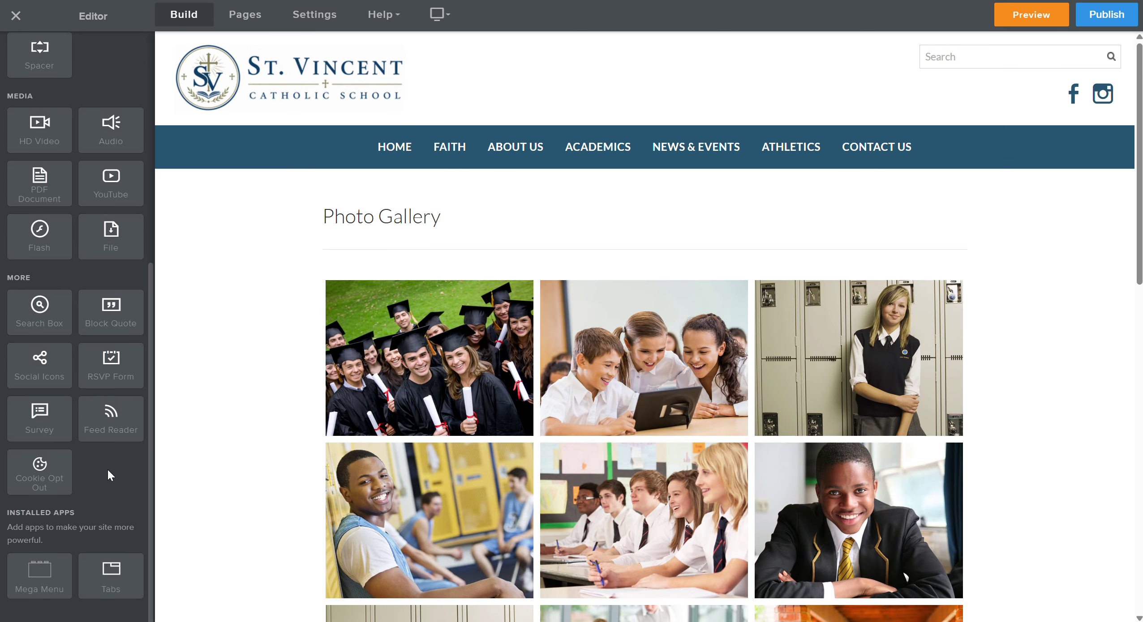
# Step: Place a YouTube element above the photo gallery and delete it again
pyautogui.scroll(4, 115, 409)
pyautogui.moveTo(118, 391); pyautogui.dragTo(500, 276)
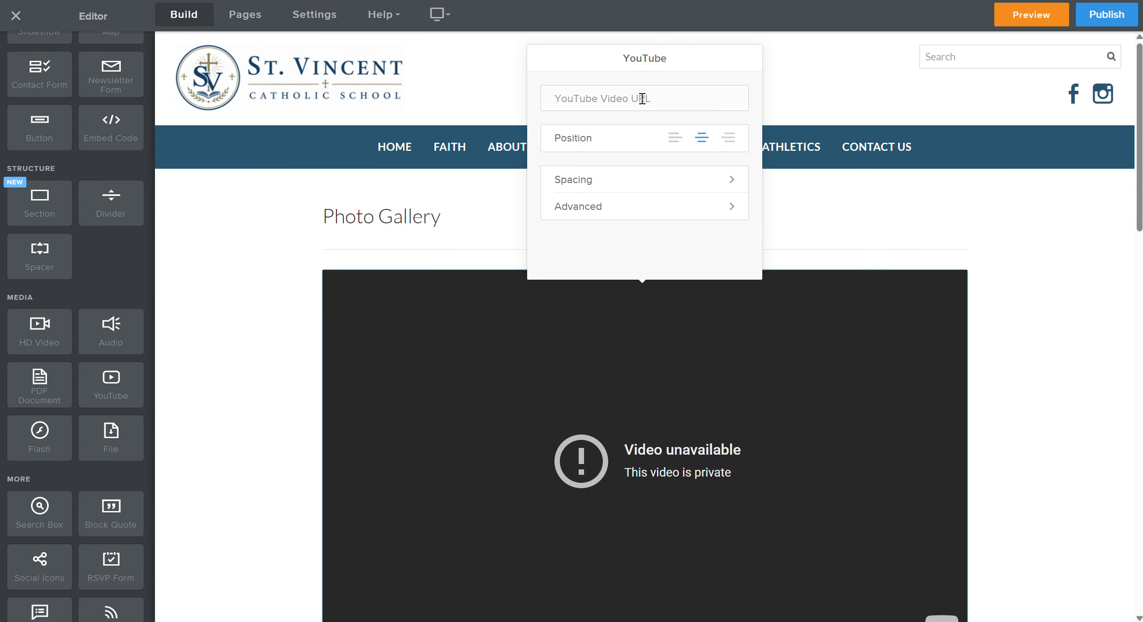
pyautogui.click(315, 369)
pyautogui.click(966, 272)
pyautogui.click(941, 237)
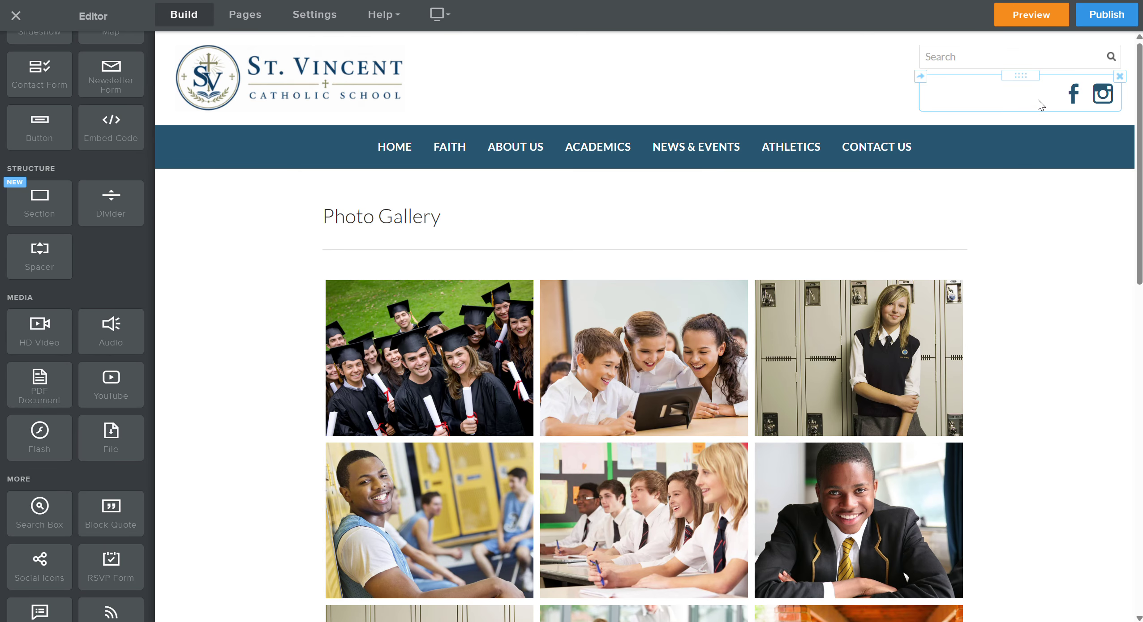
# Step: Open the header's social icons settings, review the icon management list, and close it
pyautogui.click(1045, 95)
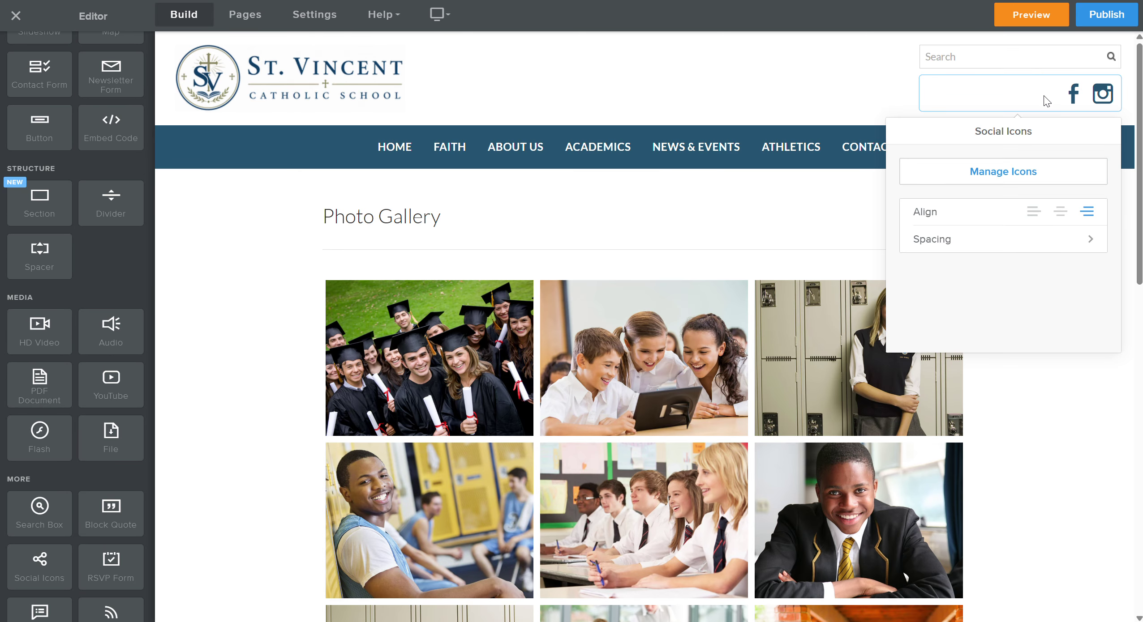
pyautogui.click(1001, 170)
pyautogui.scroll(-3, 967, 296)
pyautogui.scroll(3, 972, 287)
pyautogui.click(985, 190)
pyautogui.click(837, 91)
# Step: Review the settings of the header's search box, close them, and select the school logo
pyautogui.click(994, 54)
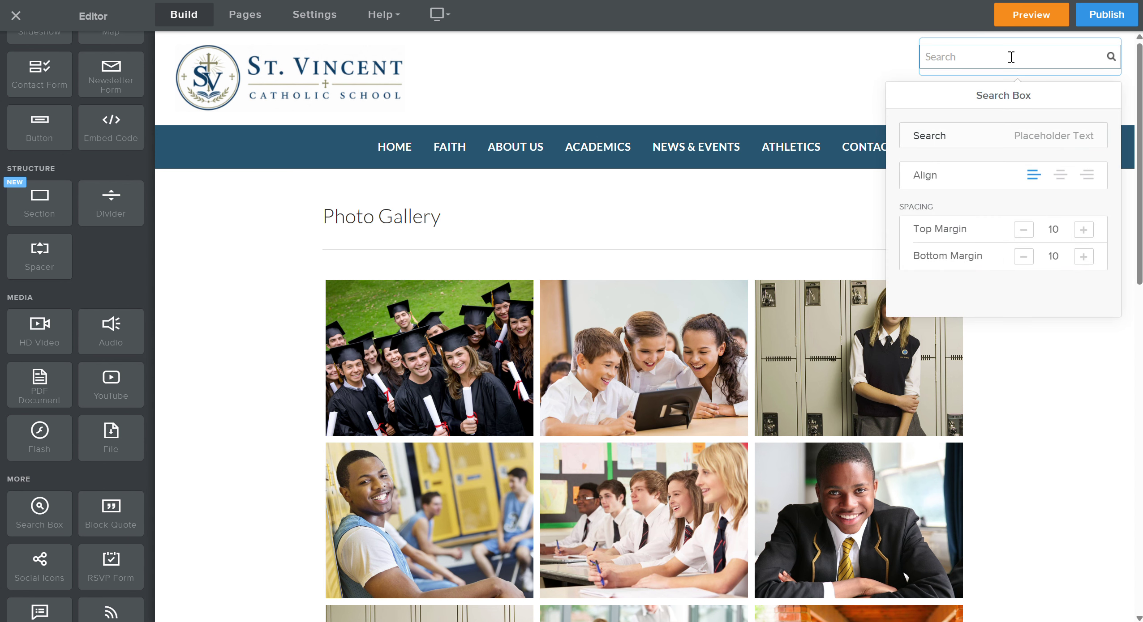
pyautogui.click(840, 65)
pyautogui.click(208, 78)
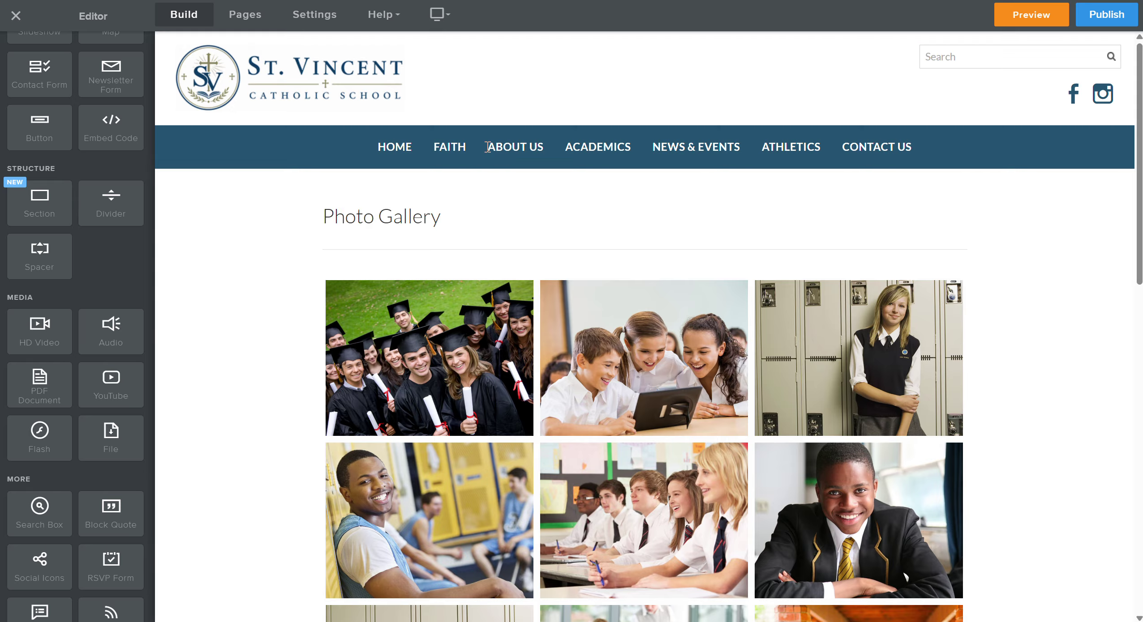
# Step: Open the contact form on the Contact Us page for editing, review its form options, and close them
pyautogui.click(865, 154)
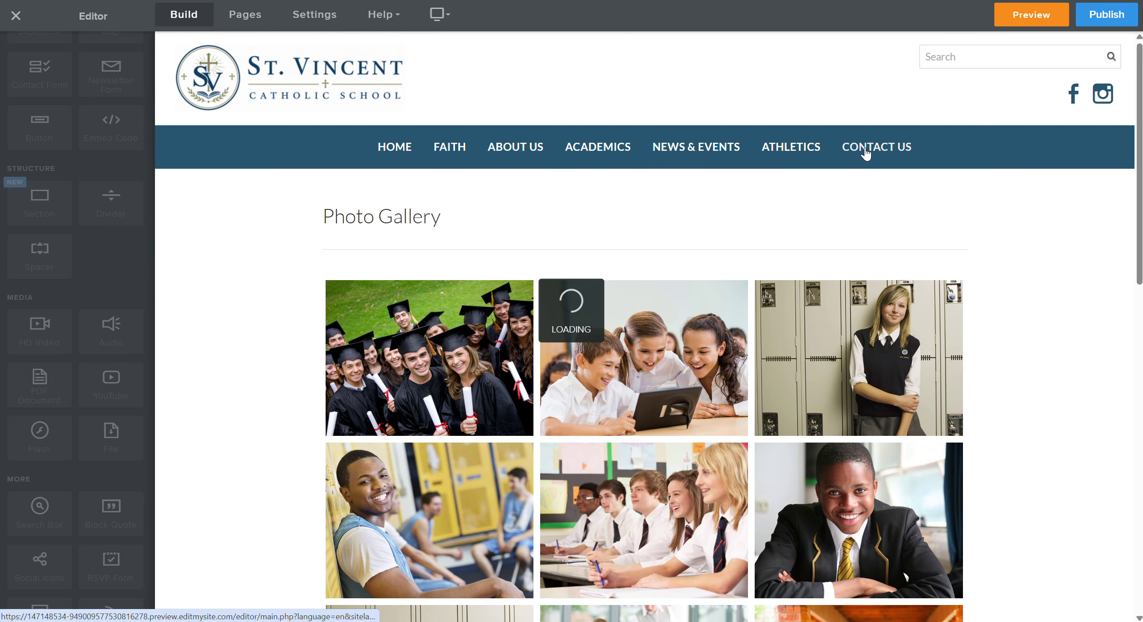
pyautogui.scroll(-4, 521, 273)
pyautogui.scroll(-2, 515, 247)
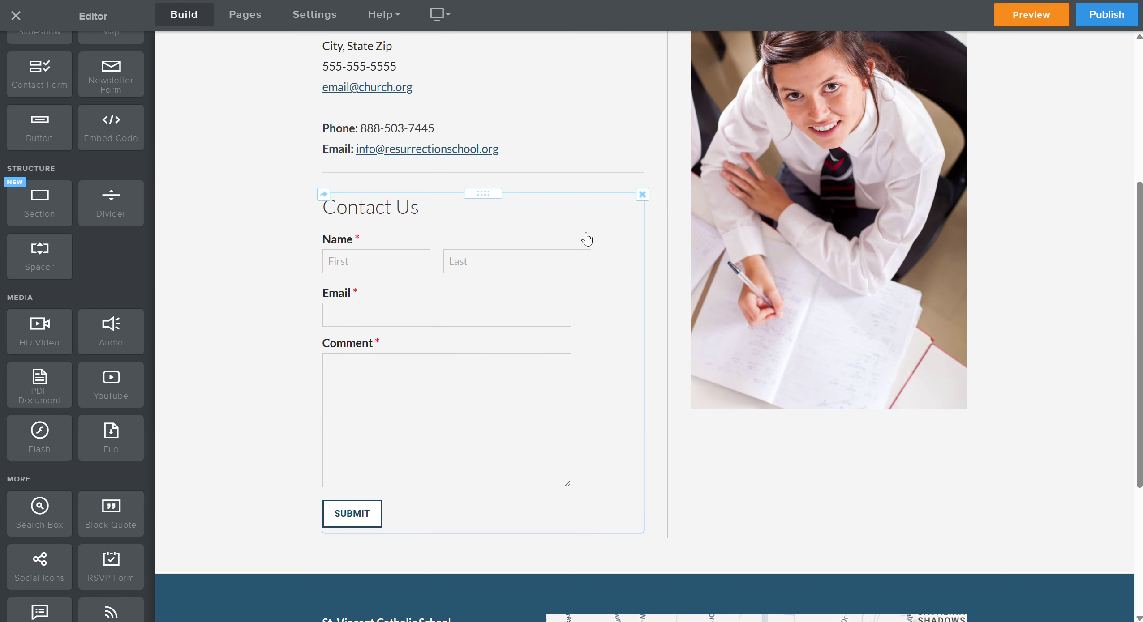
pyautogui.click(506, 230)
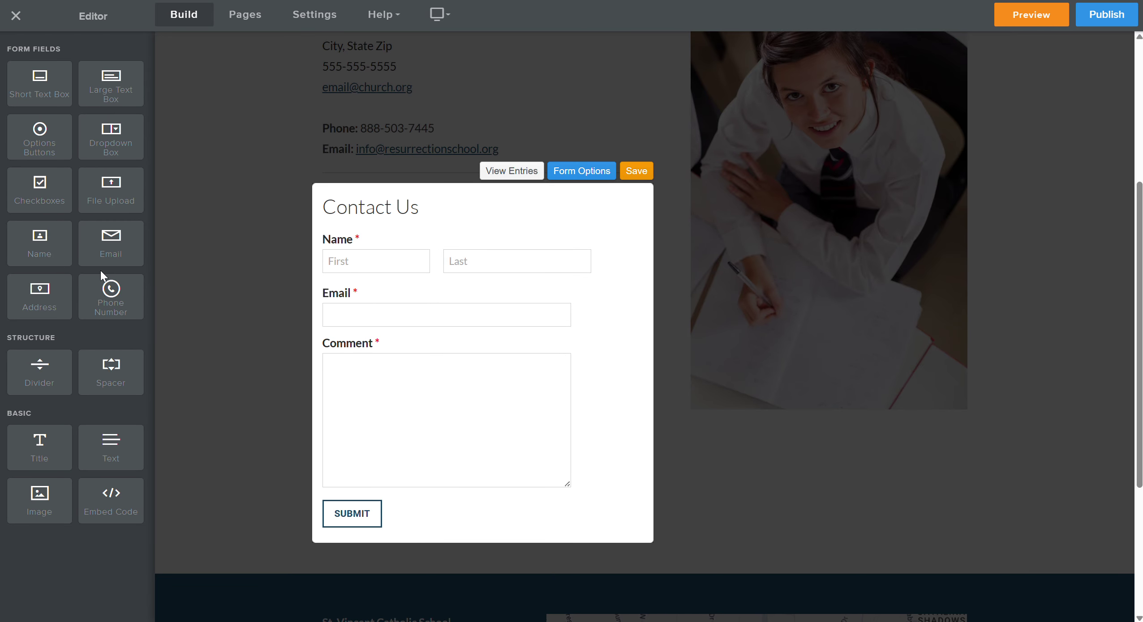
pyautogui.click(593, 171)
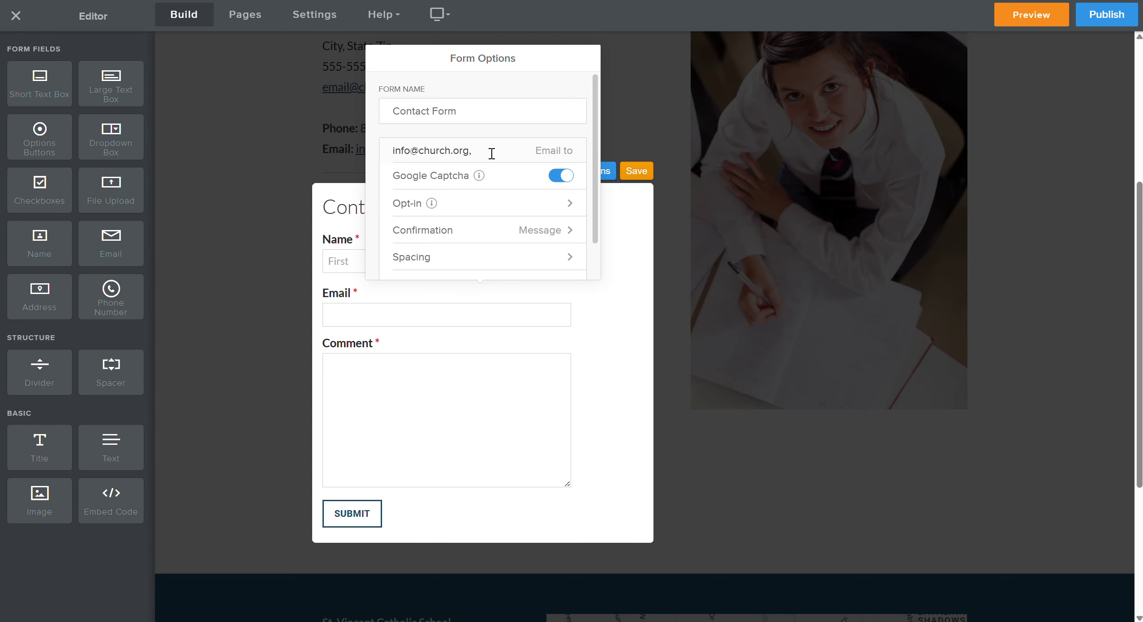
pyautogui.click(287, 178)
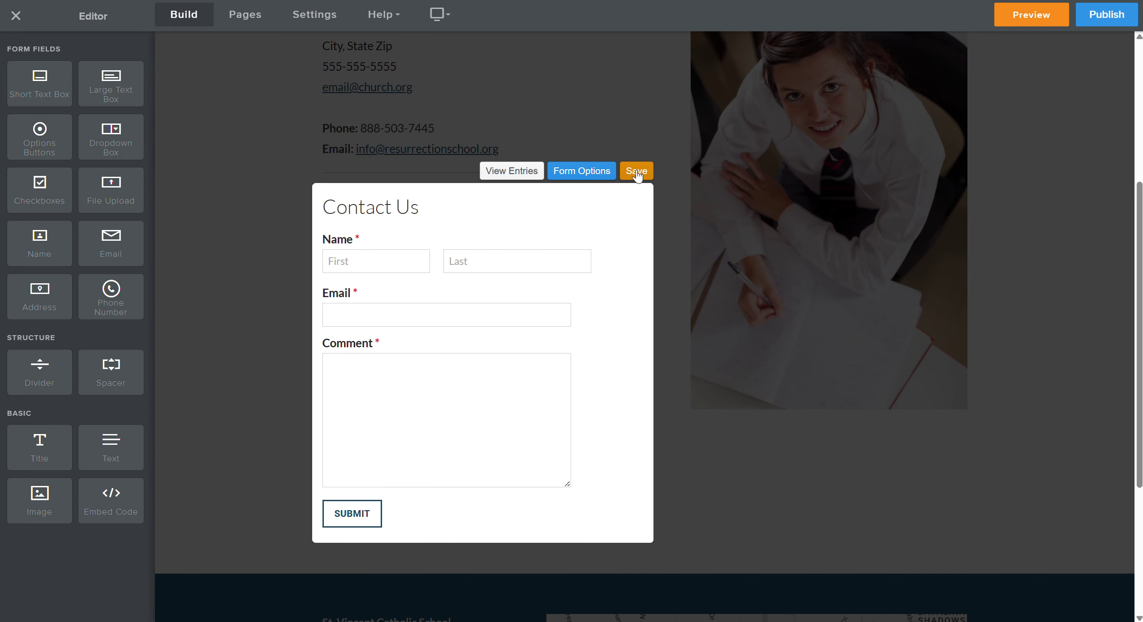
# Step: View the contact form's entries, close the entries window, and save the form
pyautogui.click(512, 174)
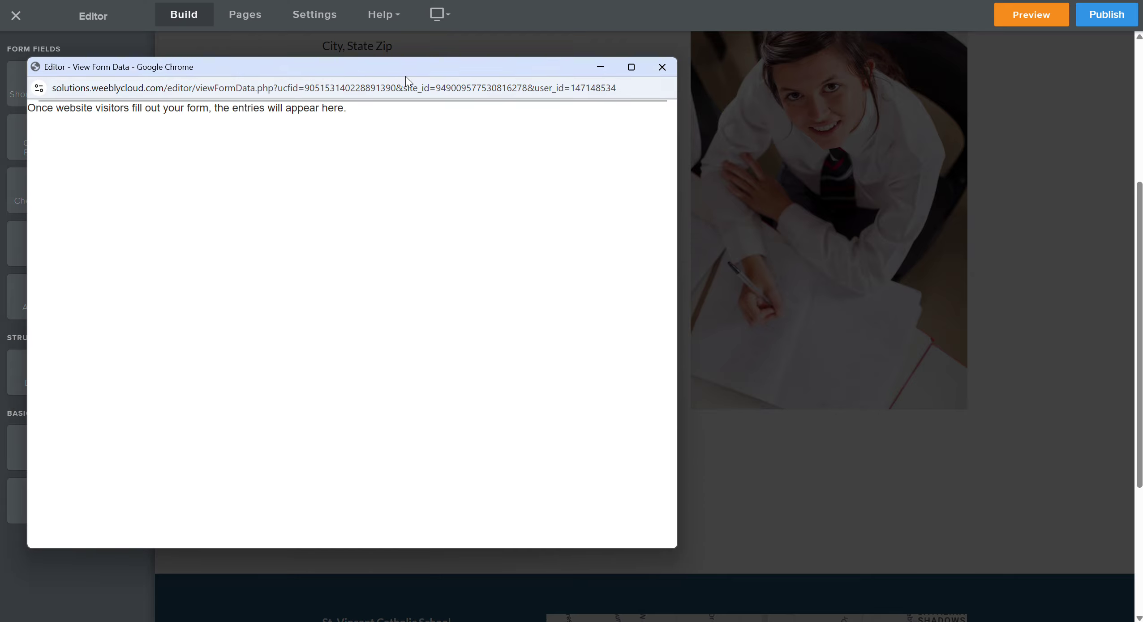
pyautogui.click(662, 72)
pyautogui.click(636, 171)
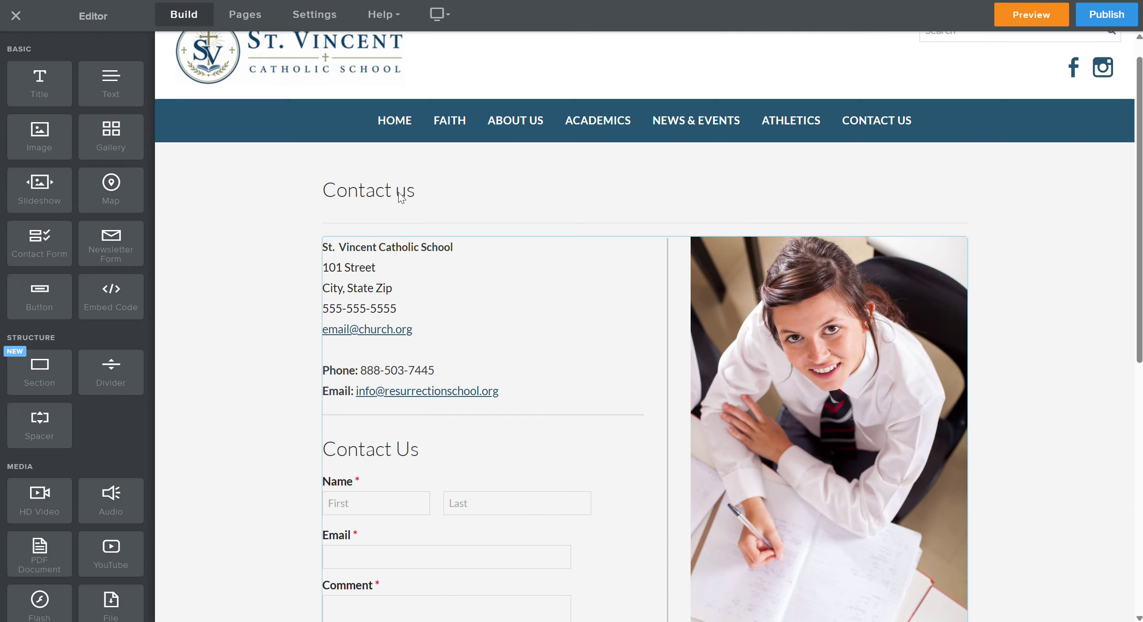
# Step: On the Academics page, move the student photo to the left of the text block
pyautogui.moveTo(504, 150)
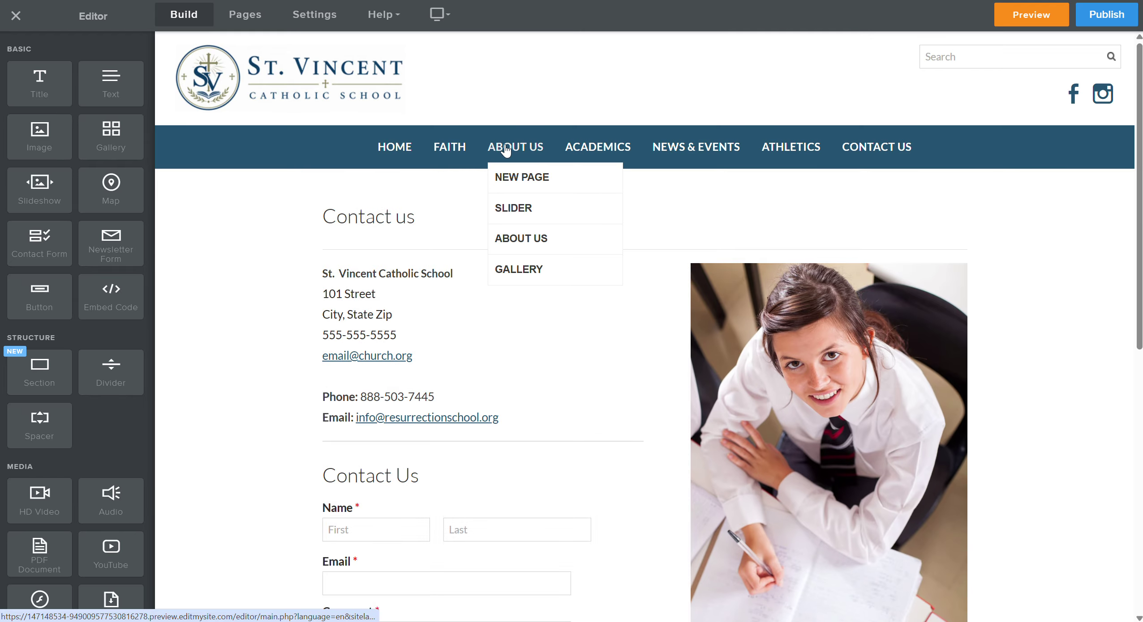
pyautogui.click(591, 152)
pyautogui.scroll(-4, 522, 259)
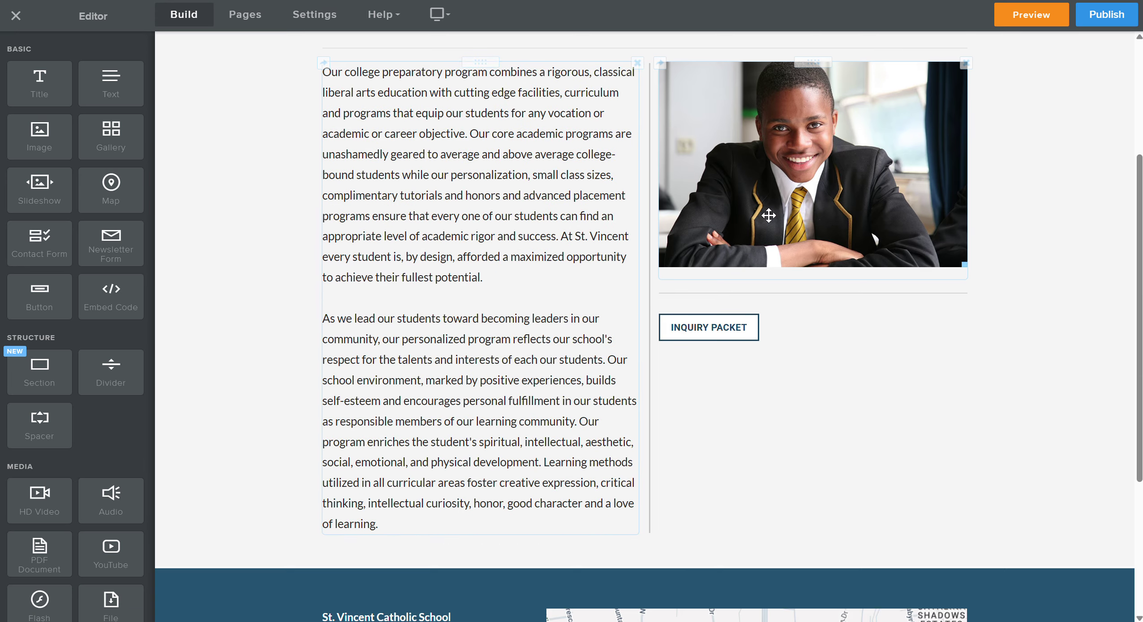
pyautogui.scroll(4, 768, 215)
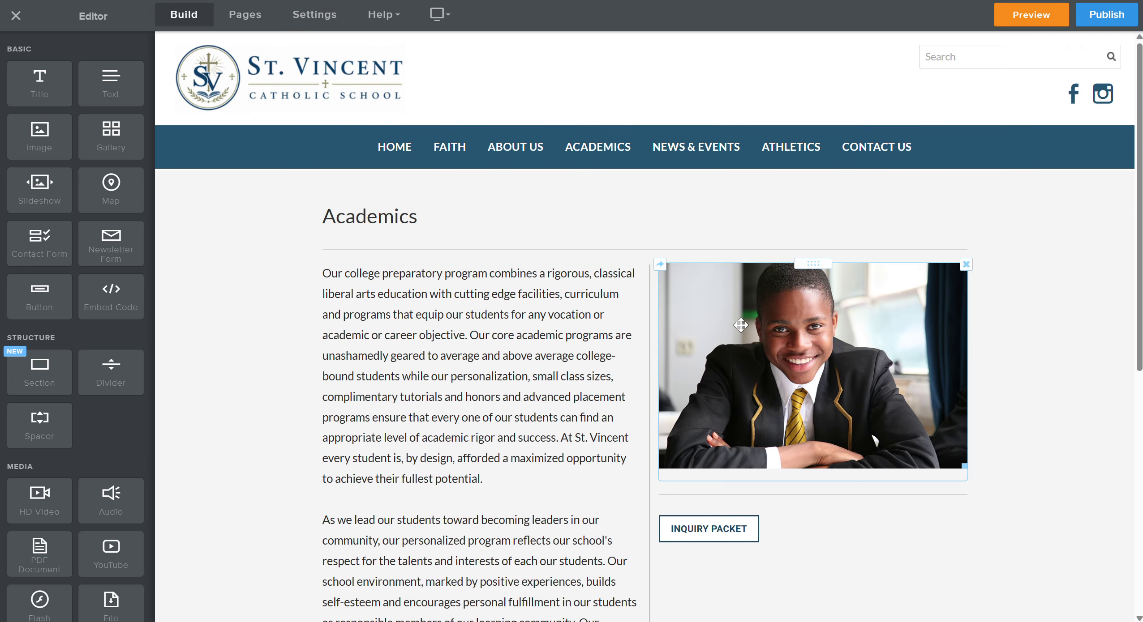
pyautogui.scroll(-4, 441, 327)
pyautogui.scroll(4, 649, 322)
pyautogui.moveTo(788, 324); pyautogui.dragTo(277, 360)
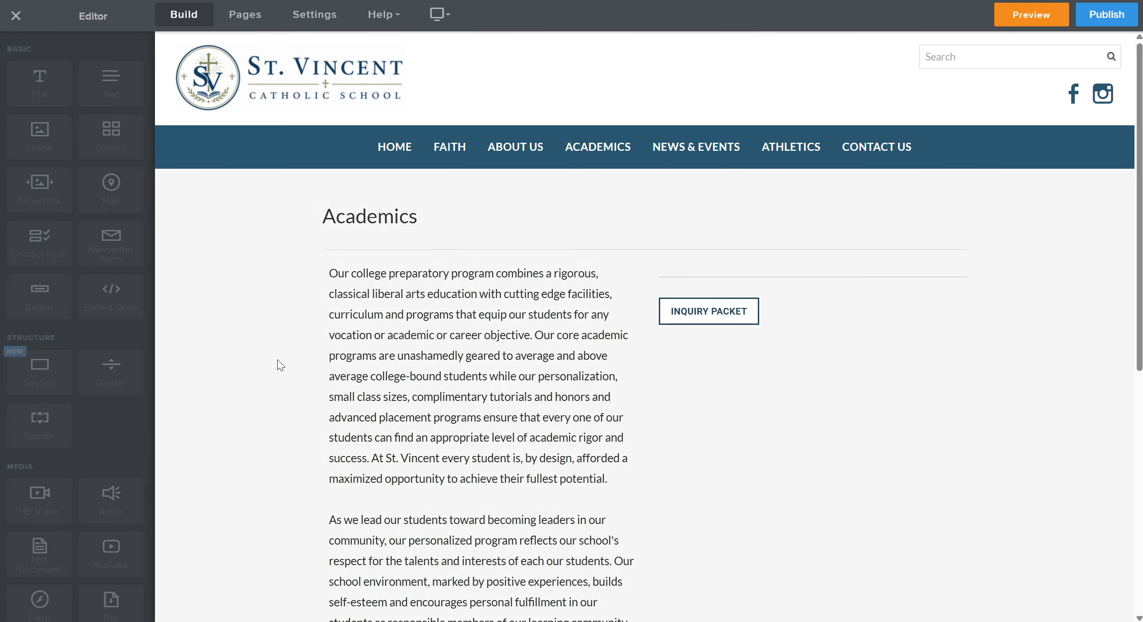
# Step: Move the divider and the Inquiry Packet button below the student photo in the Academics page's left column
pyautogui.scroll(-4, 315, 329)
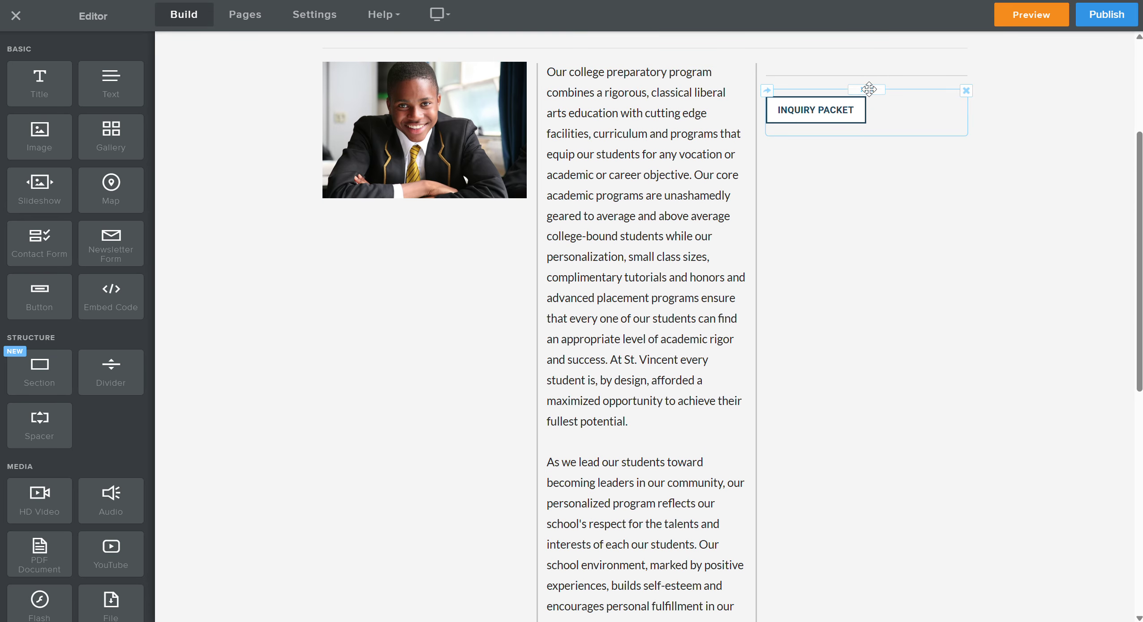
pyautogui.moveTo(869, 89); pyautogui.dragTo(437, 319)
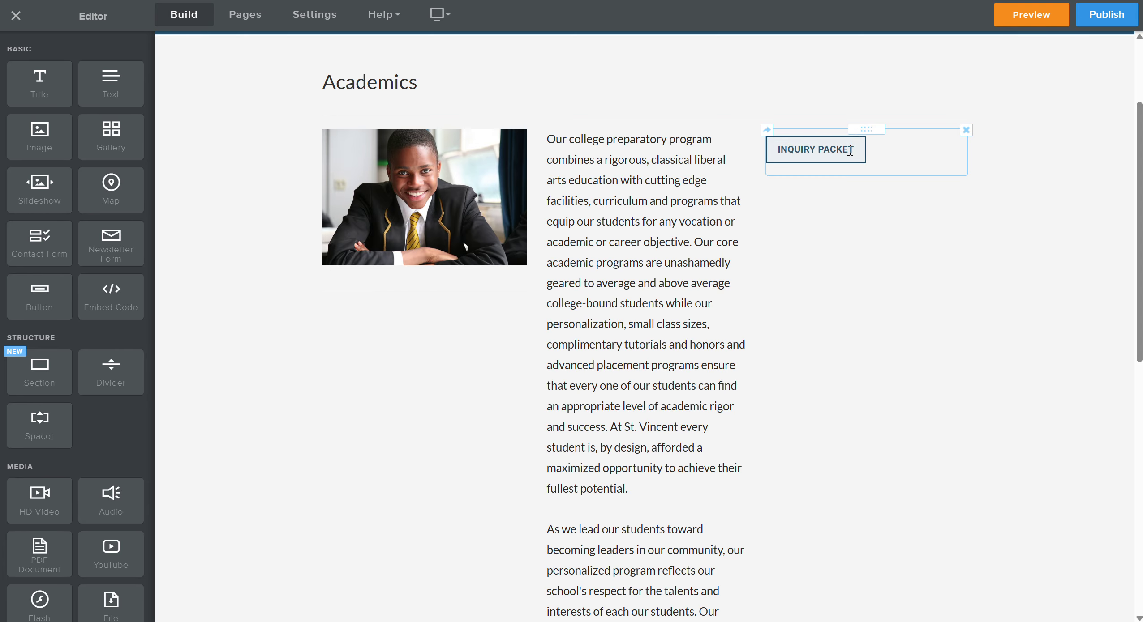
pyautogui.moveTo(866, 130); pyautogui.dragTo(450, 349)
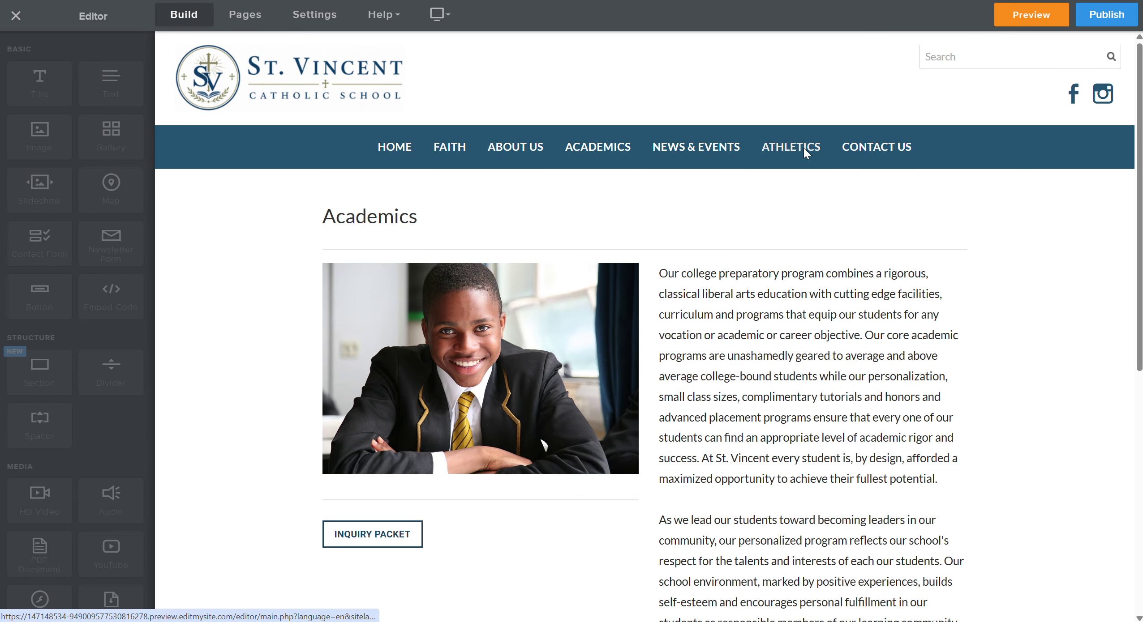
# Step: Open the Athletics page and add a full-width divider below its text and photo
pyautogui.click(798, 160)
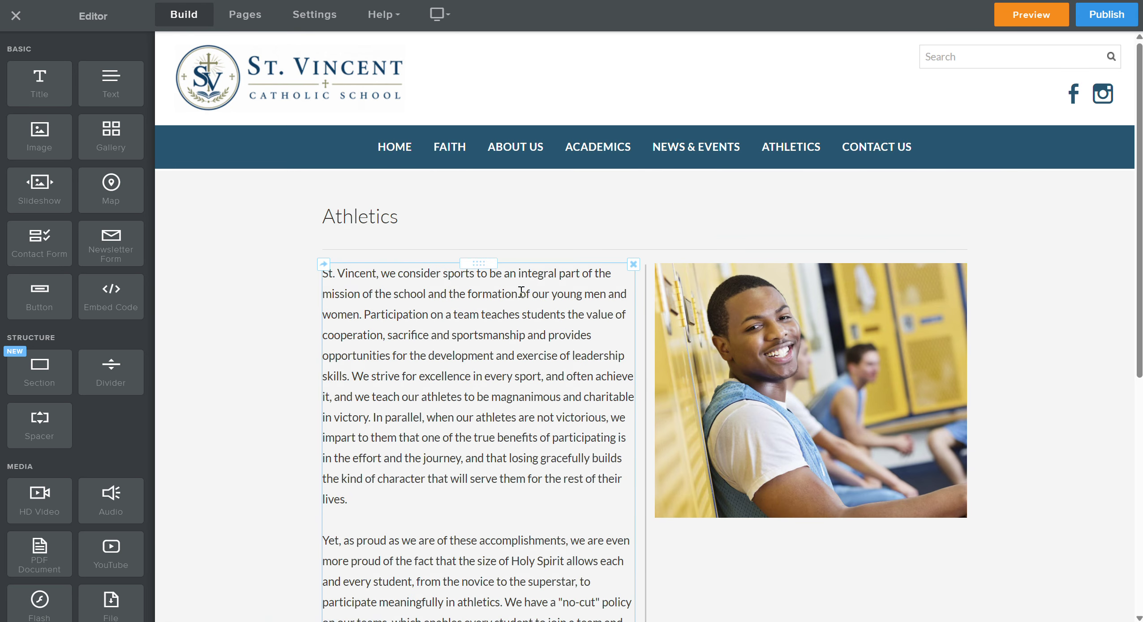
pyautogui.scroll(-7, 286, 331)
pyautogui.moveTo(100, 378); pyautogui.dragTo(567, 415)
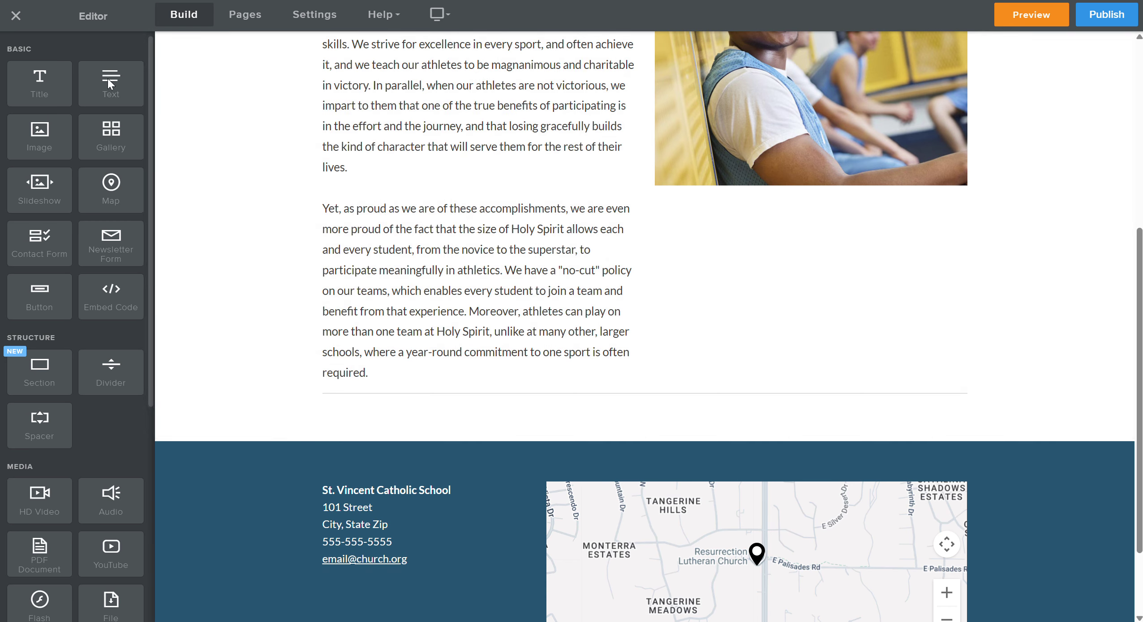
# Step: Add a text block and an Embed Code element below the Athletics page's divider, and open the embed element's settings
pyautogui.moveTo(111, 84); pyautogui.dragTo(367, 354)
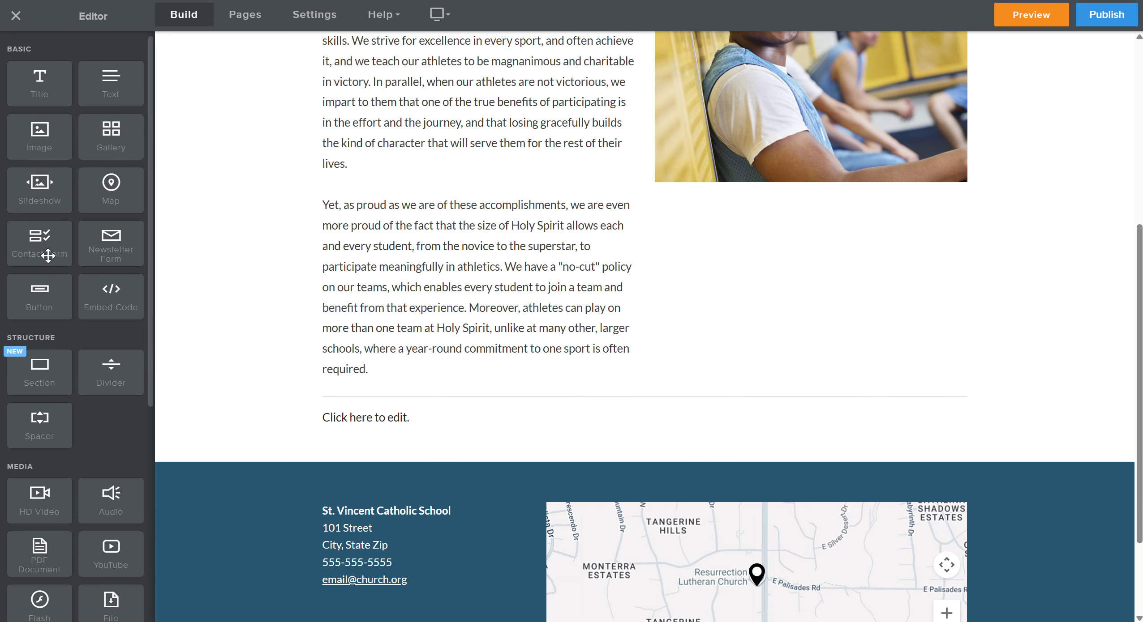
pyautogui.scroll(-1, 85, 251)
pyautogui.moveTo(108, 229); pyautogui.dragTo(594, 423)
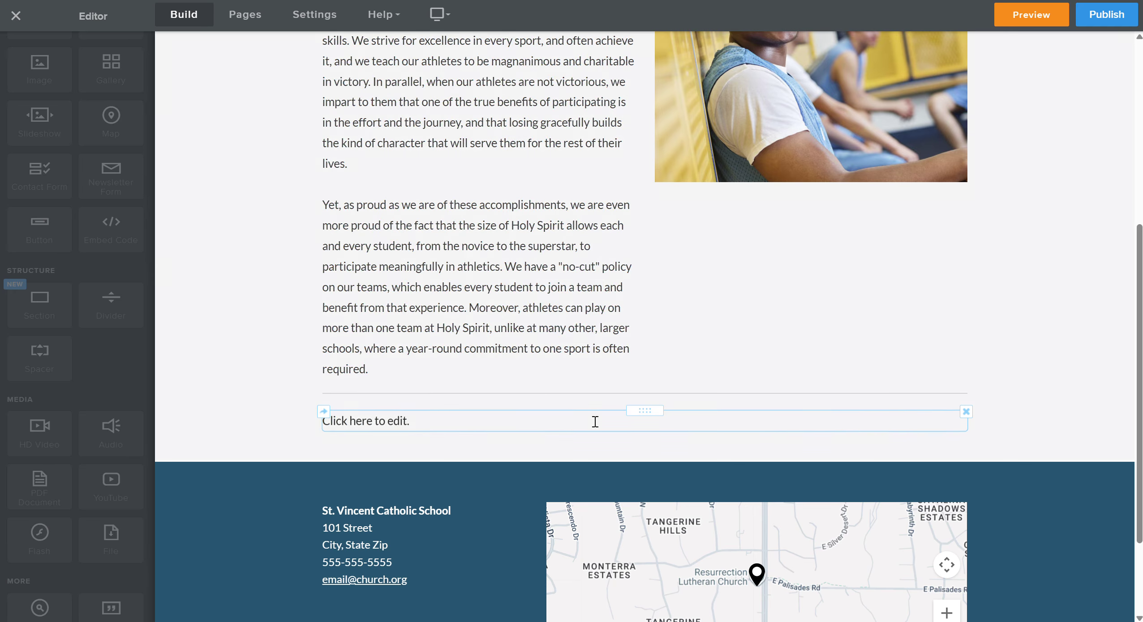
pyautogui.click(470, 437)
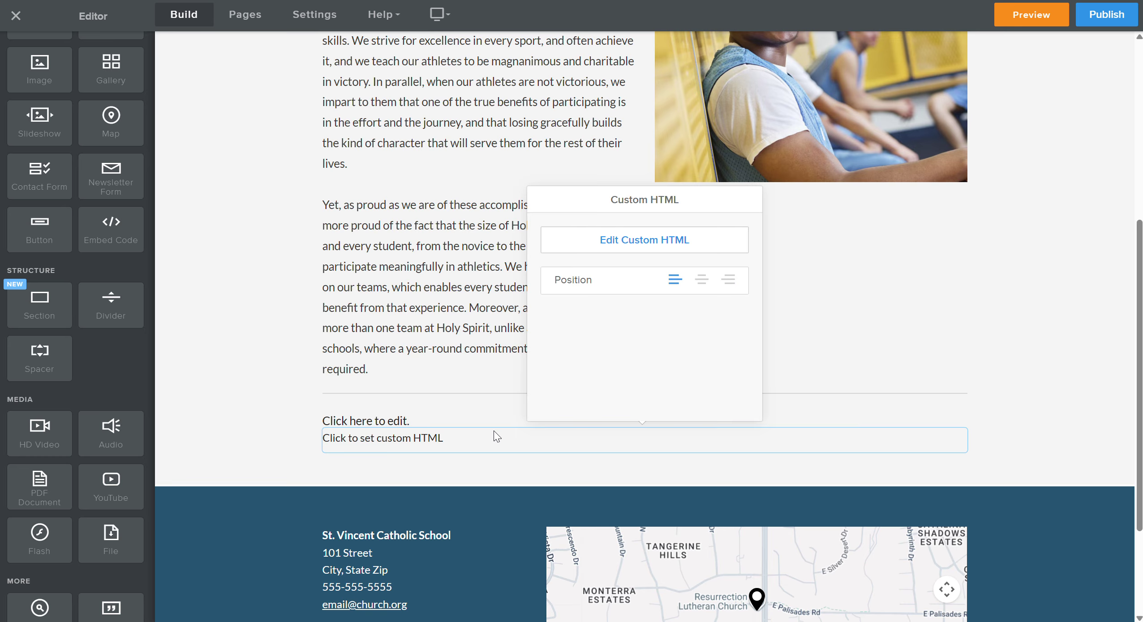
# Step: Open the embed element's custom HTML for editing on the Athletics page and leave it without entering code
pyautogui.click(664, 246)
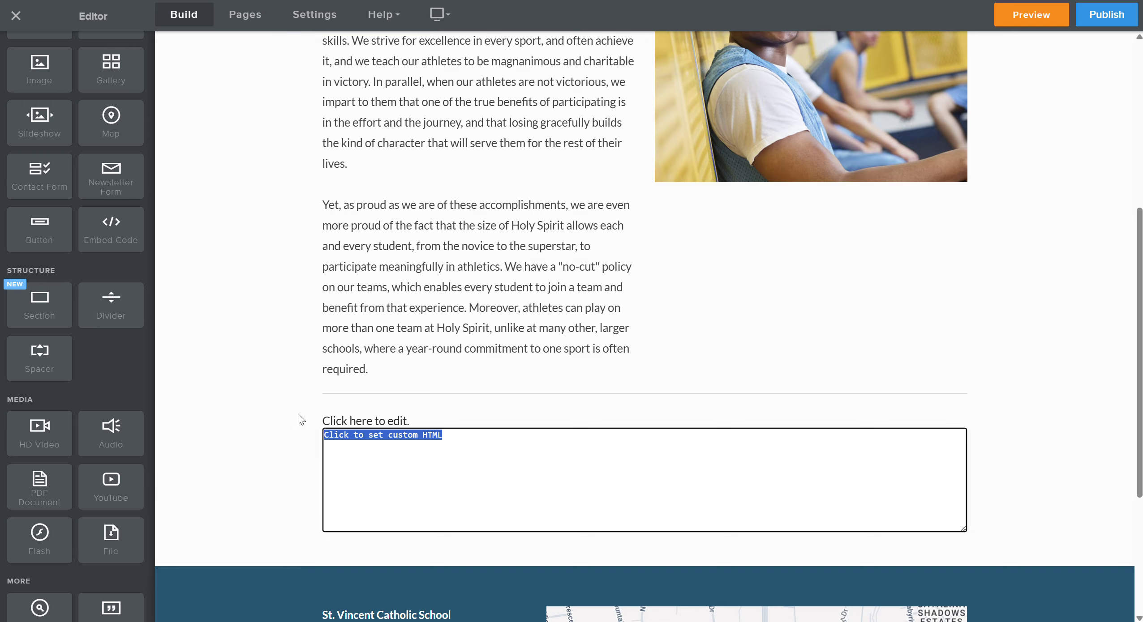
pyautogui.click(309, 421)
pyautogui.scroll(3, 429, 433)
pyautogui.scroll(5, 429, 433)
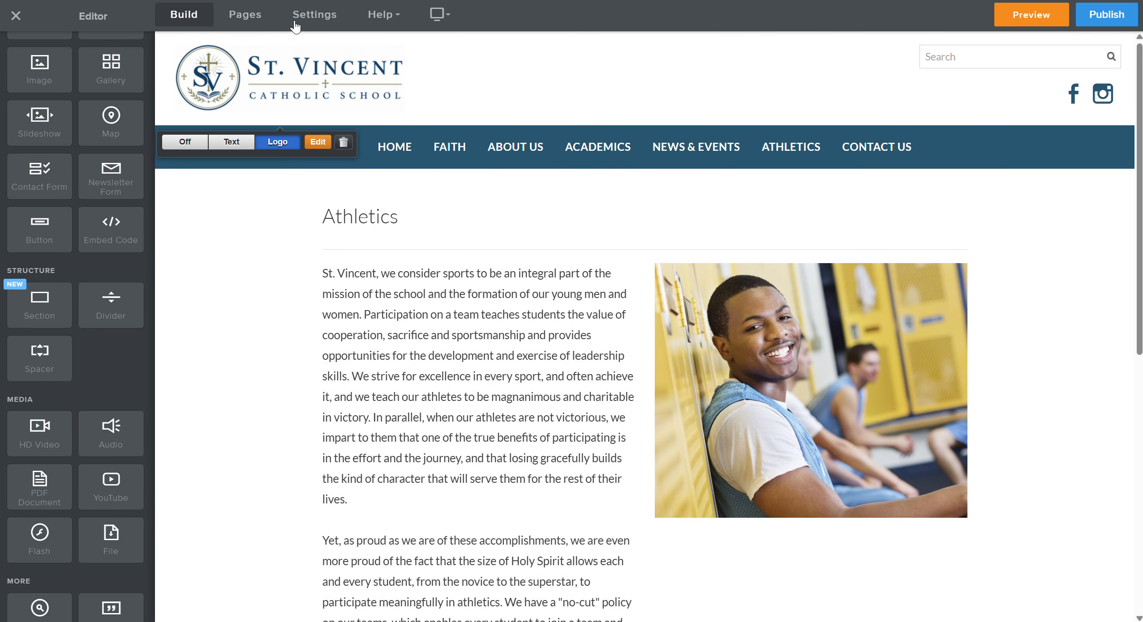
# Step: Look over the site-wide SEO settings, including the footer and header code fields, and return to the general settings
pyautogui.click(308, 17)
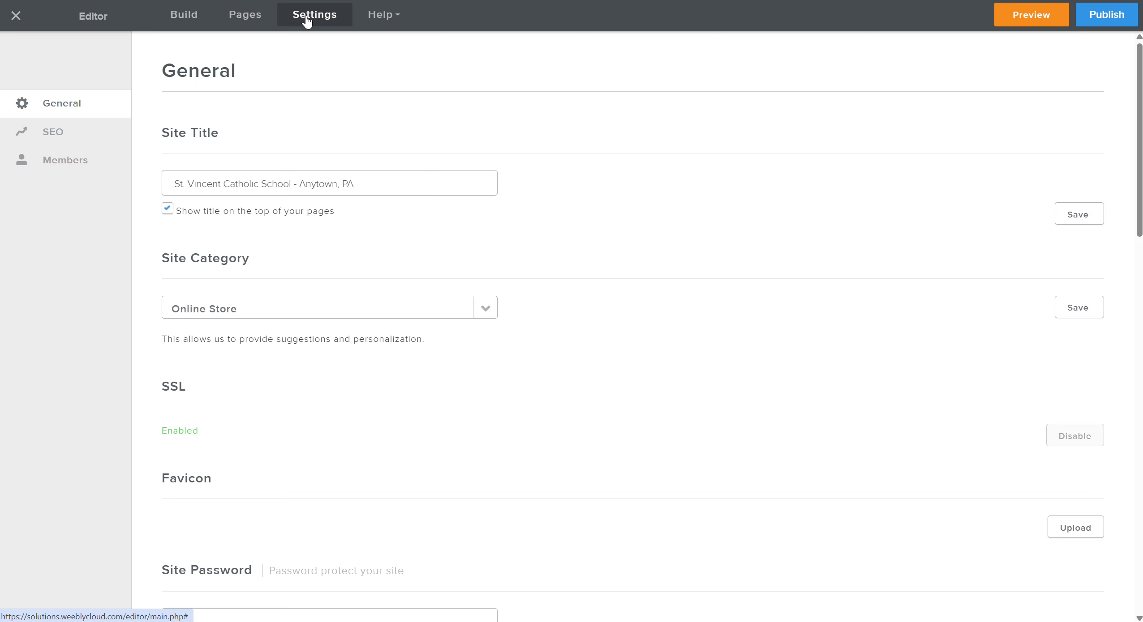
pyautogui.click(59, 131)
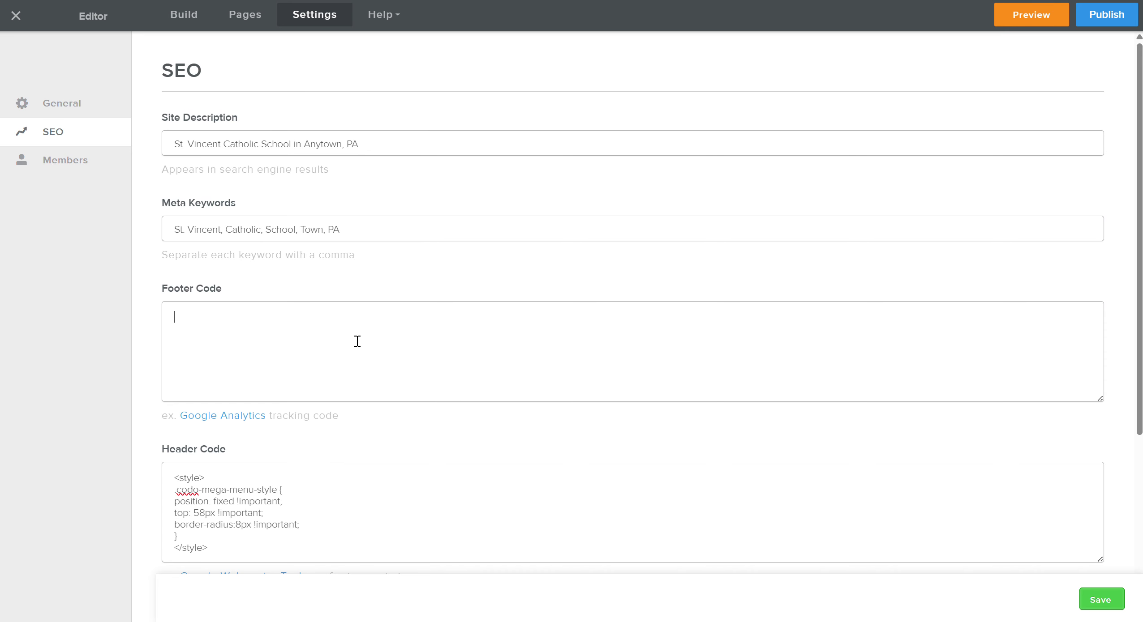
pyautogui.scroll(-1, 350, 342)
pyautogui.scroll(-1, 388, 358)
pyautogui.scroll(2, 376, 350)
pyautogui.click(75, 109)
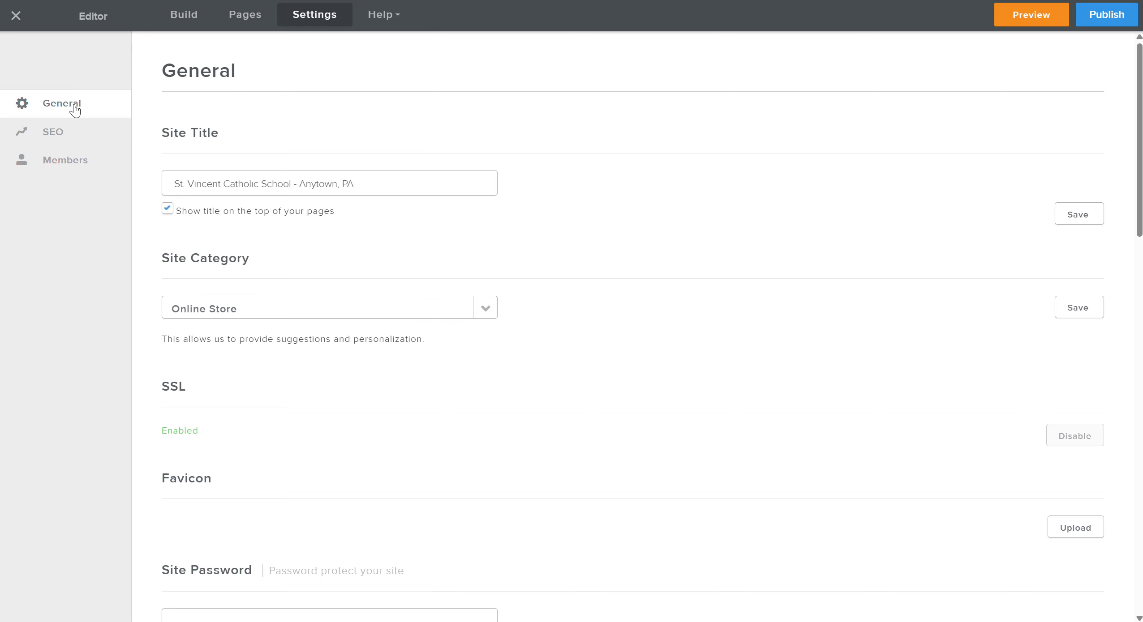
# Step: Look at the Athletics page's own SEO settings and return to the list of pages
pyautogui.click(242, 18)
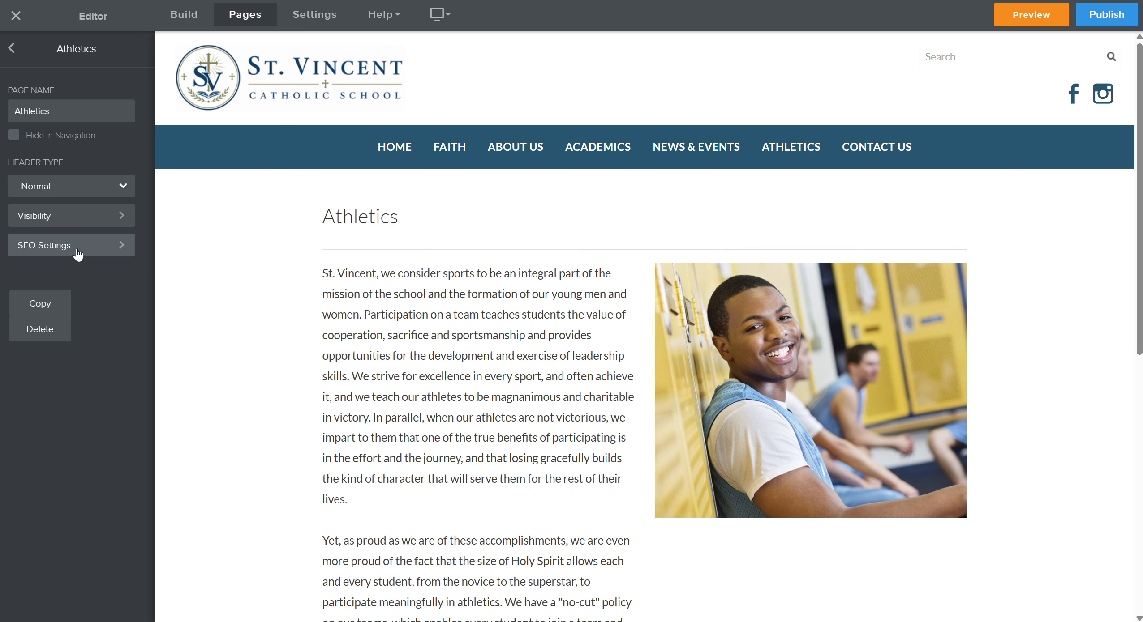
pyautogui.click(77, 254)
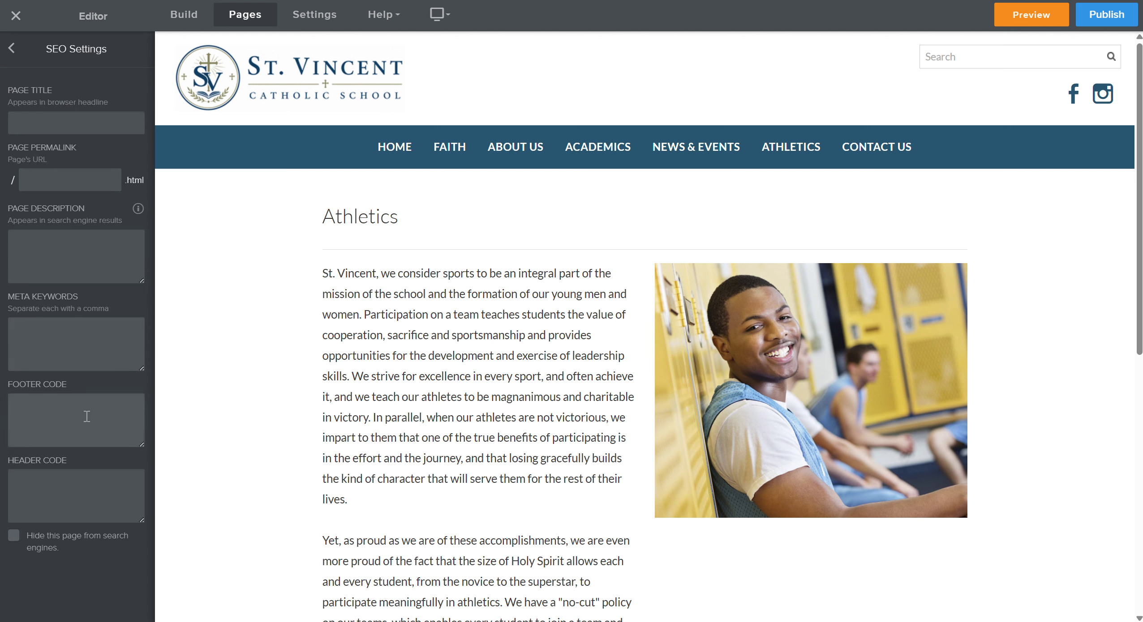
pyautogui.click(13, 50)
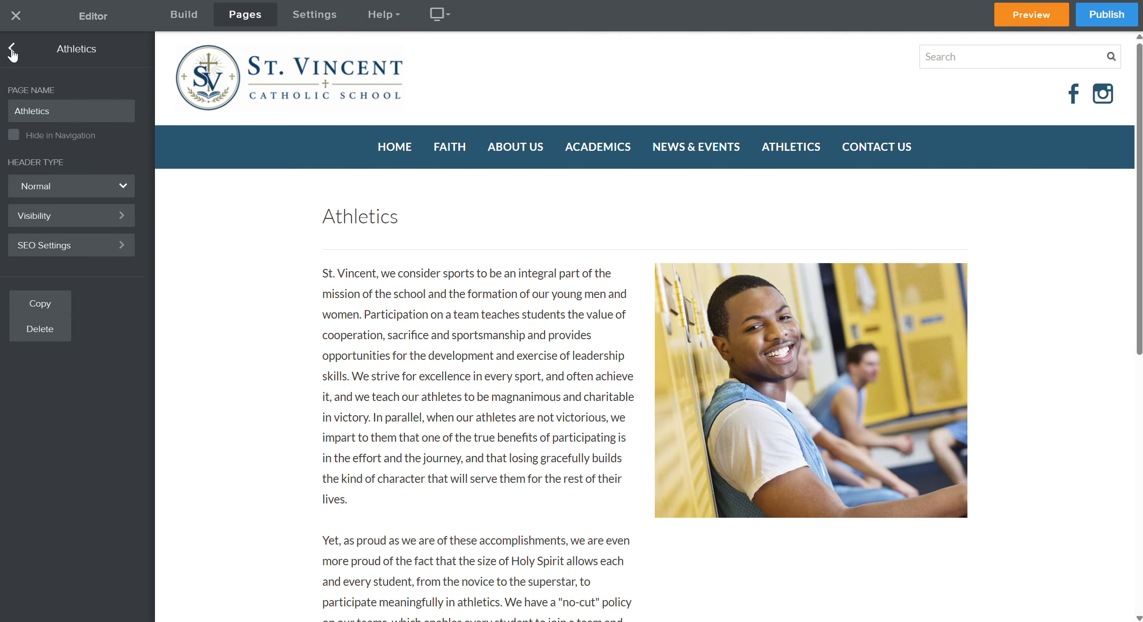
pyautogui.click(12, 48)
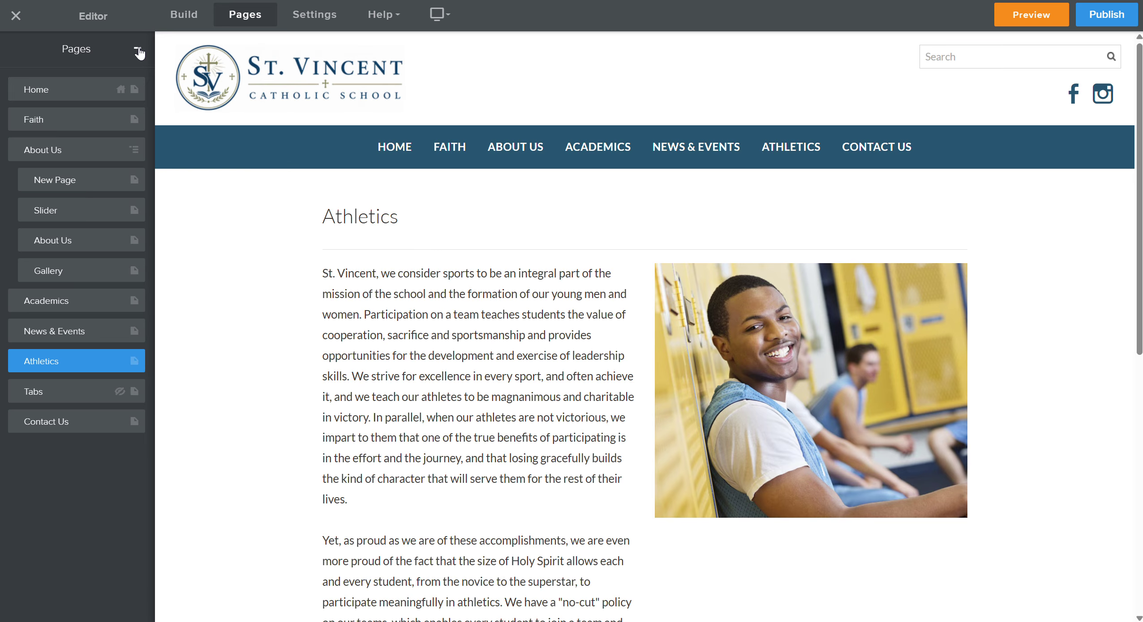
# Step: Add an external page named Grades and nest it as a subpage under Academics
pyautogui.click(139, 51)
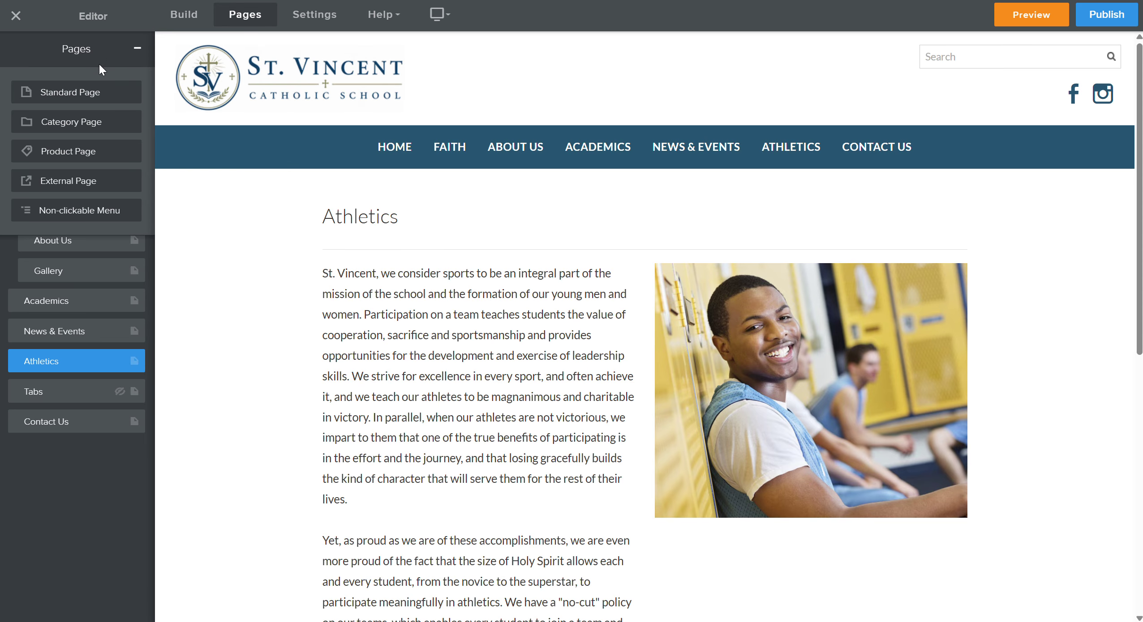
pyautogui.click(75, 182)
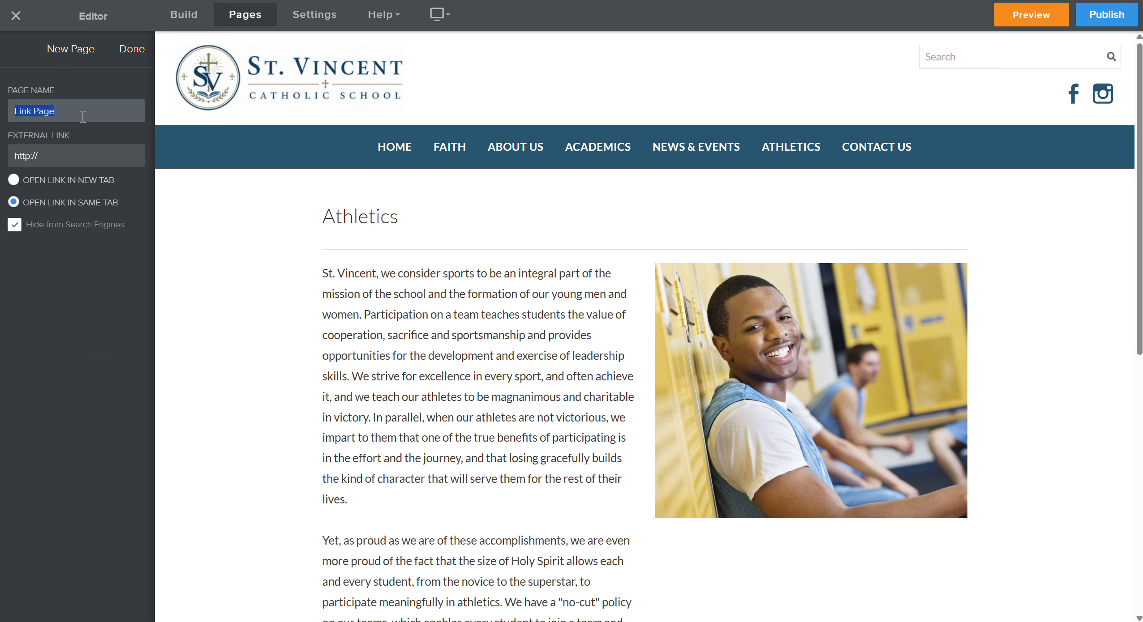
pyautogui.moveTo(94, 110); pyautogui.dragTo(8, 116)
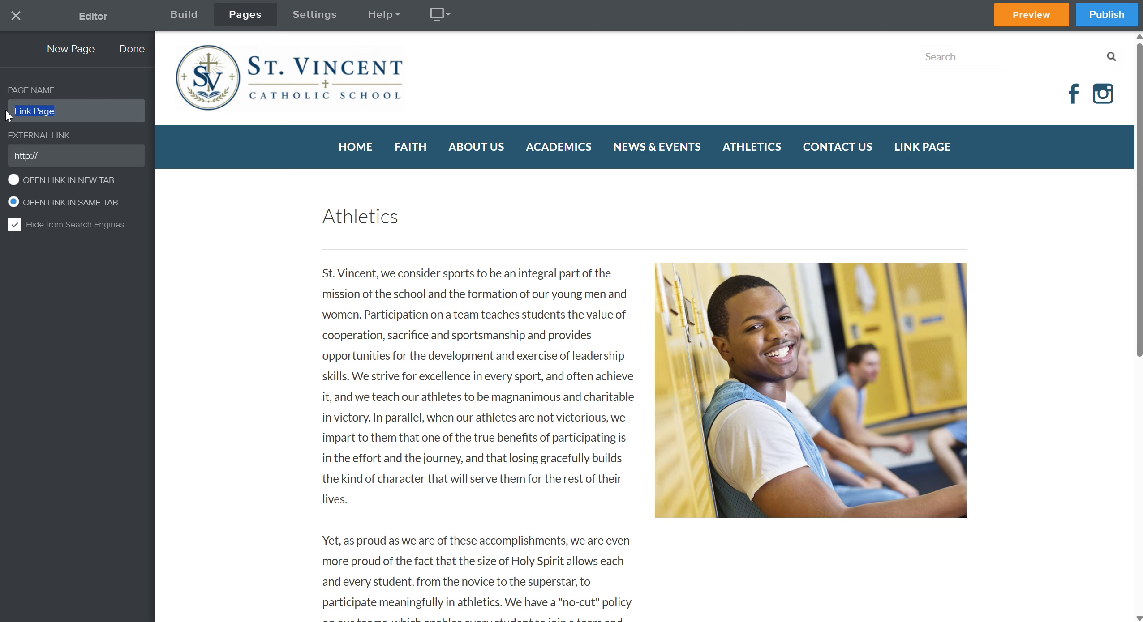
pyautogui.write('Grades')
pyautogui.press('Tab')
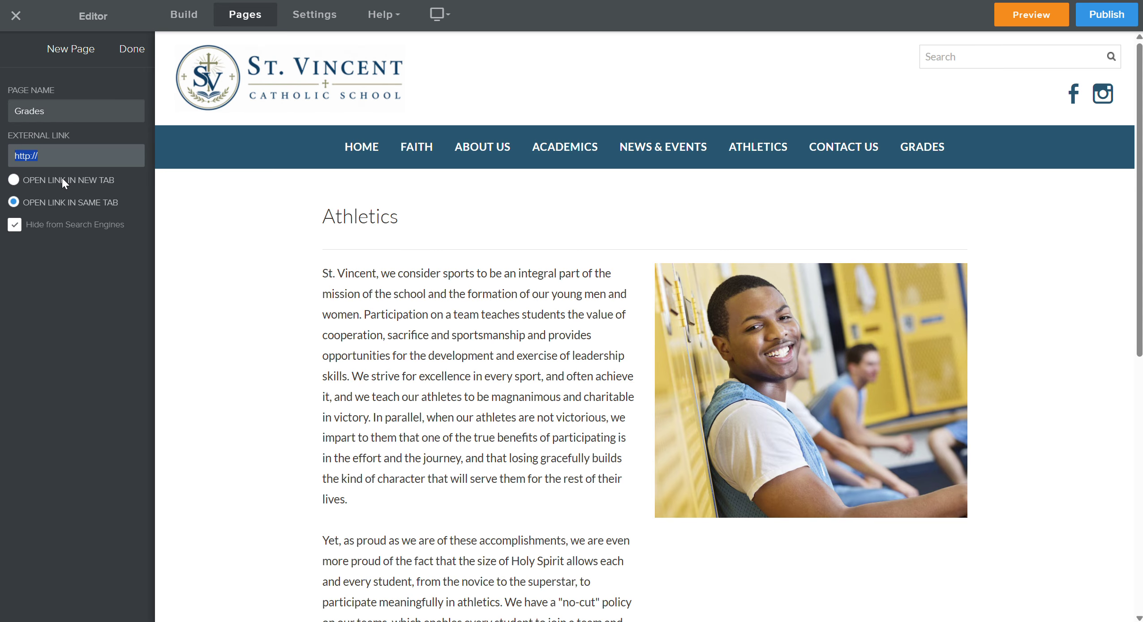
pyautogui.click(133, 49)
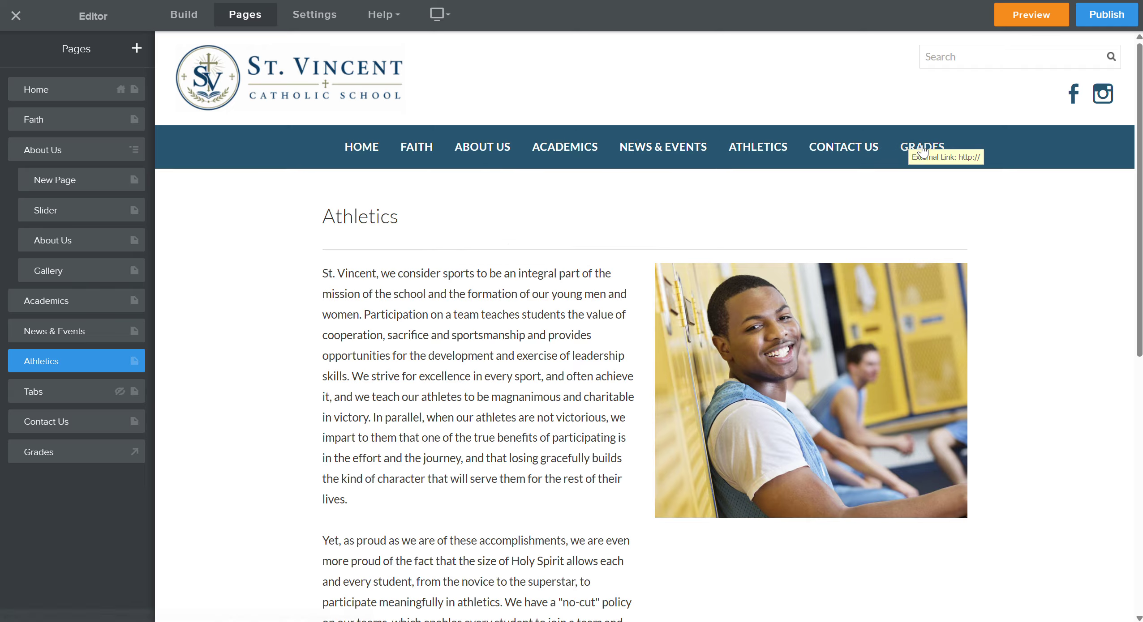
pyautogui.moveTo(44, 455); pyautogui.dragTo(56, 334)
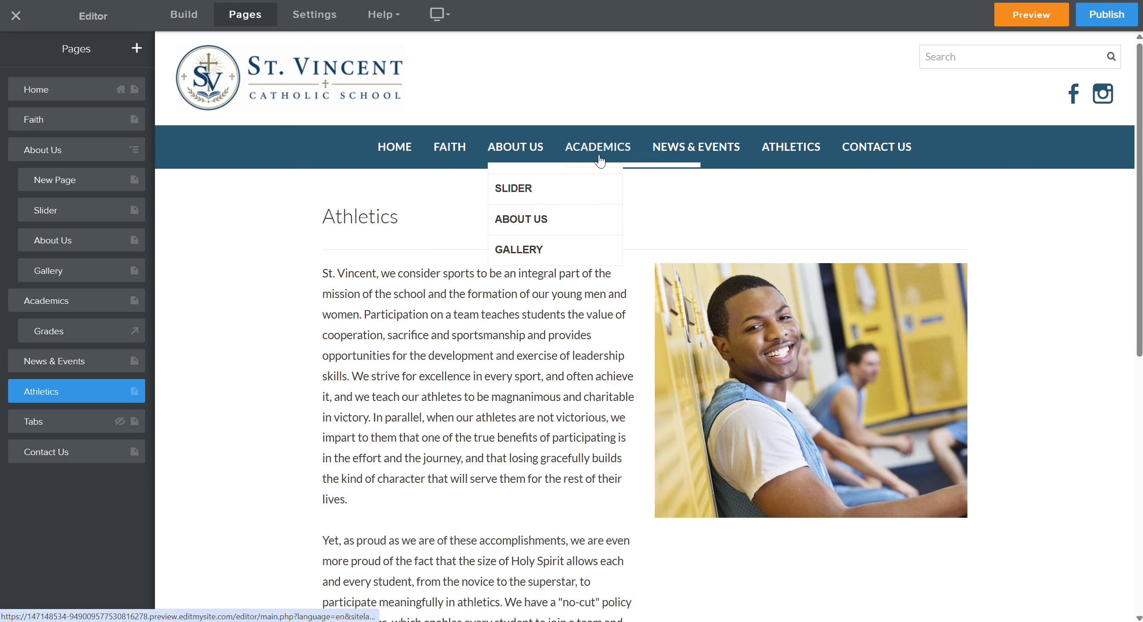
pyautogui.moveTo(599, 183)
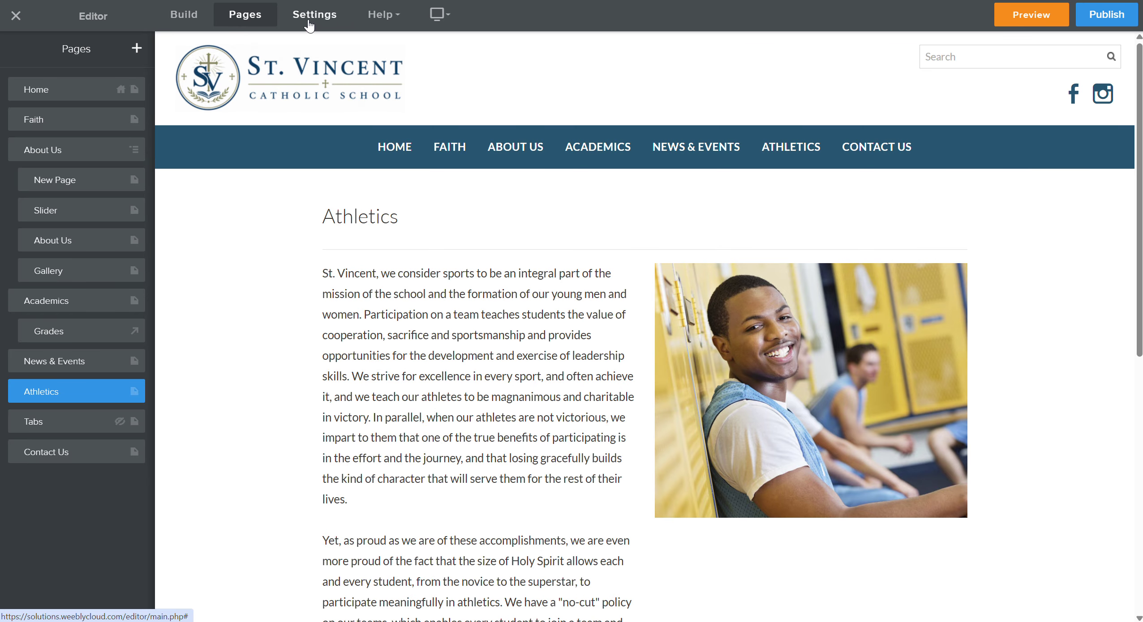
# Step: Examine the site description, meta keywords and code fields in the site's SEO settings again
pyautogui.click(309, 18)
pyautogui.click(66, 134)
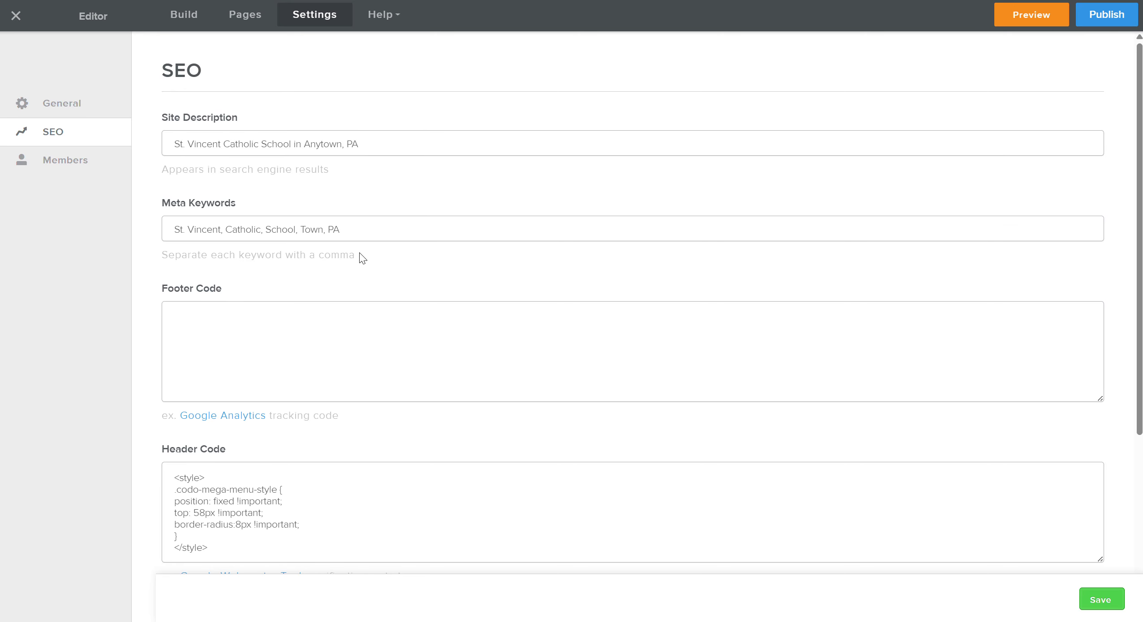
pyautogui.scroll(-5, 299, 301)
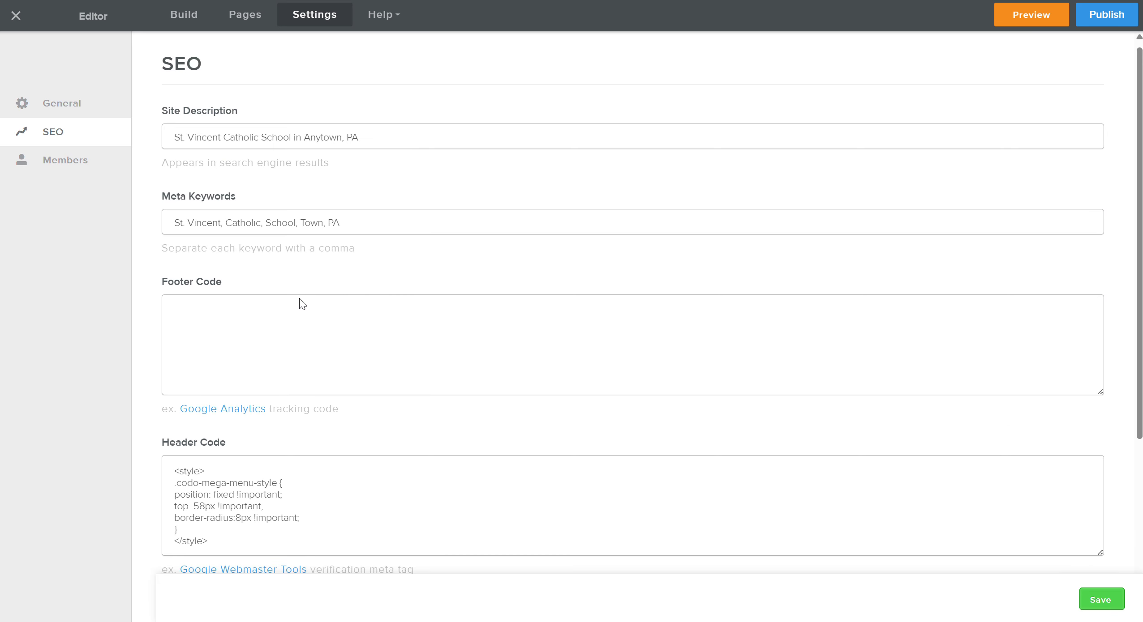
pyautogui.scroll(6, 351, 355)
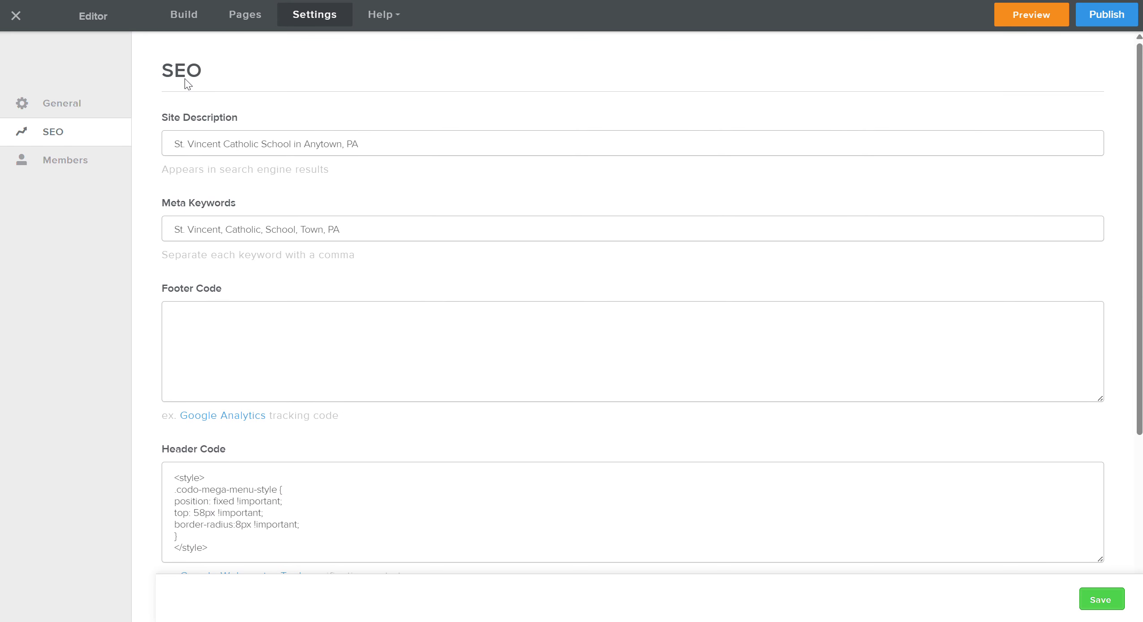
# Step: Open the Faith page to view its page settings and content, and return to the list of pages
pyautogui.click(185, 18)
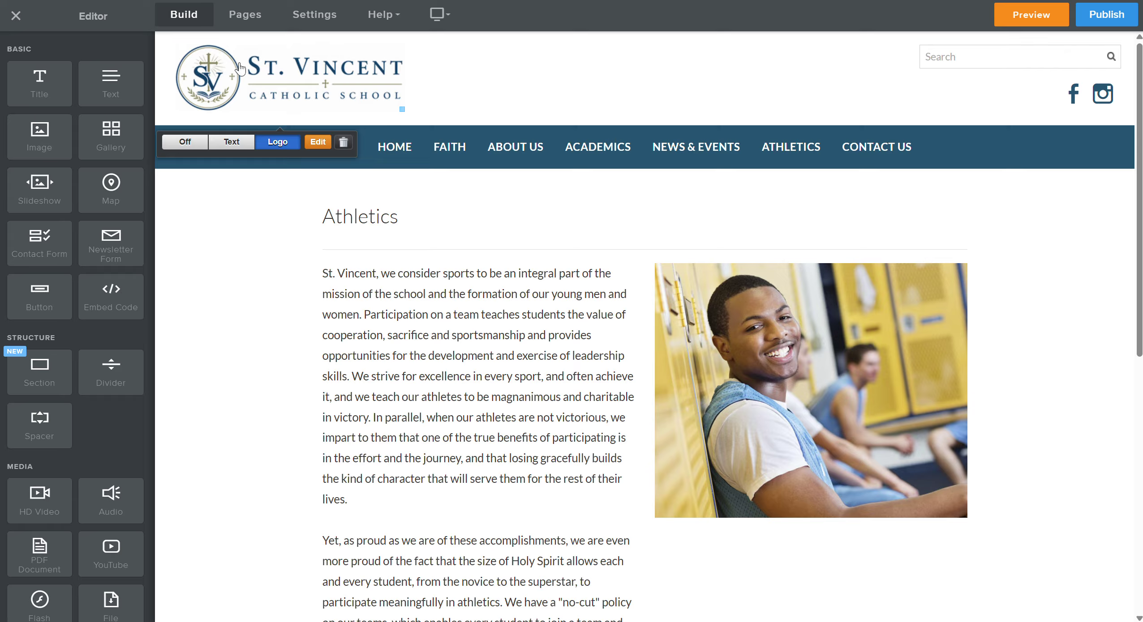
pyautogui.click(245, 15)
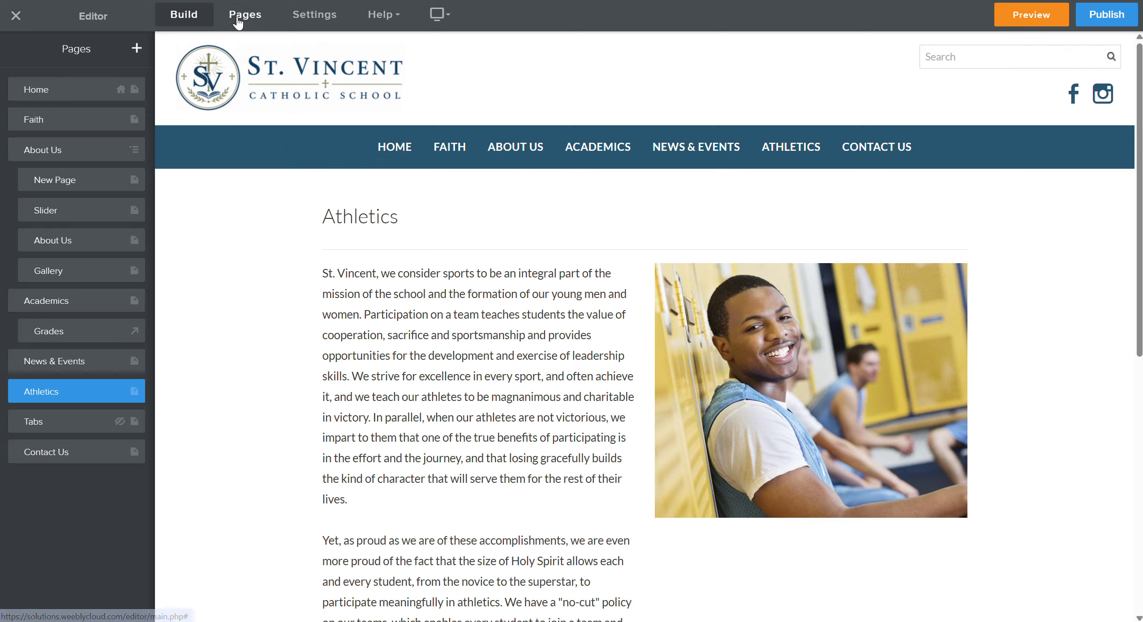
pyautogui.click(49, 122)
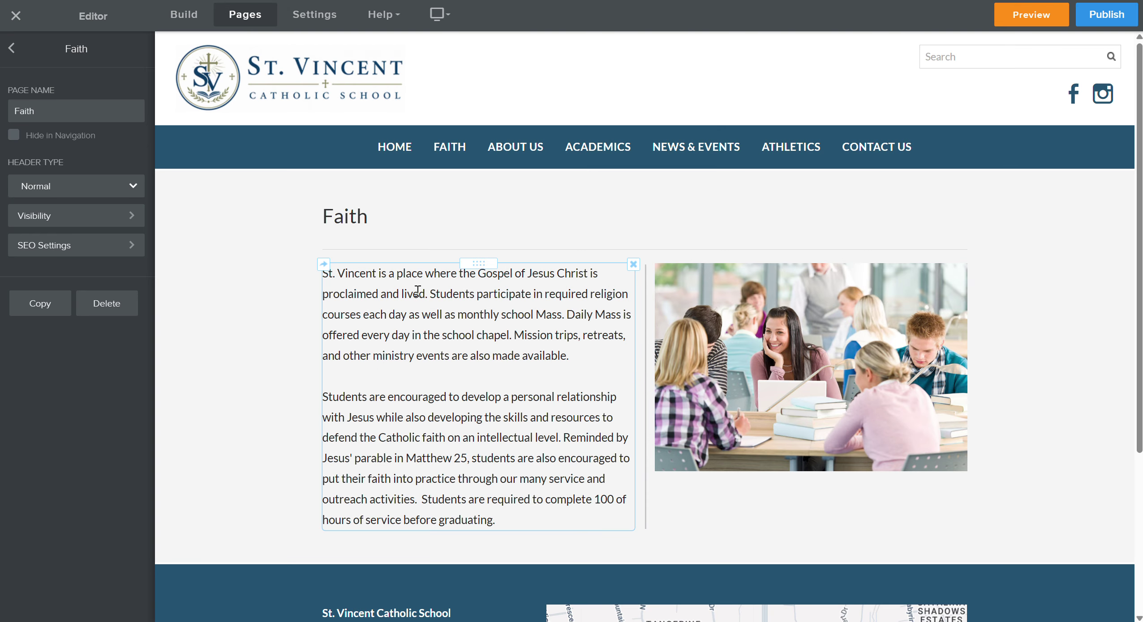
pyautogui.click(186, 15)
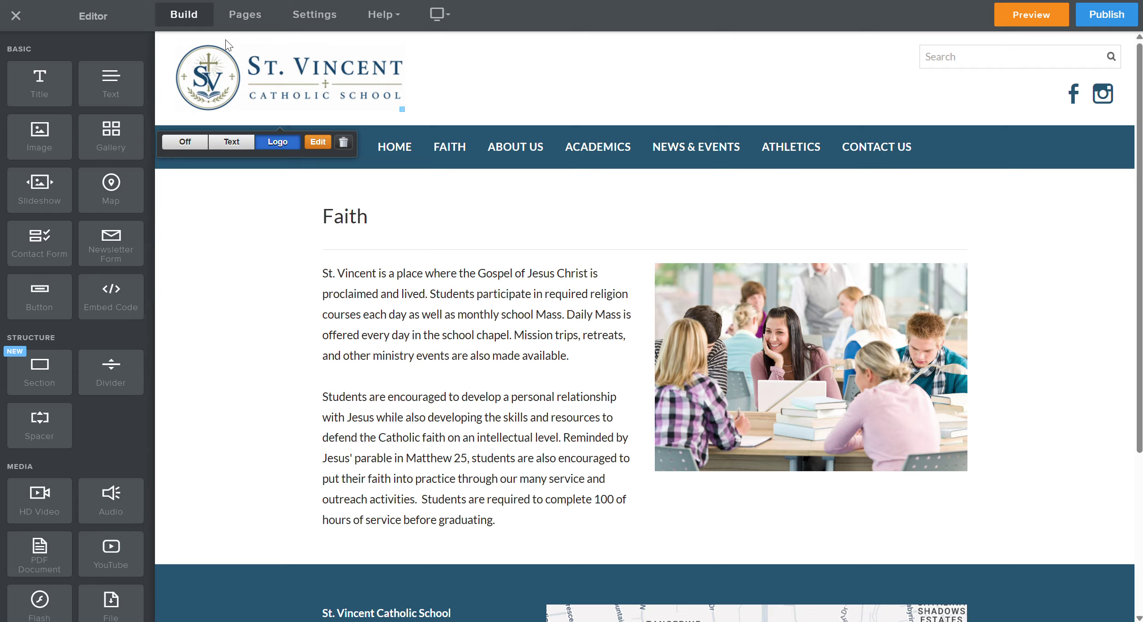
pyautogui.click(245, 18)
pyautogui.click(12, 48)
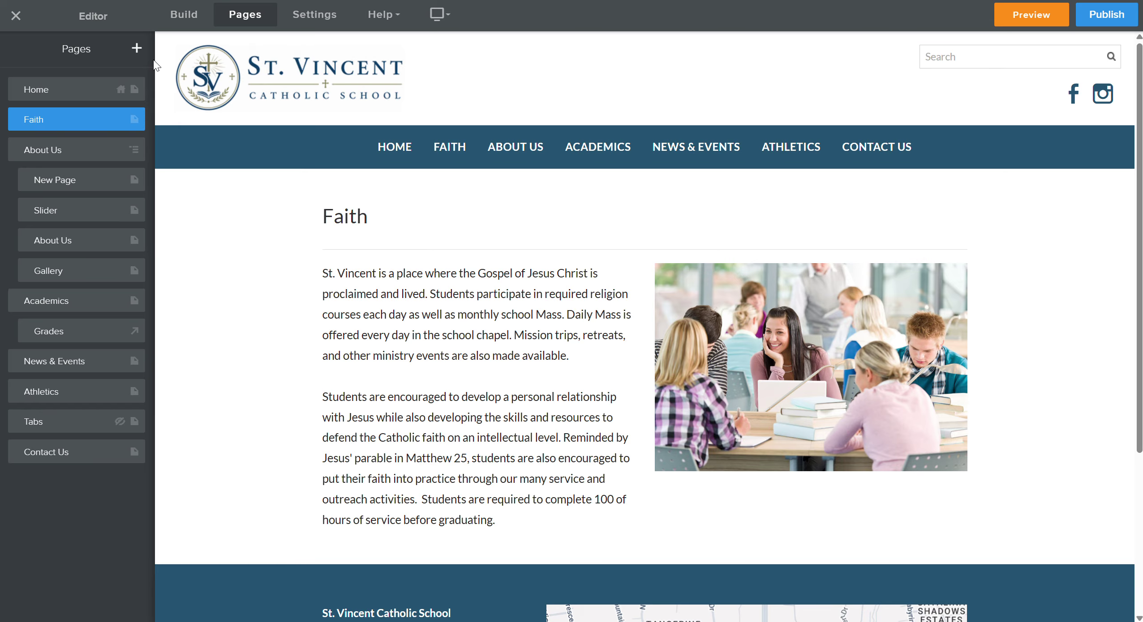
# Step: View the page types offered for a new page, close the choices, and check the About Us navigation item
pyautogui.click(137, 50)
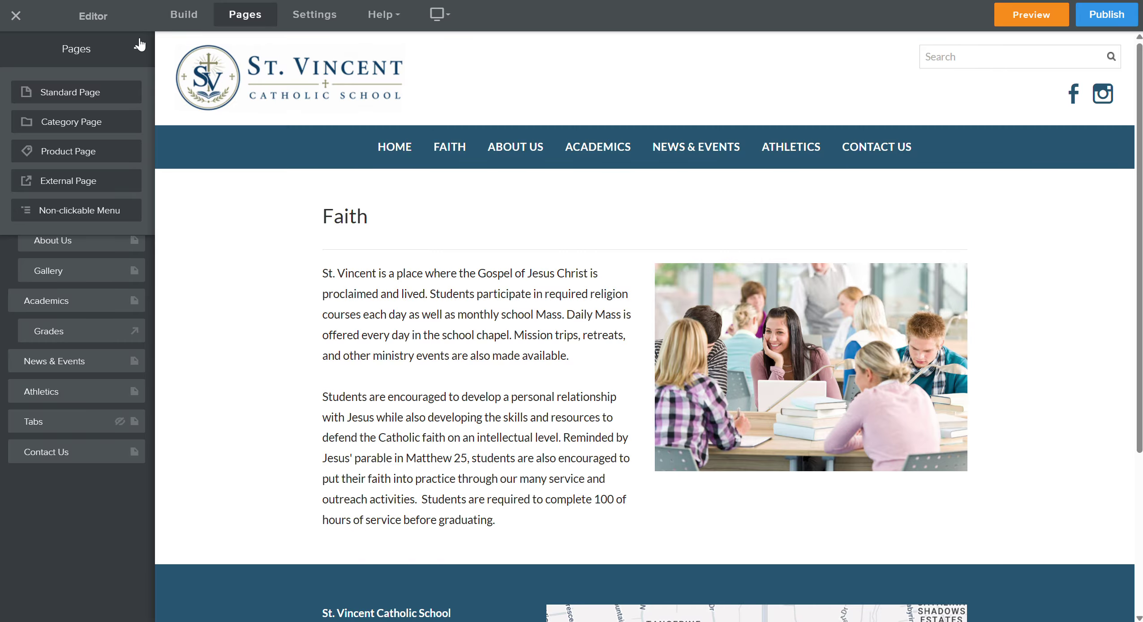
pyautogui.click(137, 48)
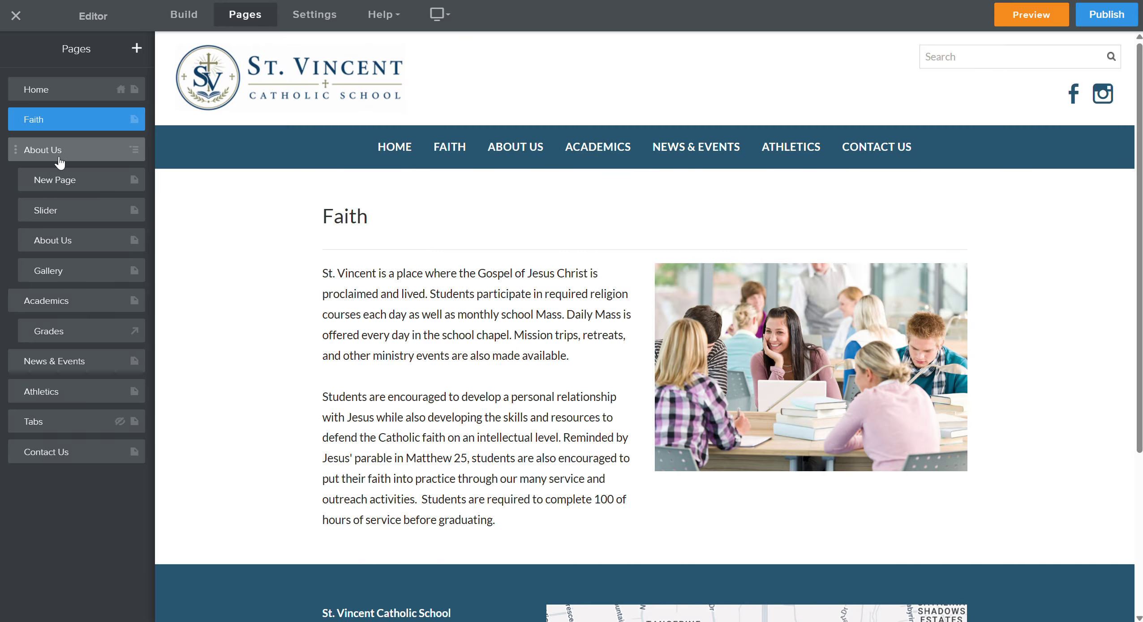
pyautogui.moveTo(526, 152)
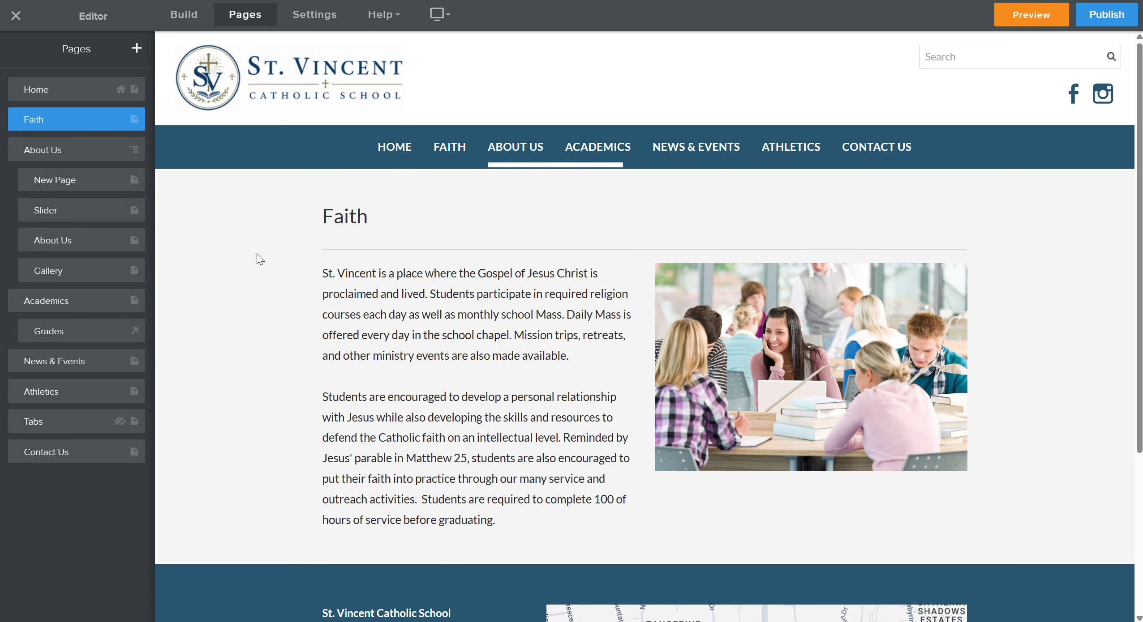
pyautogui.scroll(-3, 250, 285)
pyautogui.scroll(3, 268, 295)
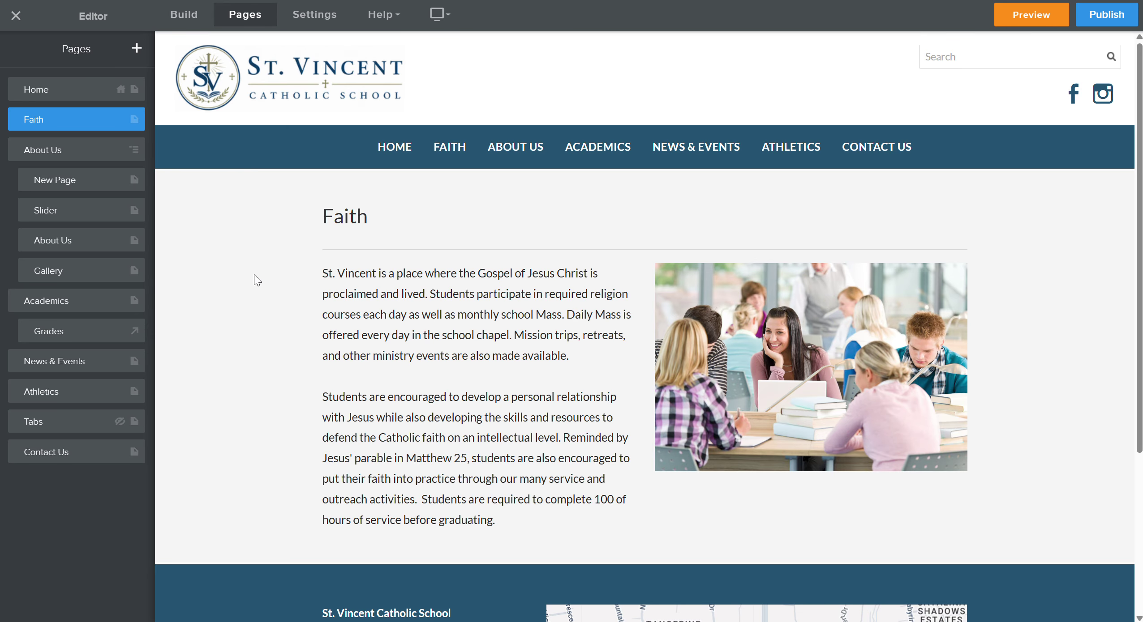
pyautogui.scroll(-2, 253, 274)
pyautogui.scroll(2, 254, 274)
# Step: Open the Home page and look through its image and text sections
pyautogui.click(385, 151)
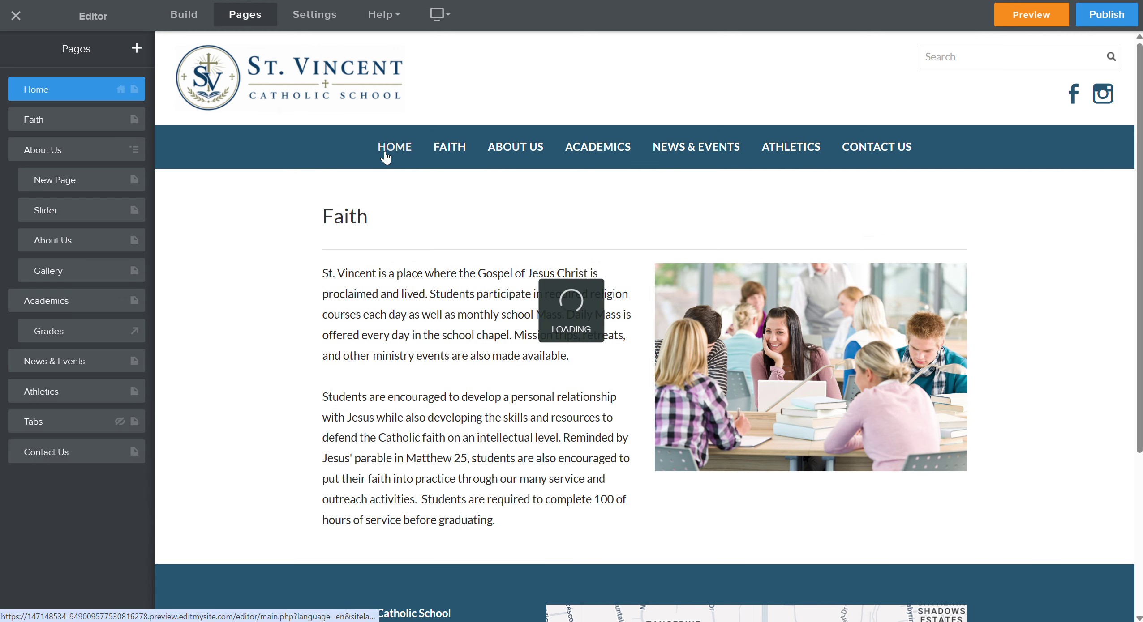
pyautogui.scroll(-5, 253, 322)
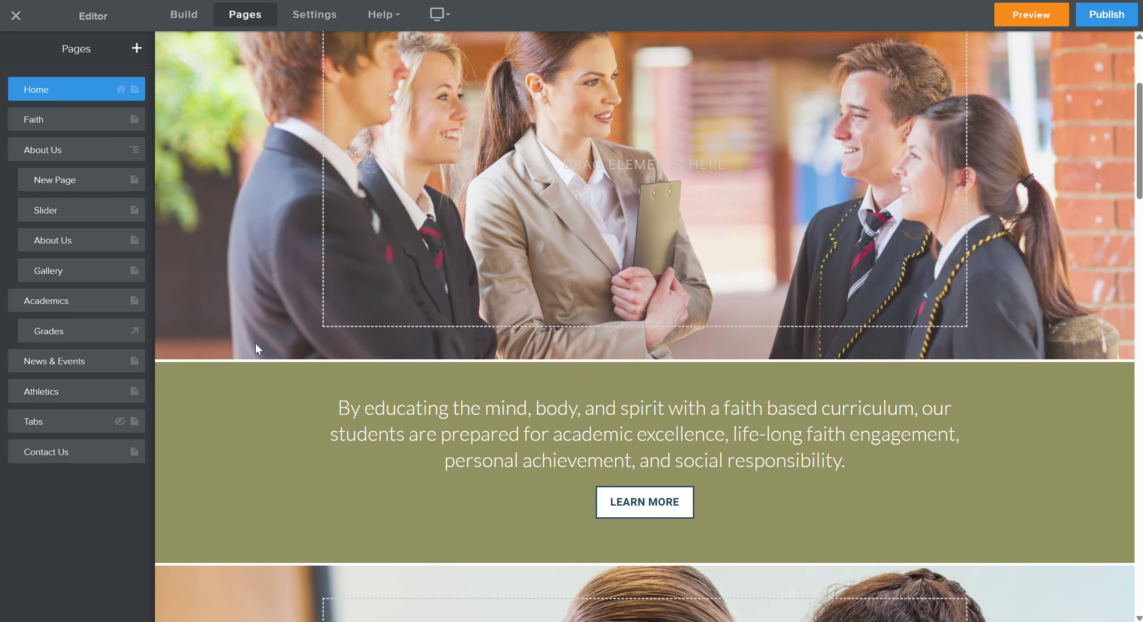
pyautogui.scroll(-12, 308, 421)
pyautogui.scroll(8, 269, 367)
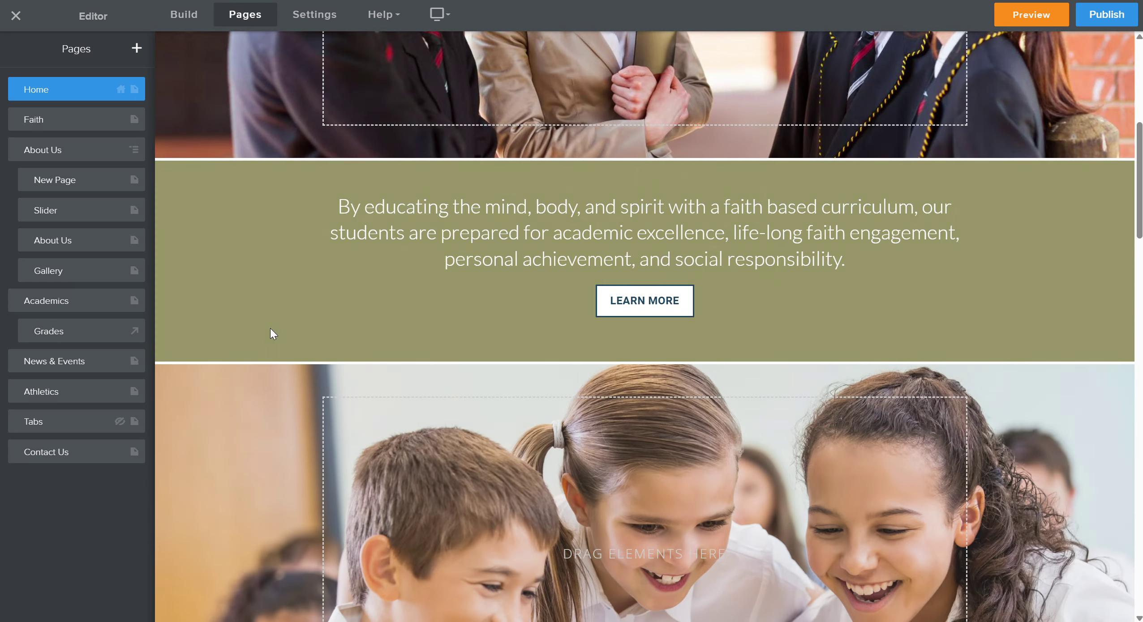
pyautogui.scroll(9, 269, 328)
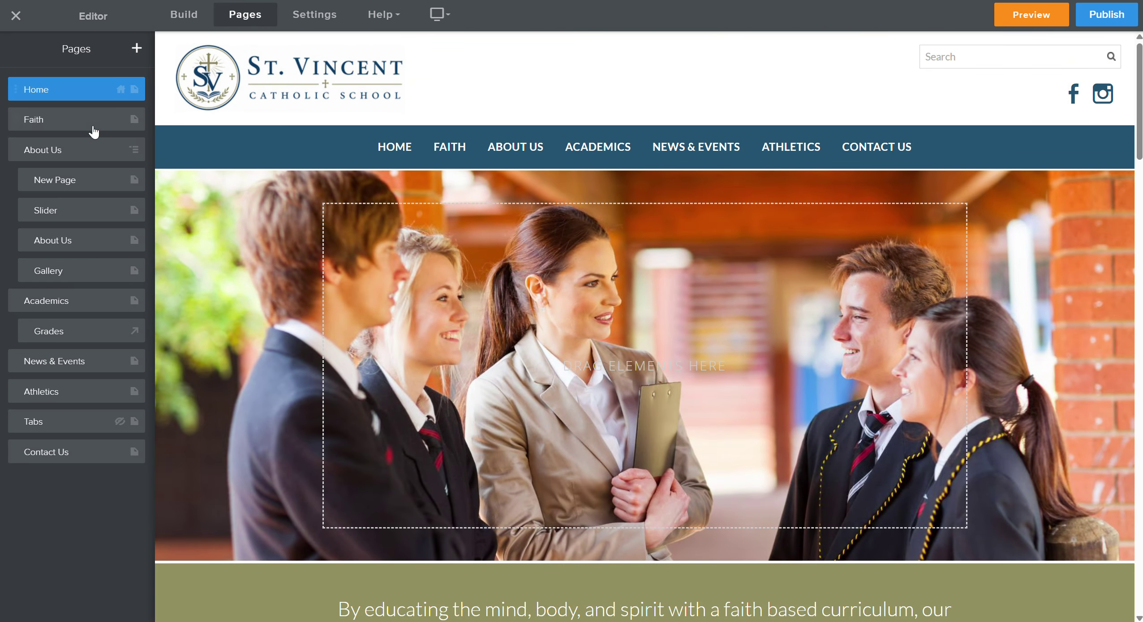